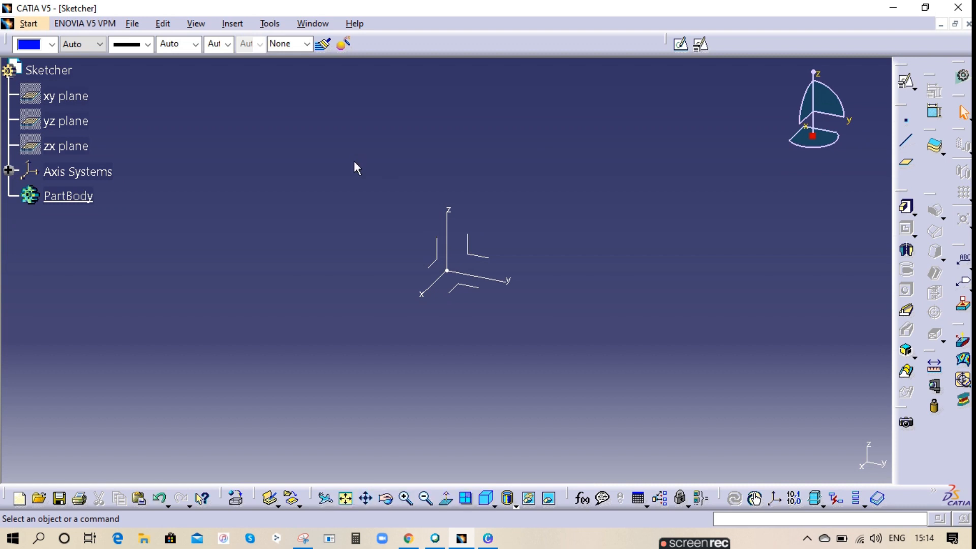
Step: Float the docked Sketcher toolbar over the 3D workspace
middle_drag(524, 352, 504, 340)
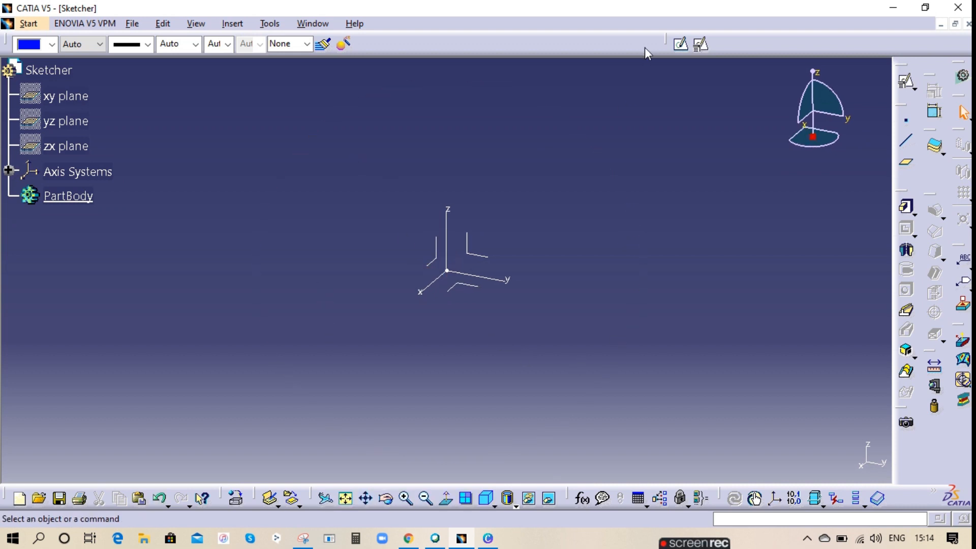
drag(671, 45, 565, 113)
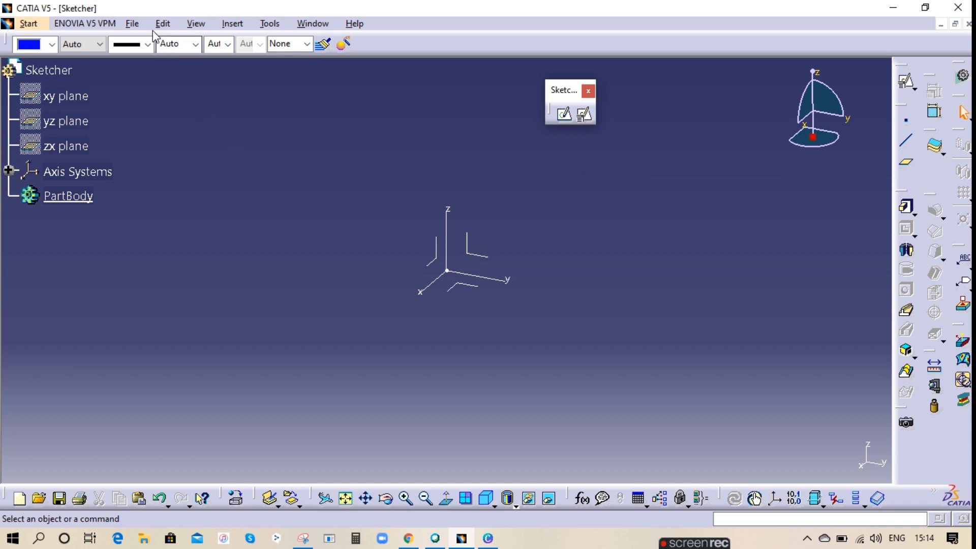
Step: Insert a geometrical set named Profile under the Sketcher part
click(138, 23)
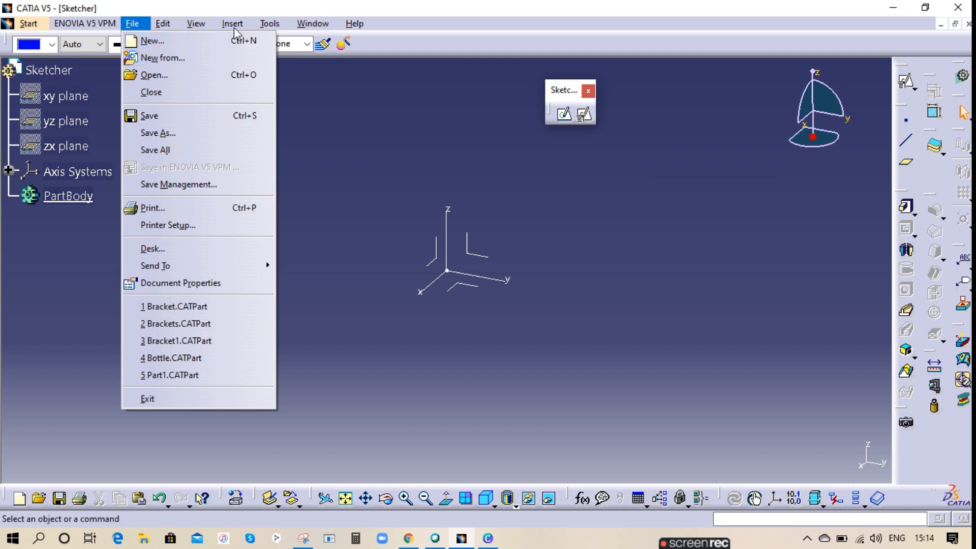
mouse_move(233, 23)
click(257, 92)
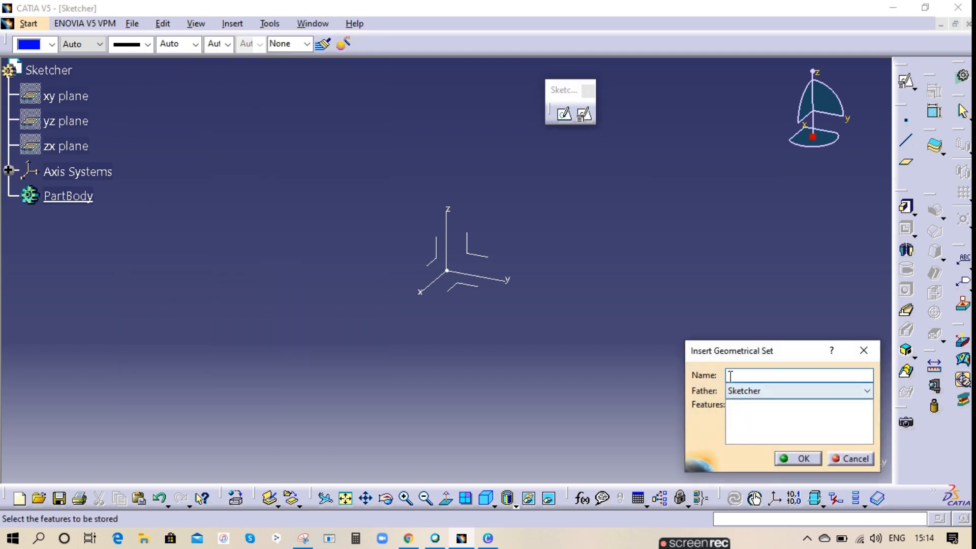
text(Profile)
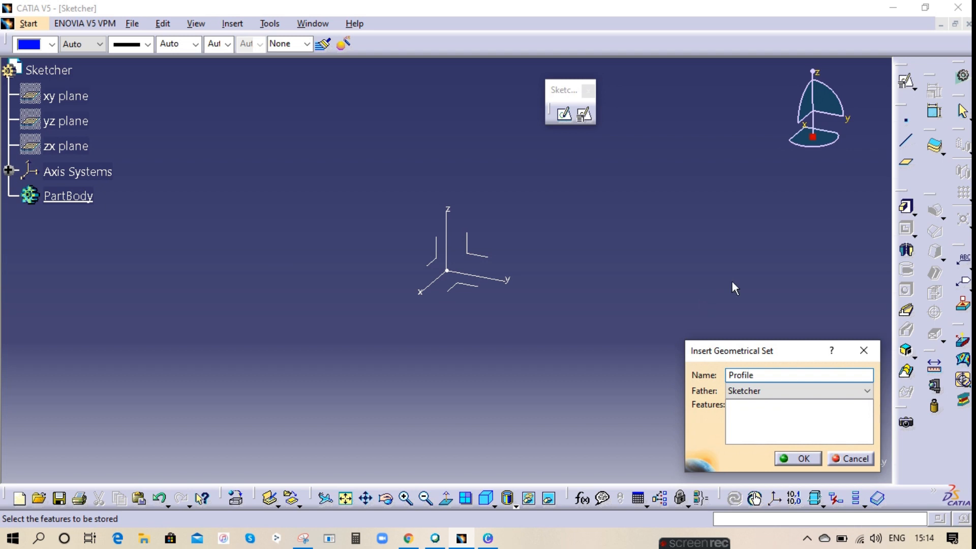
drag(765, 375, 718, 380)
click(801, 459)
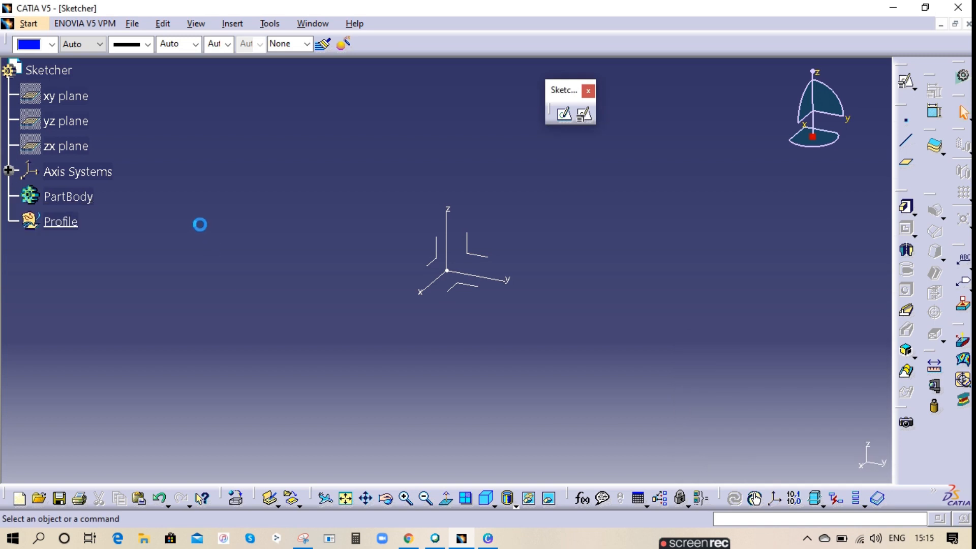
Step: Create a coordinate point at X 0, Y 0, Z 0 mm relative to the origin in the Profile set
click(68, 223)
click(906, 120)
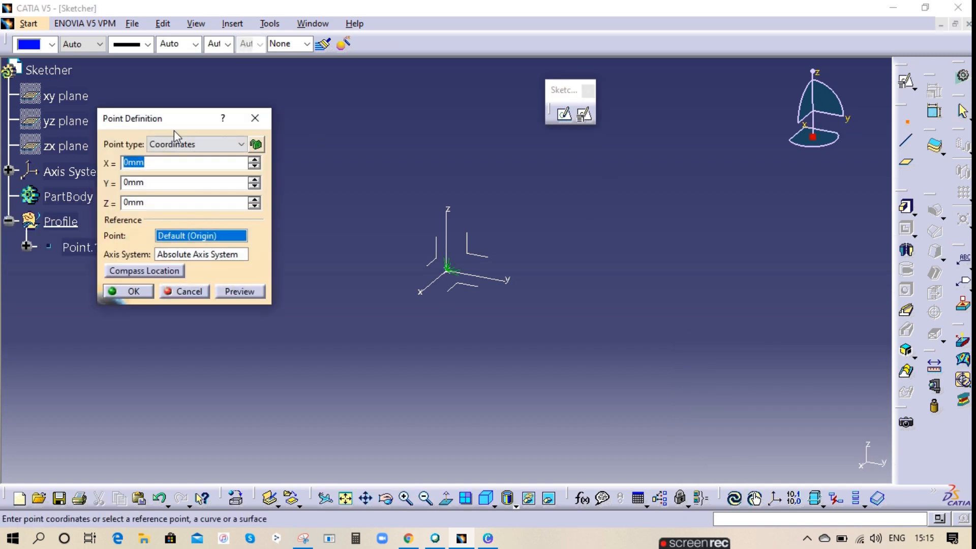
click(140, 292)
click(80, 248)
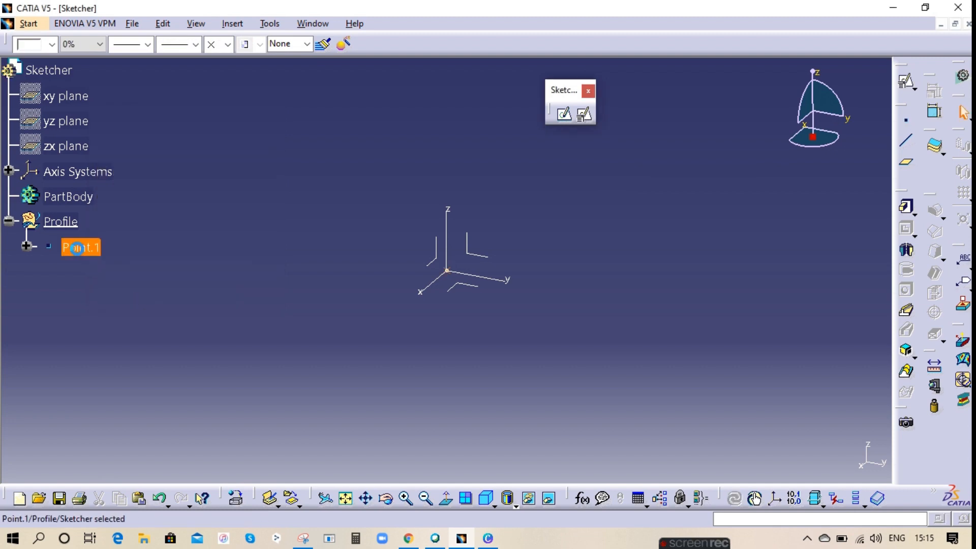
click(254, 210)
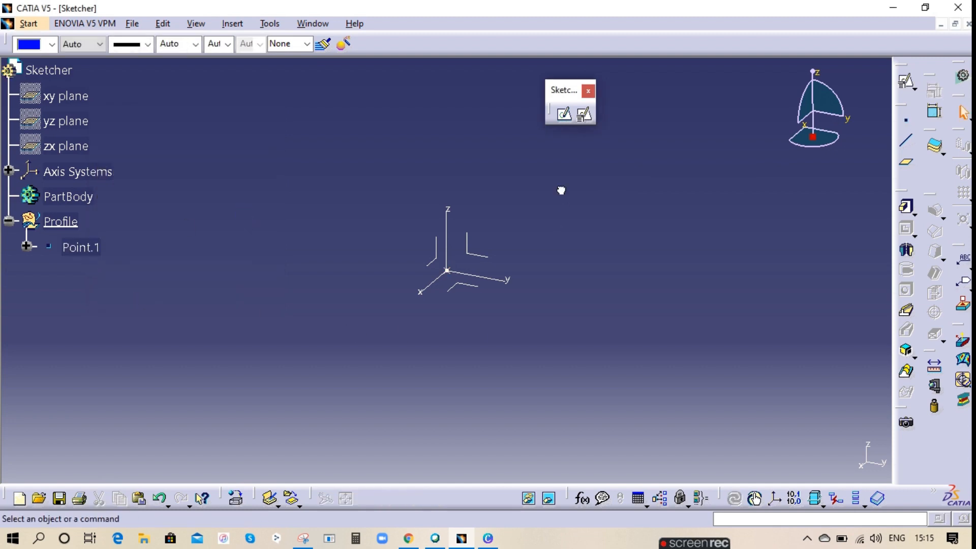
Step: Start a positioned sketch on the absolute axis system's YZ plane, with its origin set to Projection point on Point.1
click(585, 117)
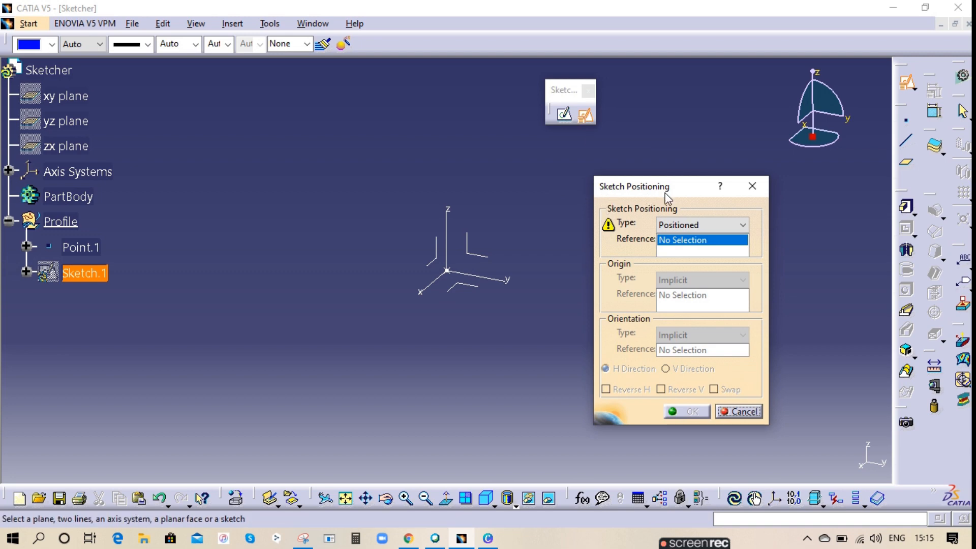
click(703, 225)
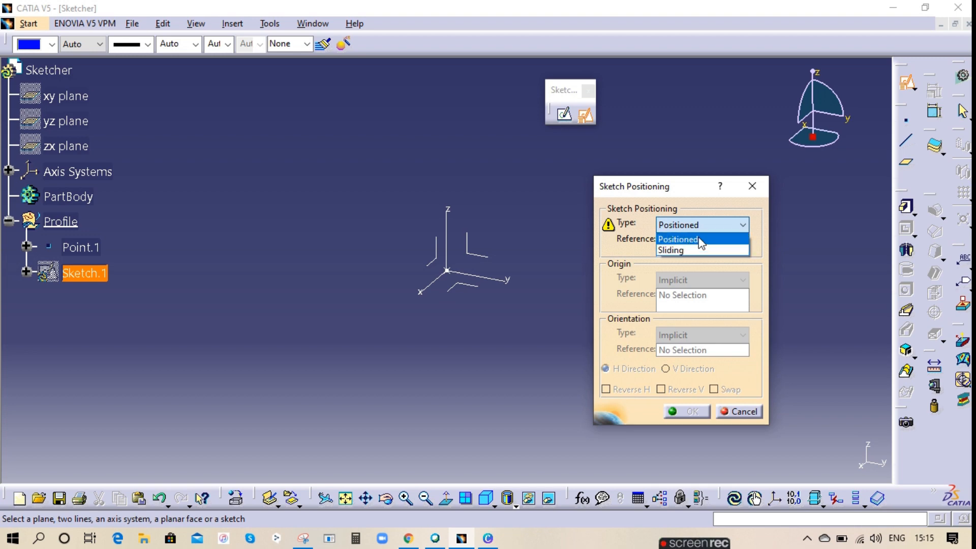
click(701, 239)
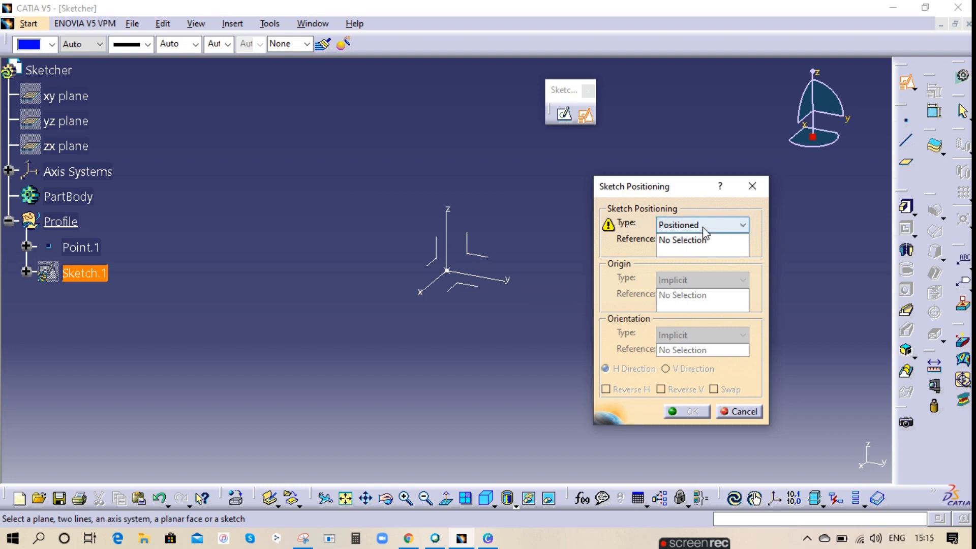
click(492, 262)
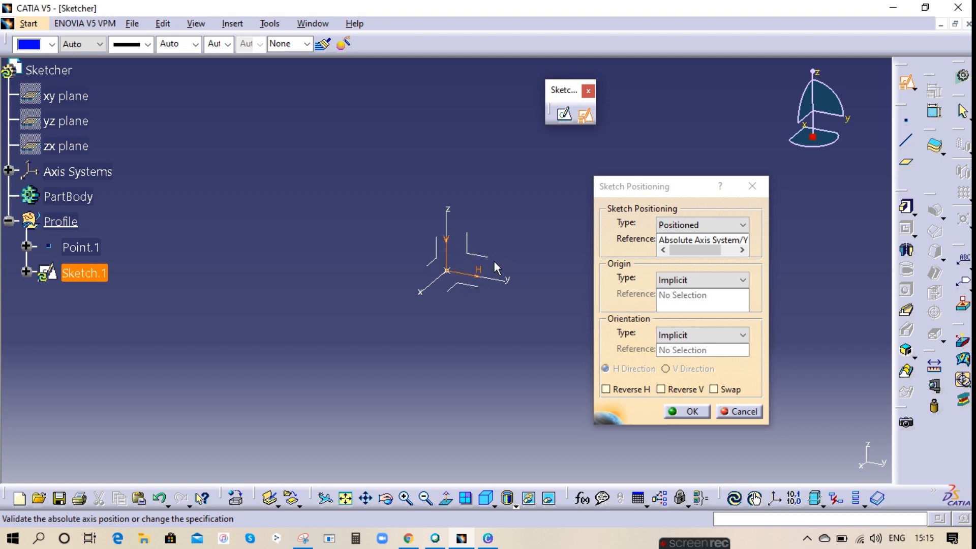
click(686, 281)
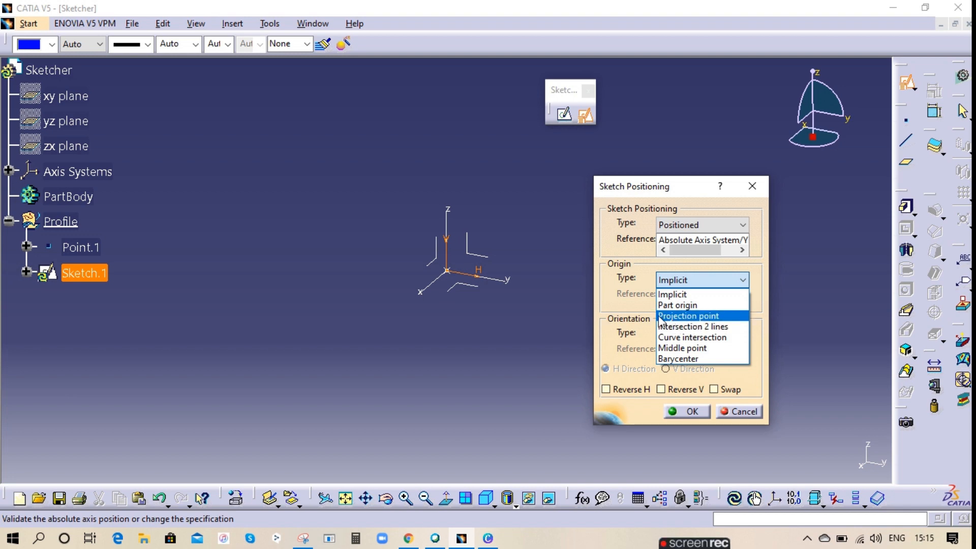
click(729, 316)
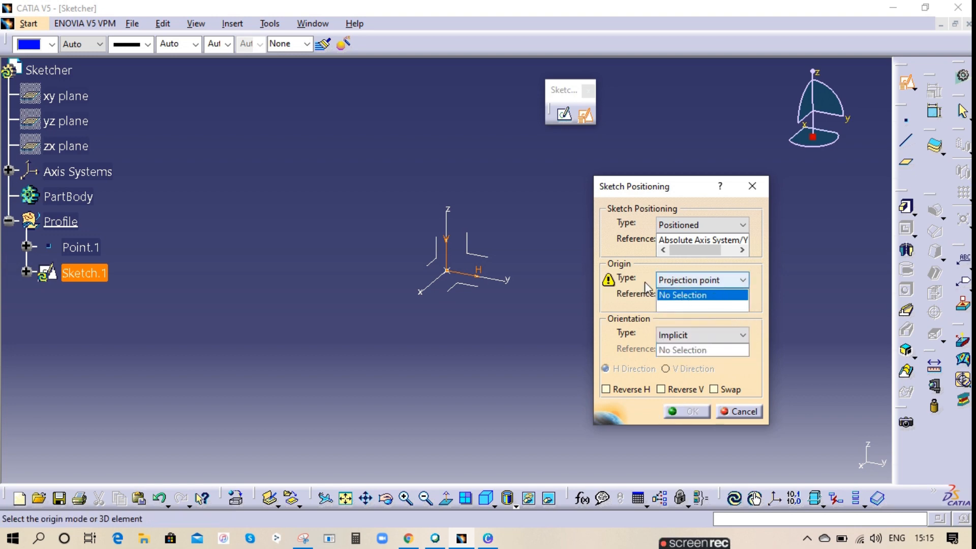
click(90, 253)
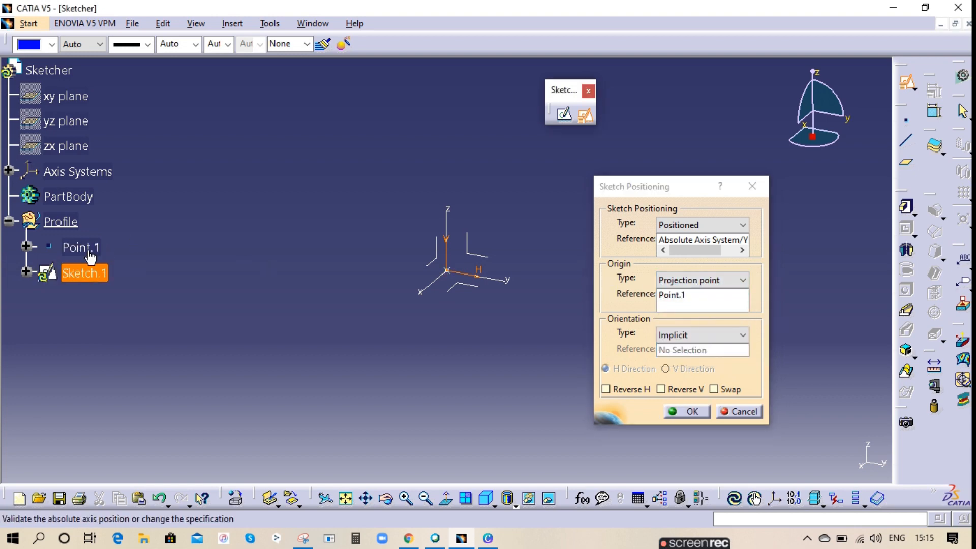
click(694, 336)
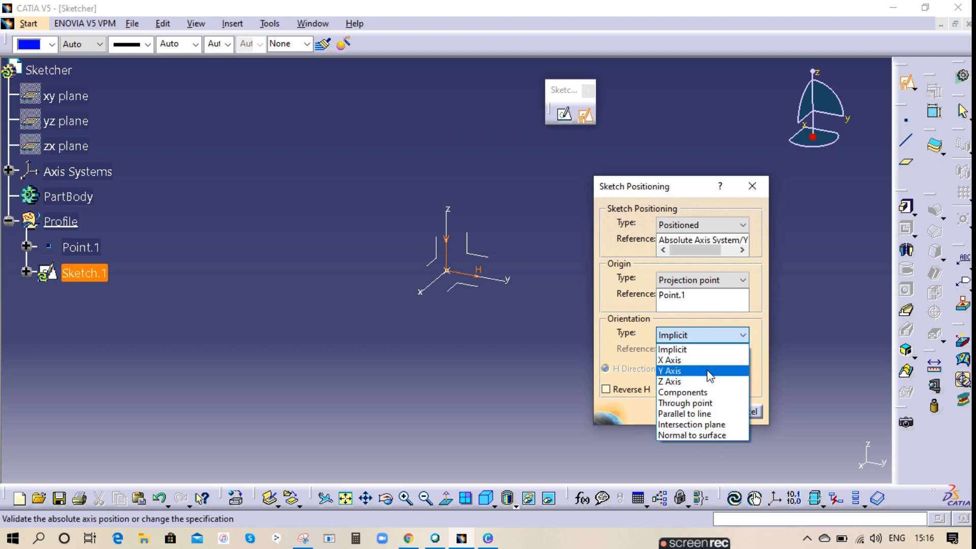
click(539, 386)
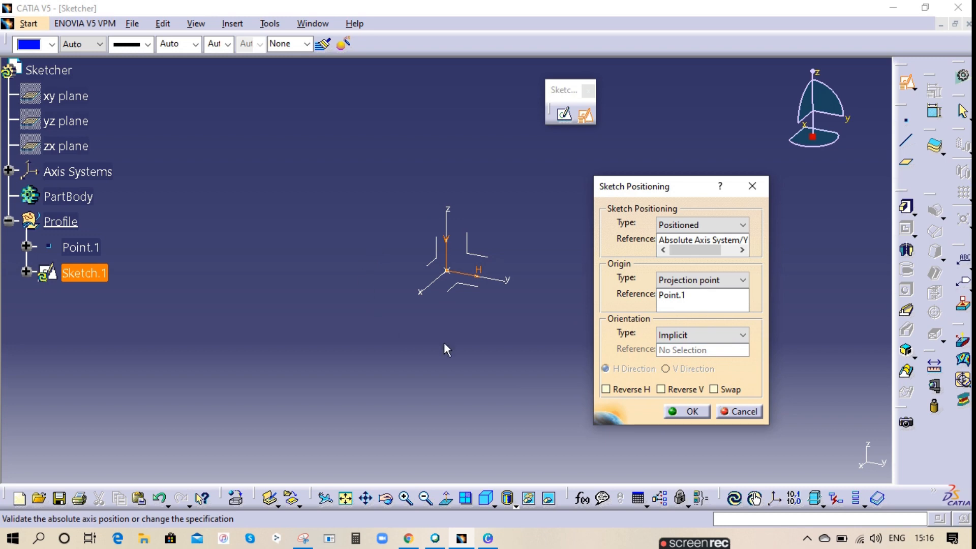
click(703, 333)
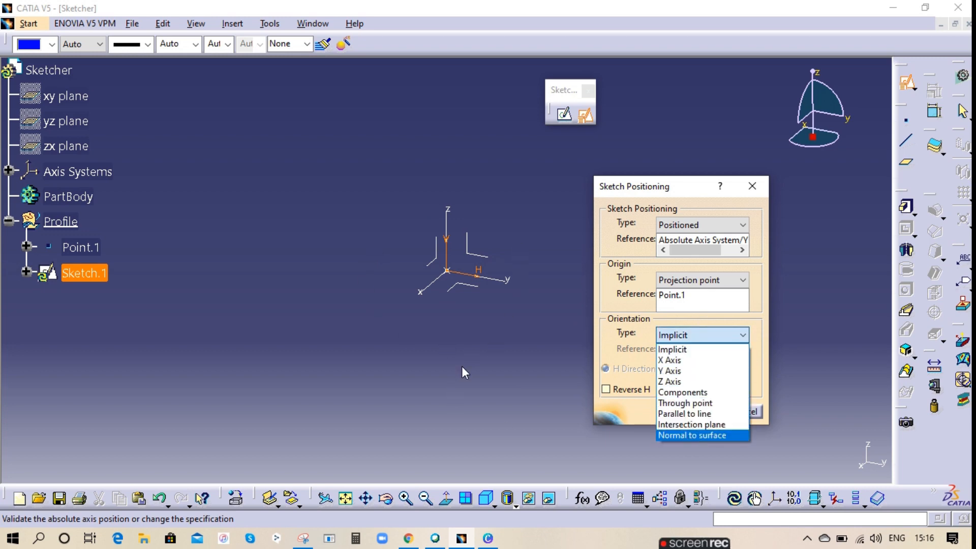
click(527, 320)
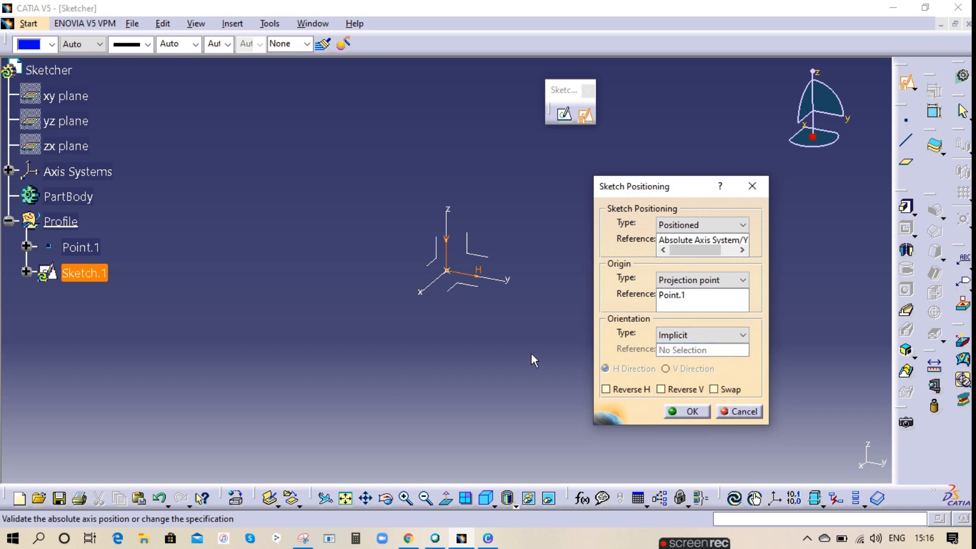
Step: Change the sketch's positioning reference to the ZX plane of the absolute axis system
click(683, 298)
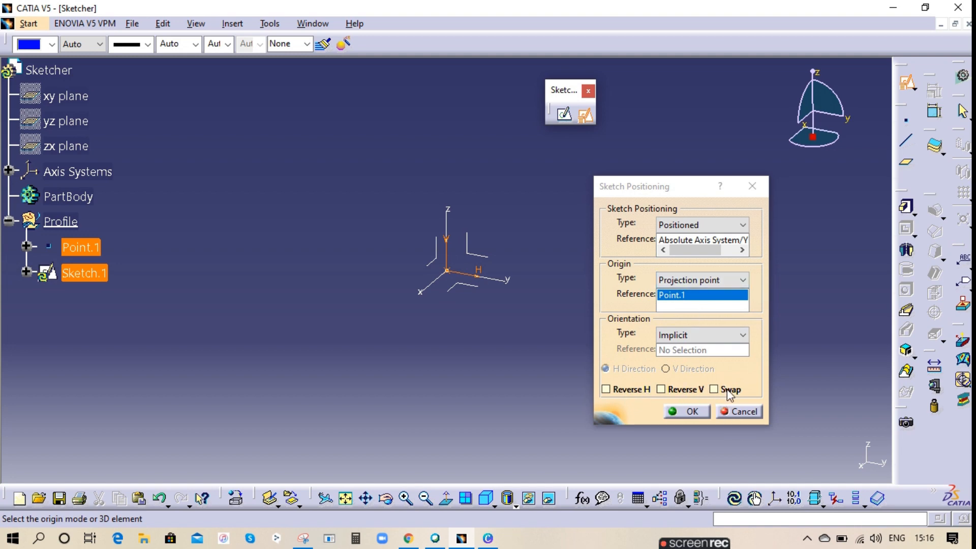
click(680, 243)
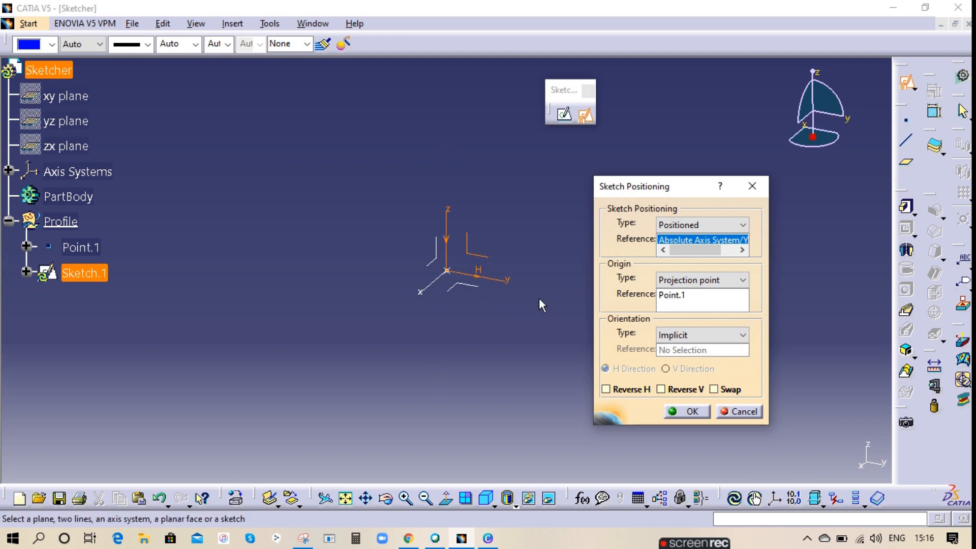
click(442, 270)
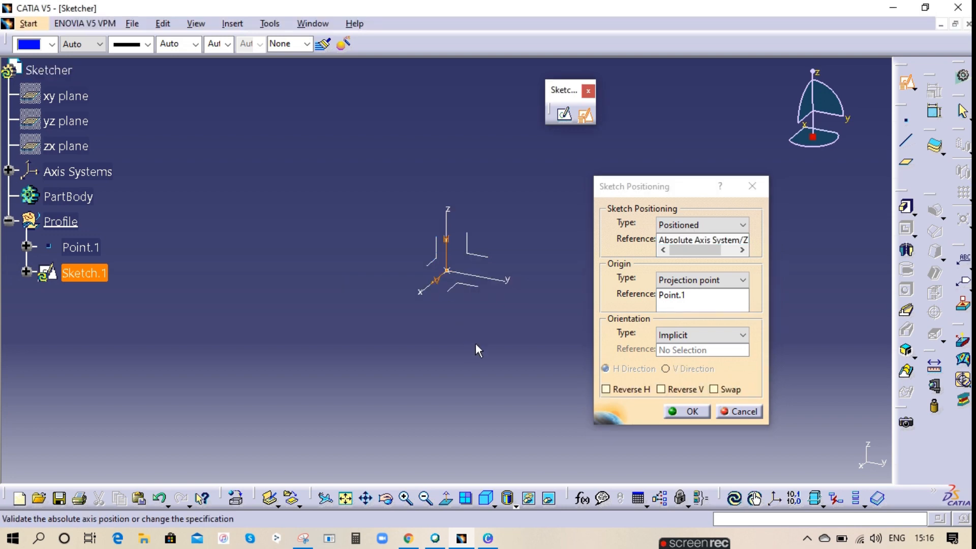
middle_drag(478, 336, 425, 337)
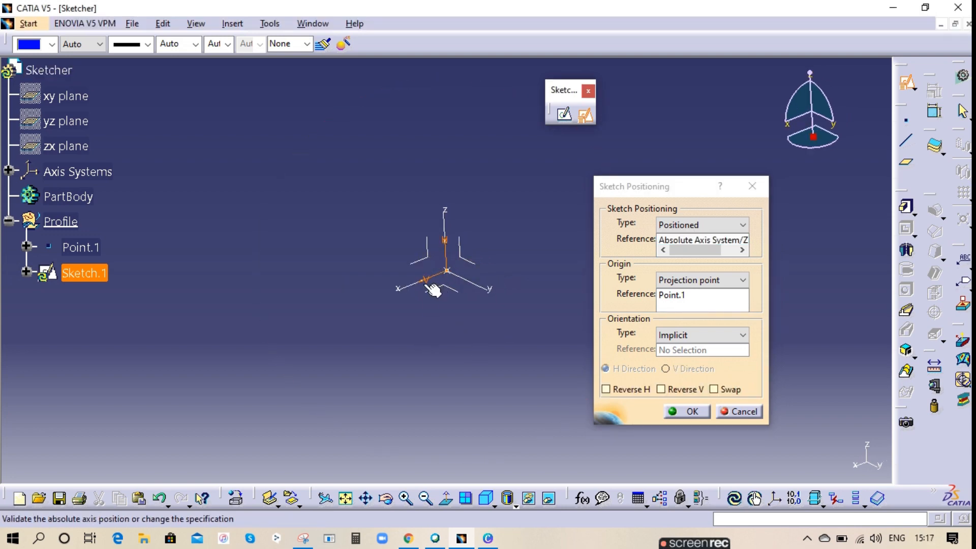
middle_drag(477, 318, 452, 316)
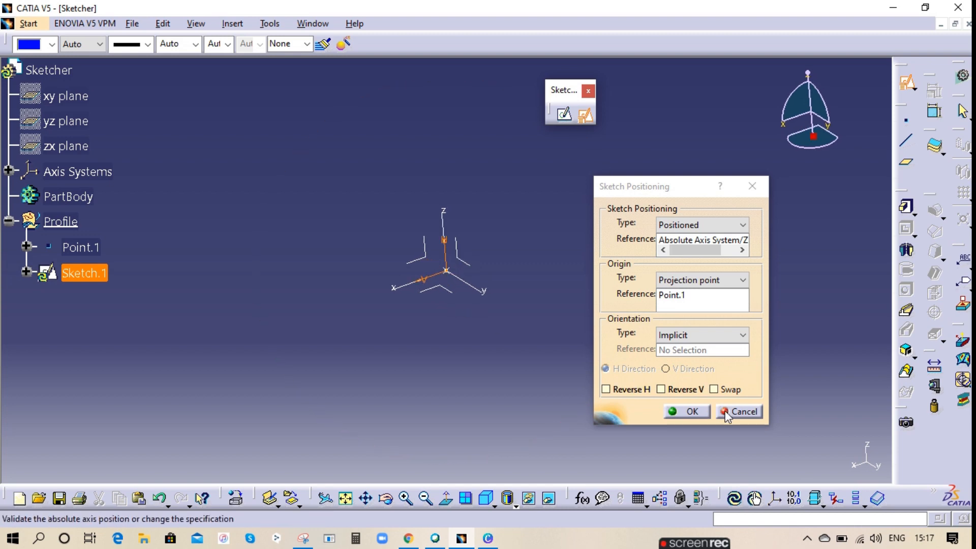
Step: Swap the sketch's H and V axes, reverse the H direction, and enter the positioned sketch
click(723, 392)
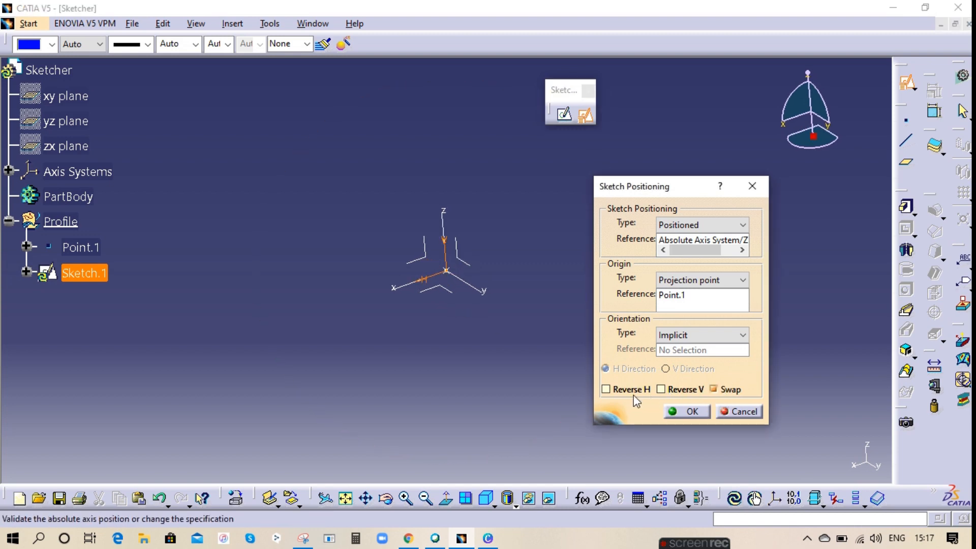
middle_drag(477, 340, 362, 292)
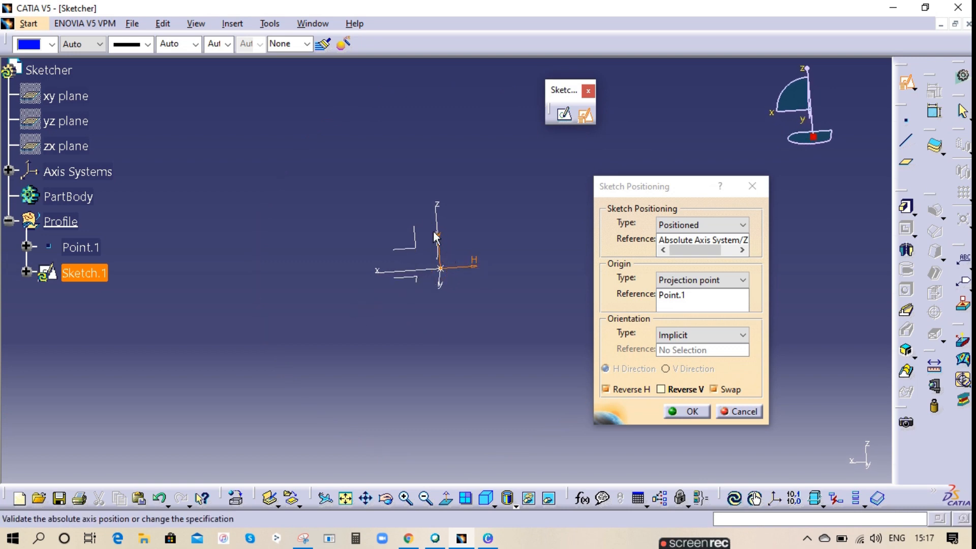
click(694, 413)
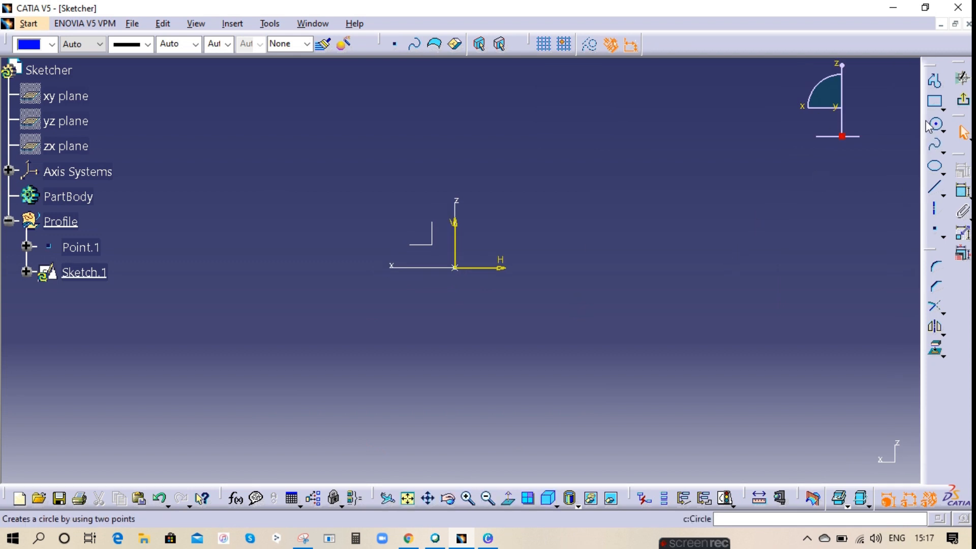
Step: Float the Profile toolbar over the sketch and look through its predefined profile, circle, spline, conic and point tools
drag(931, 70, 577, 111)
click(572, 149)
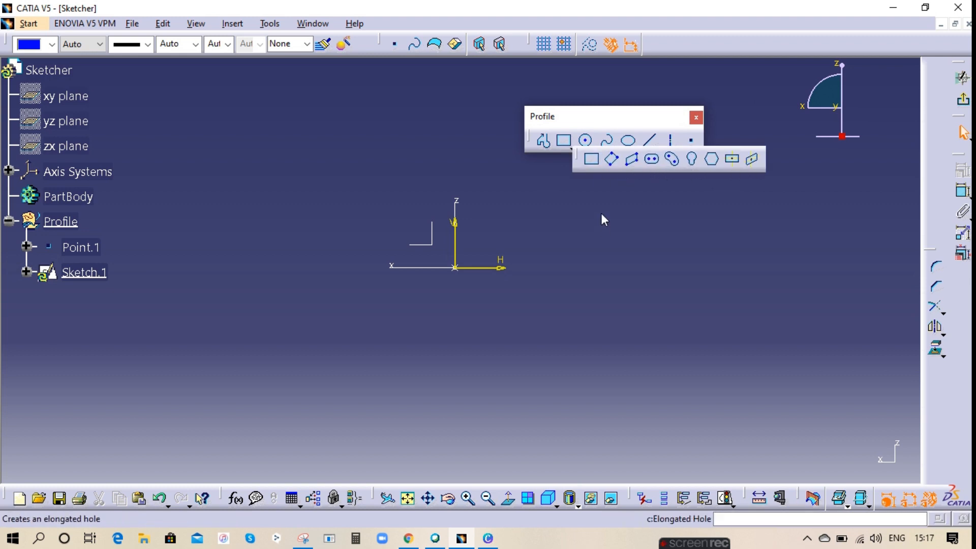
click(594, 150)
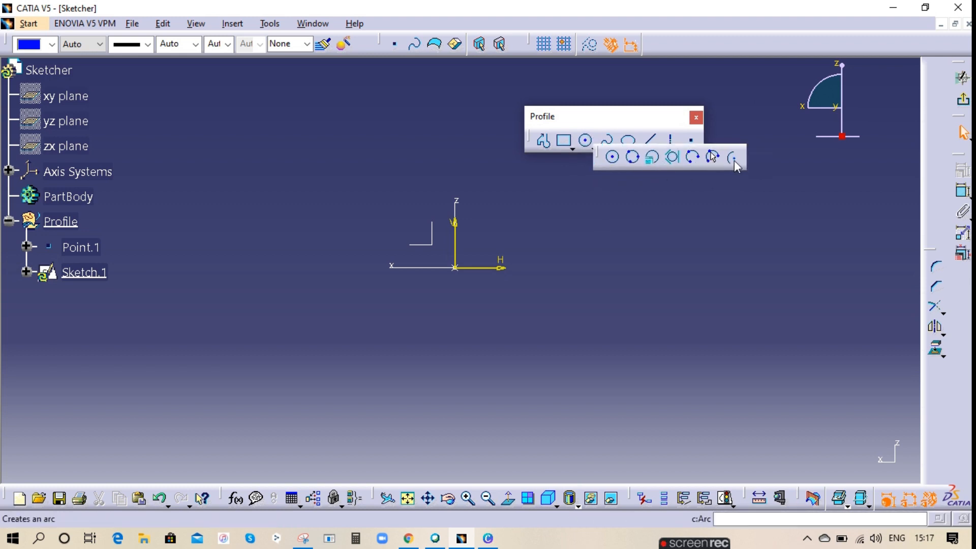
click(617, 189)
click(614, 149)
click(630, 178)
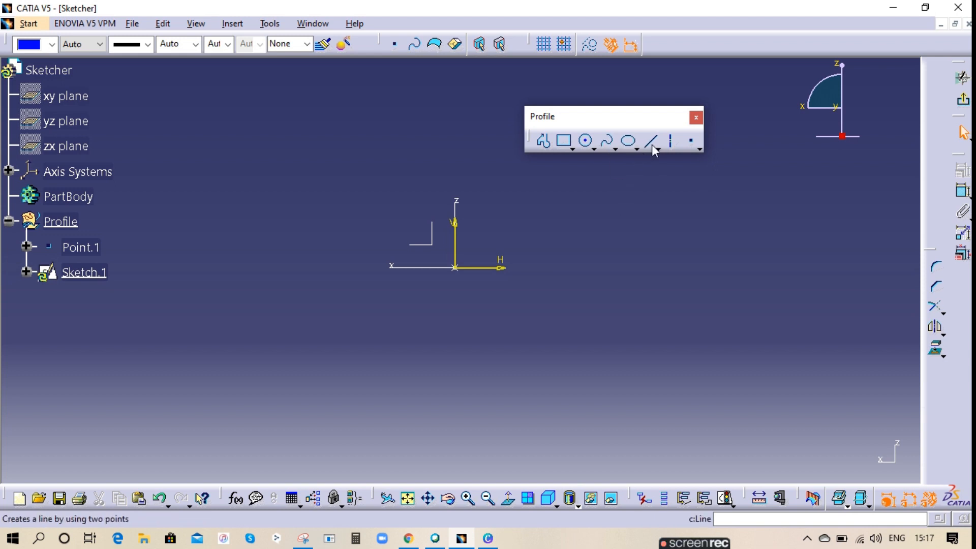
click(697, 147)
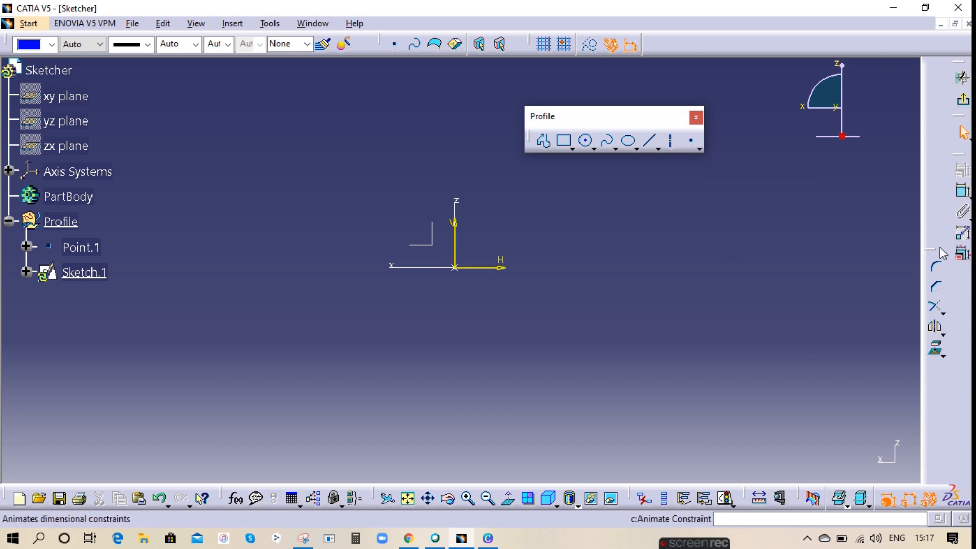
Step: Float the Operation toolbar beneath the Profile toolbar and look through its trimming and 3D geometry tools
mouse_move(933, 250)
mouse_down()
mouse_move(557, 200)
mouse_move(543, 183)
mouse_up()
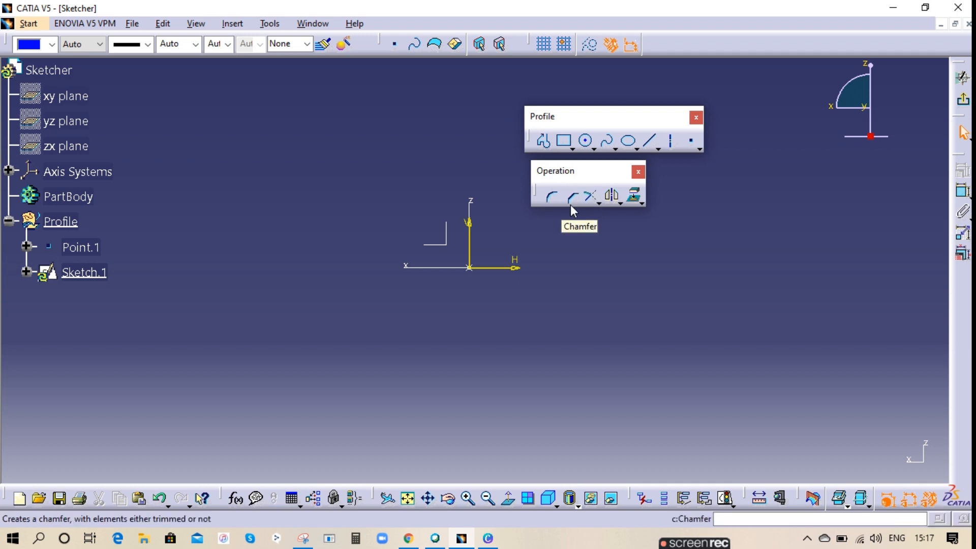
click(598, 202)
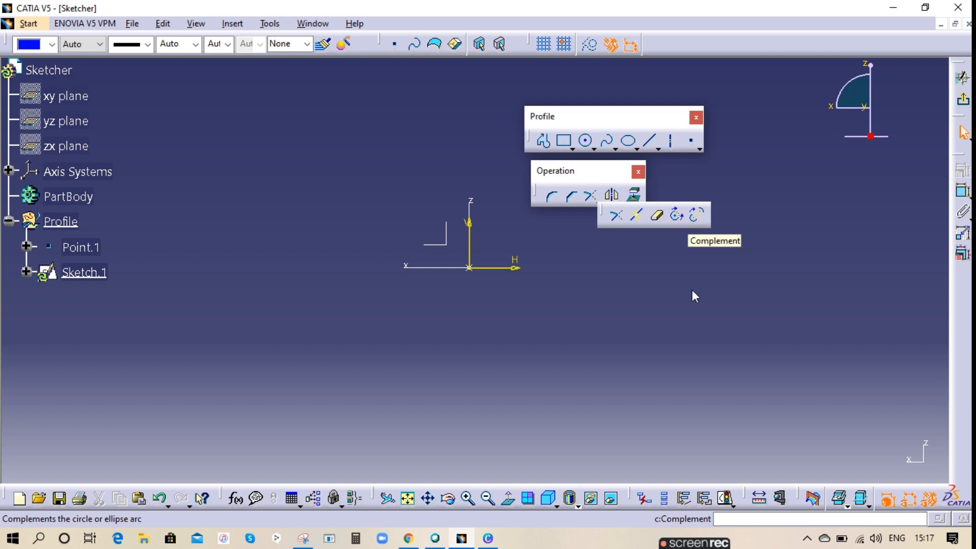
click(634, 200)
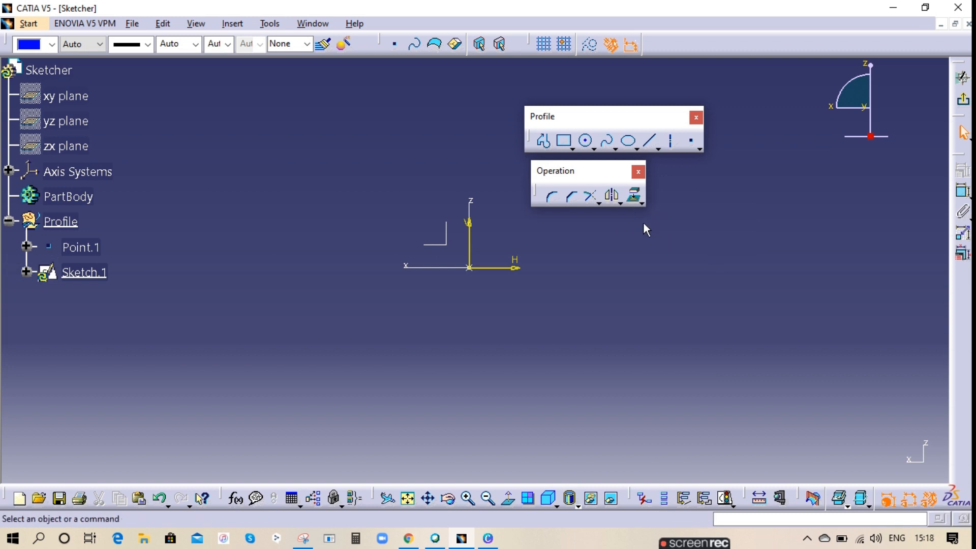
Step: Float the Constraint toolbar beside the Profile and Operation toolbars and move all three away from the sketch origin
click(641, 202)
drag(961, 162, 728, 135)
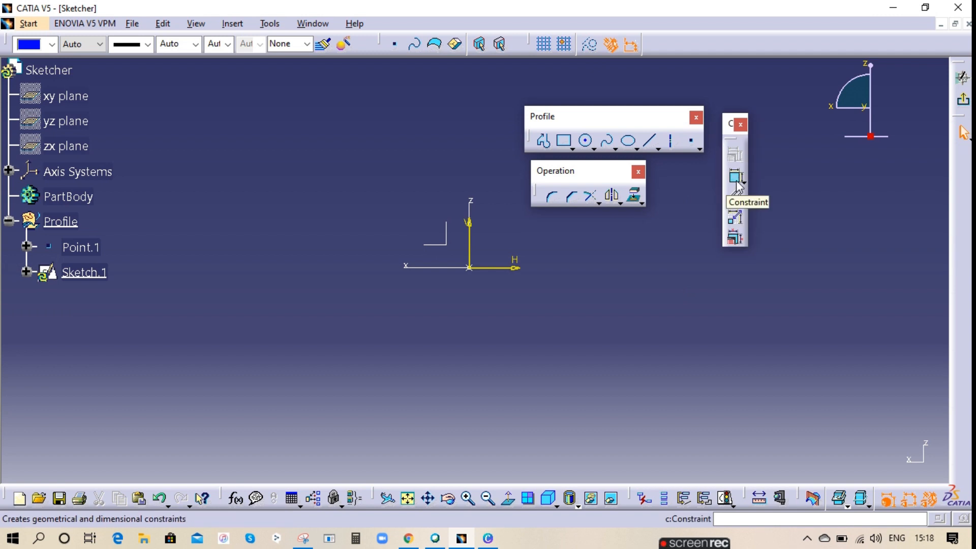
drag(641, 118, 714, 76)
drag(735, 122, 799, 76)
drag(593, 172, 663, 132)
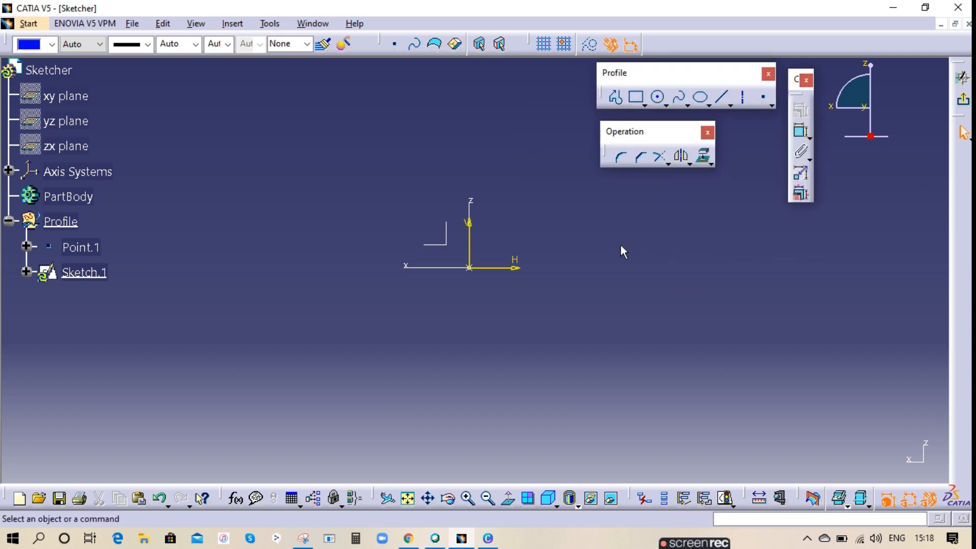
Step: Draw two overlapping rectangles, one about 130 mm wide around the origin and one about 112 mm wide overlapping its lower right corner
click(637, 98)
click(325, 179)
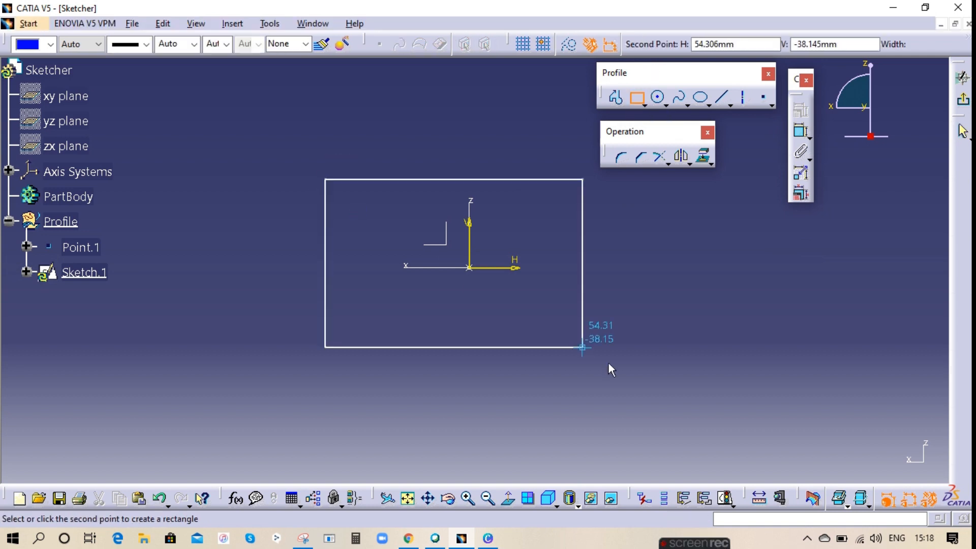
click(597, 343)
click(637, 98)
click(537, 254)
click(771, 421)
click(824, 280)
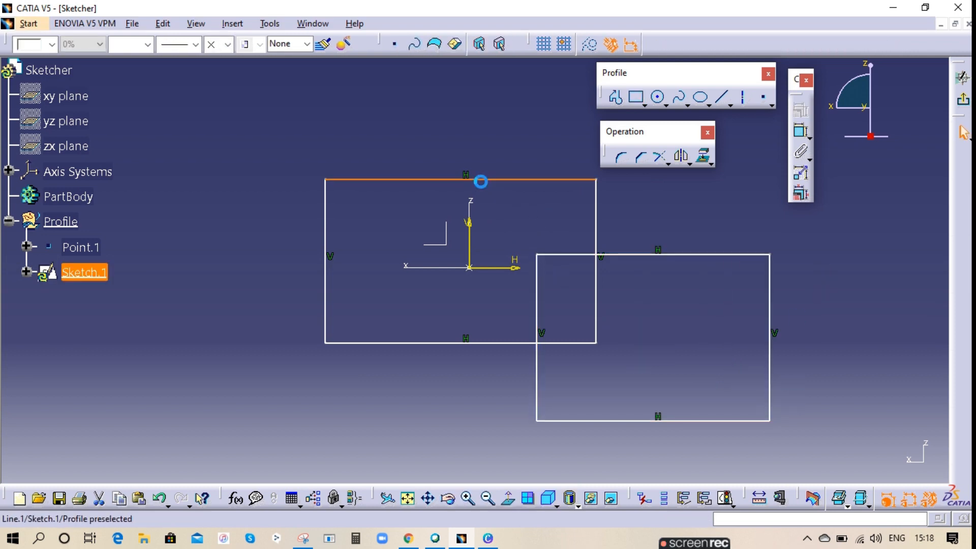
Step: Check the sides of the rectangle around the origin and freely move its upper and lower edges
click(326, 227)
click(383, 350)
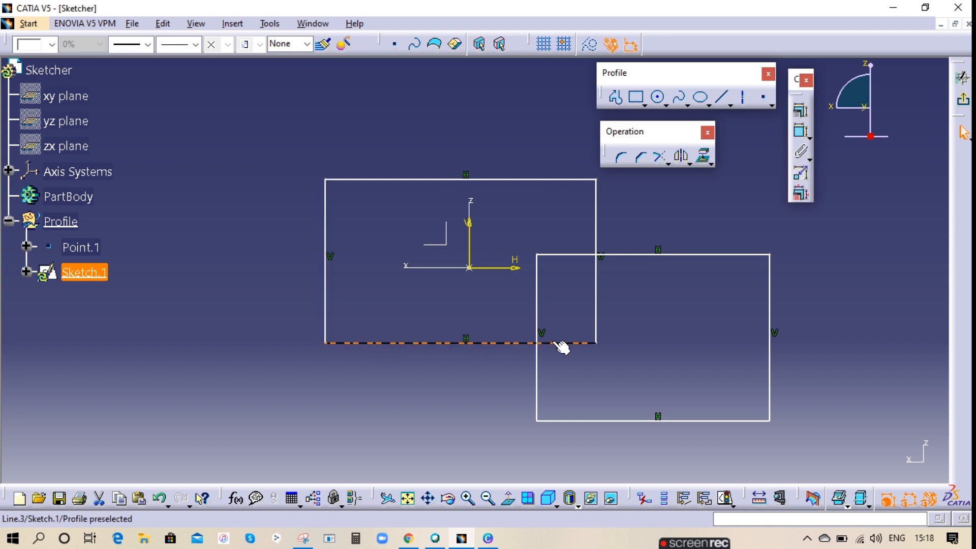
click(597, 304)
click(511, 198)
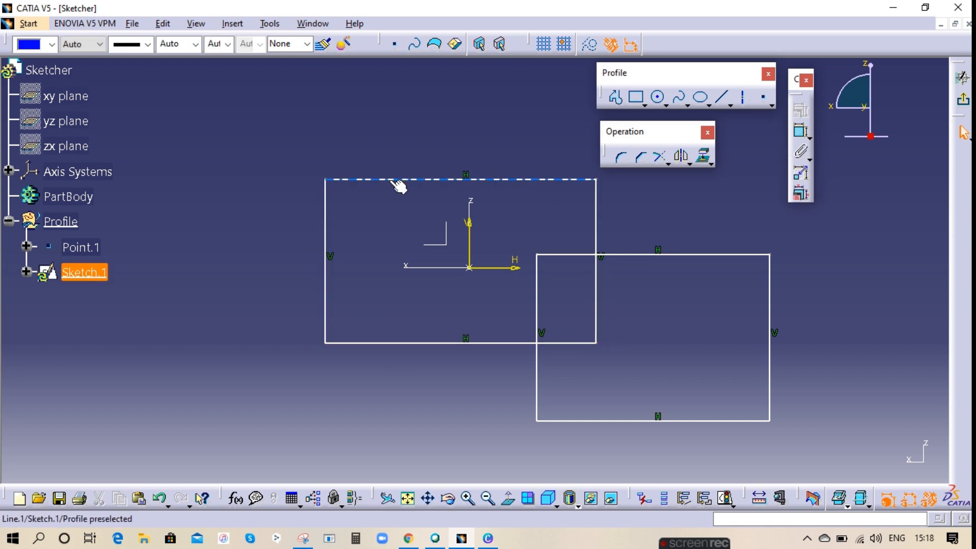
drag(396, 182, 378, 207)
drag(412, 349, 389, 348)
Step: Examine the four sides of the unconstrained rectangle around the origin one by one
click(334, 178)
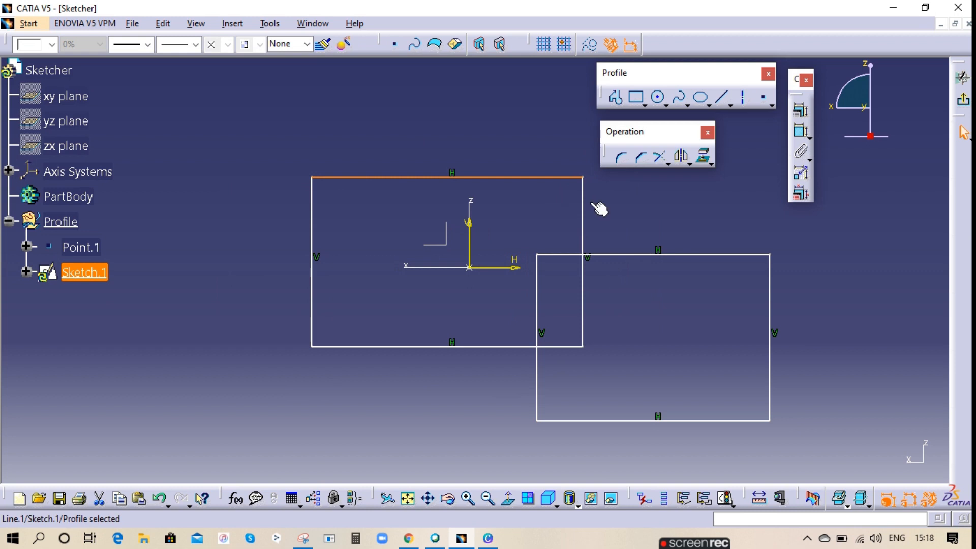
click(583, 195)
click(457, 347)
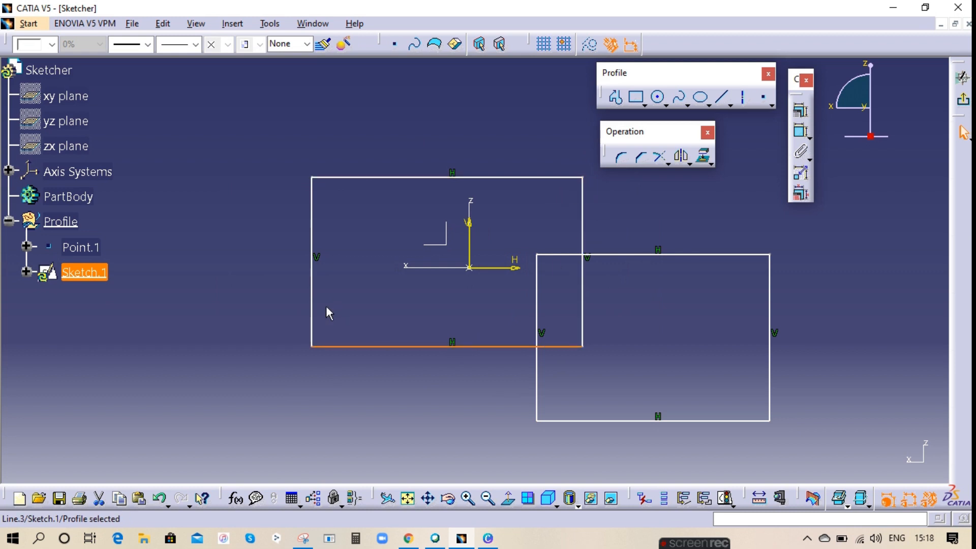
click(311, 286)
click(278, 251)
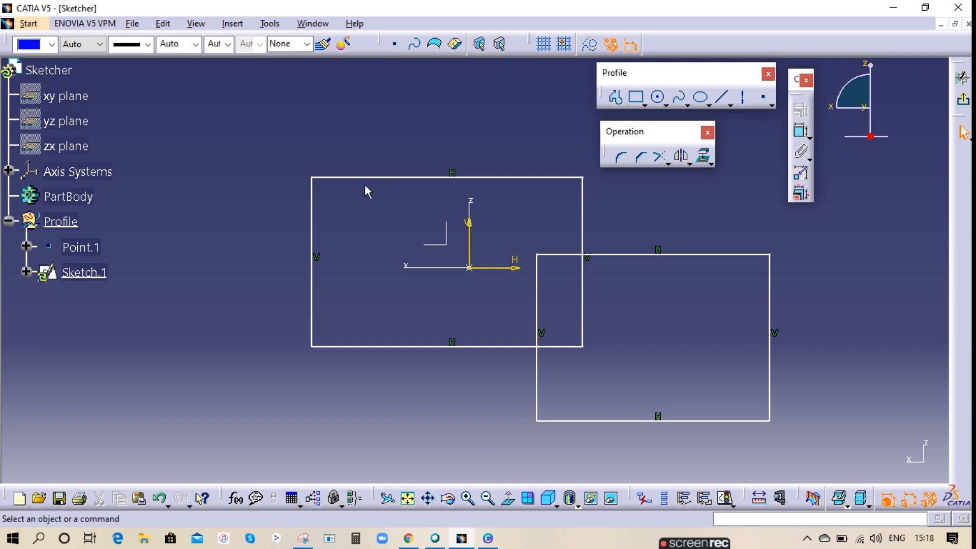
click(370, 178)
click(583, 198)
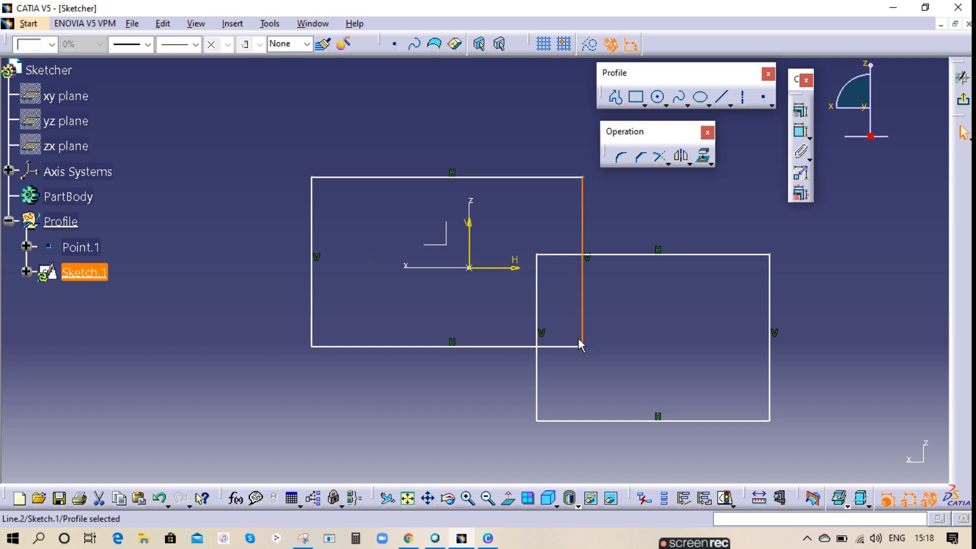
click(562, 347)
click(312, 318)
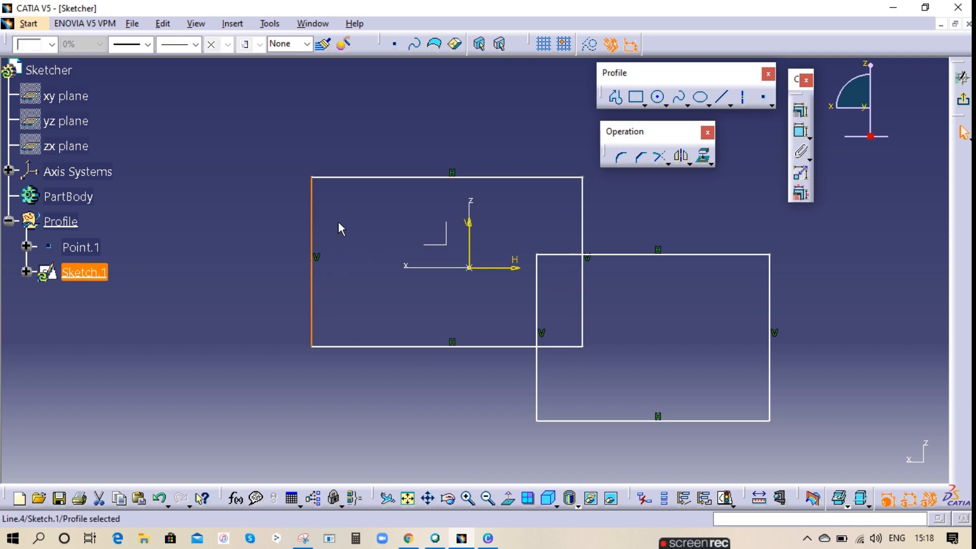
click(350, 177)
click(264, 204)
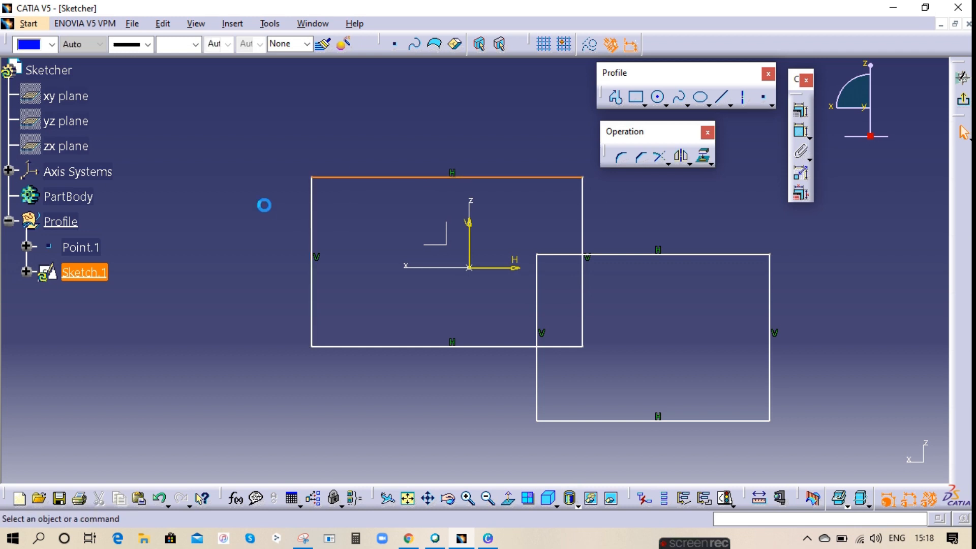
Step: Shift the upper and lower edges of the rectangle around the origin, making the rectangle taller
mouse_move(347, 178)
mouse_down()
mouse_move(323, 149)
mouse_move(375, 196)
mouse_move(336, 175)
mouse_move(356, 183)
mouse_up()
mouse_move(353, 357)
mouse_down()
mouse_move(327, 386)
mouse_move(333, 343)
mouse_move(360, 351)
mouse_up()
drag(397, 183, 379, 160)
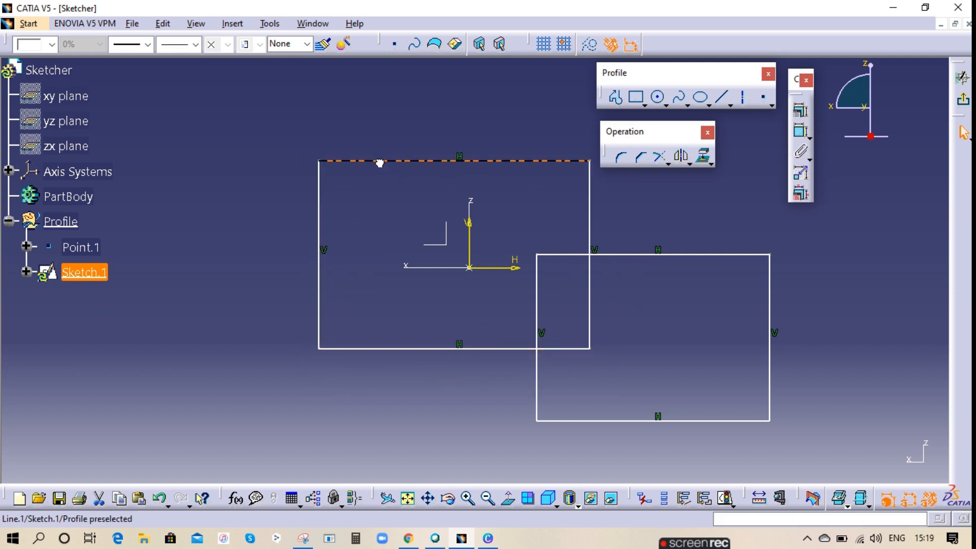
click(239, 197)
Step: Dimension the width and the height of the rectangle around the origin with the Constraint tool
click(801, 132)
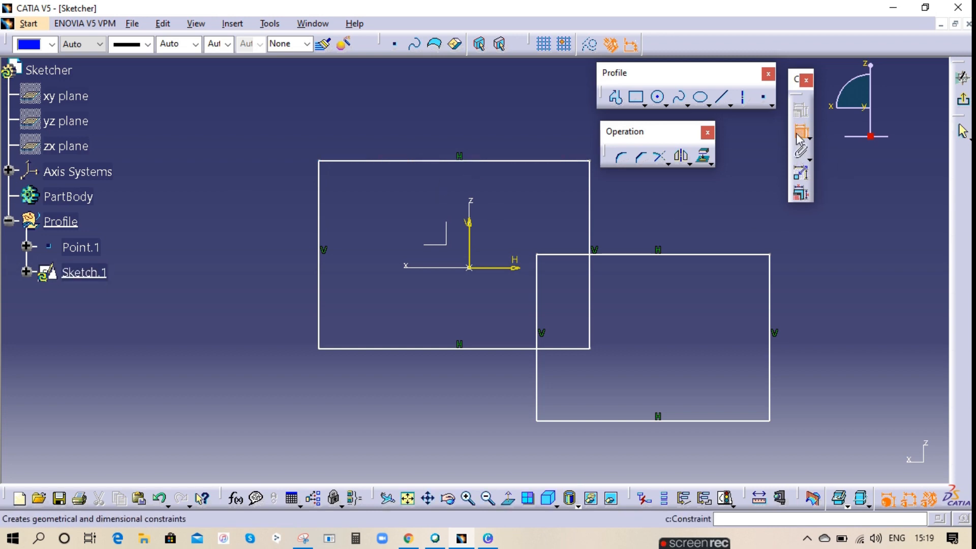
click(322, 218)
click(590, 231)
click(461, 118)
click(464, 161)
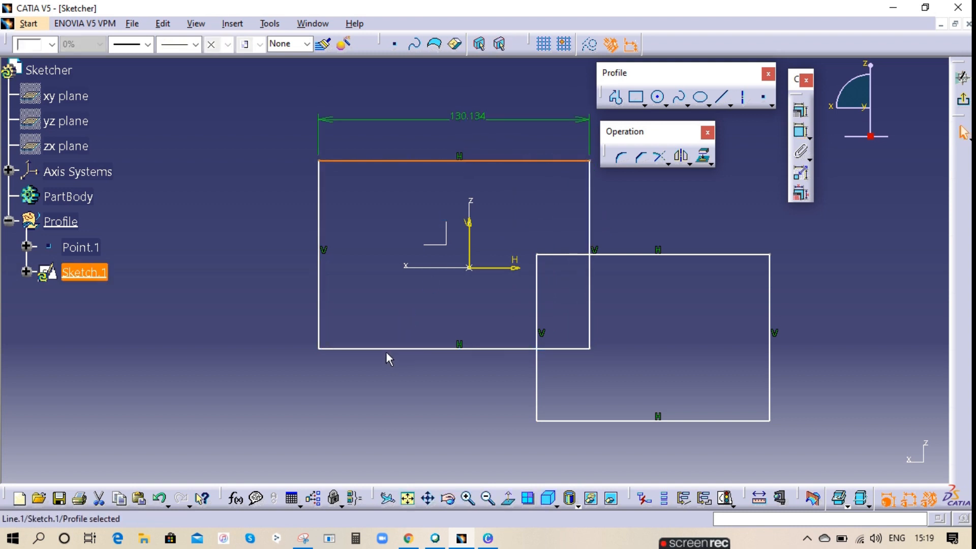
click(802, 131)
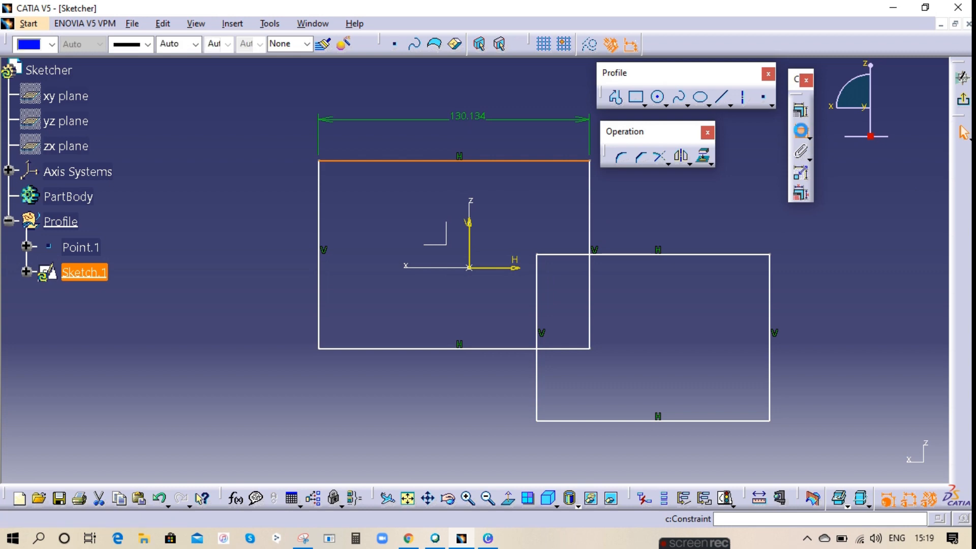
click(412, 350)
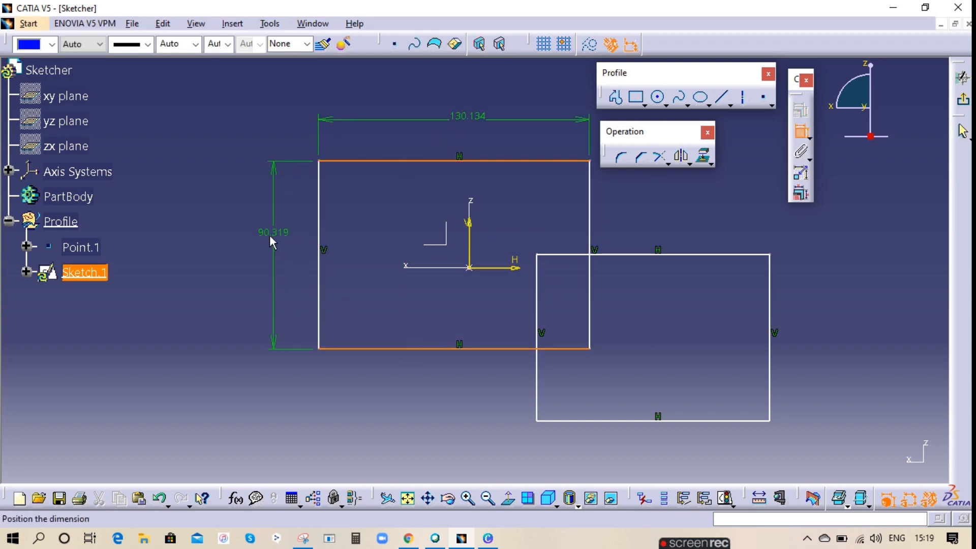
click(259, 241)
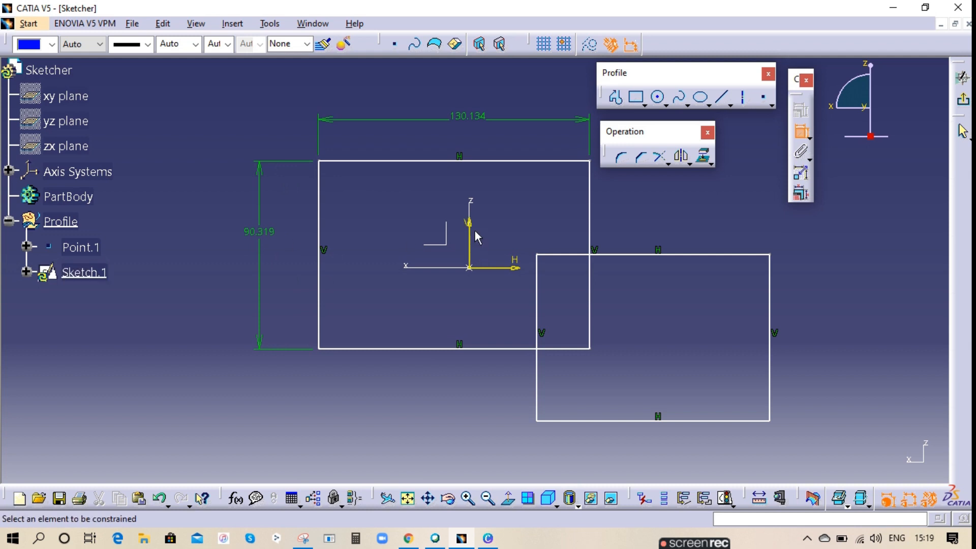
Step: Dimension the distances from the rectangle's left side to the V axis and from its lower edge to the H axis
click(471, 223)
click(320, 228)
click(382, 405)
click(475, 349)
click(496, 267)
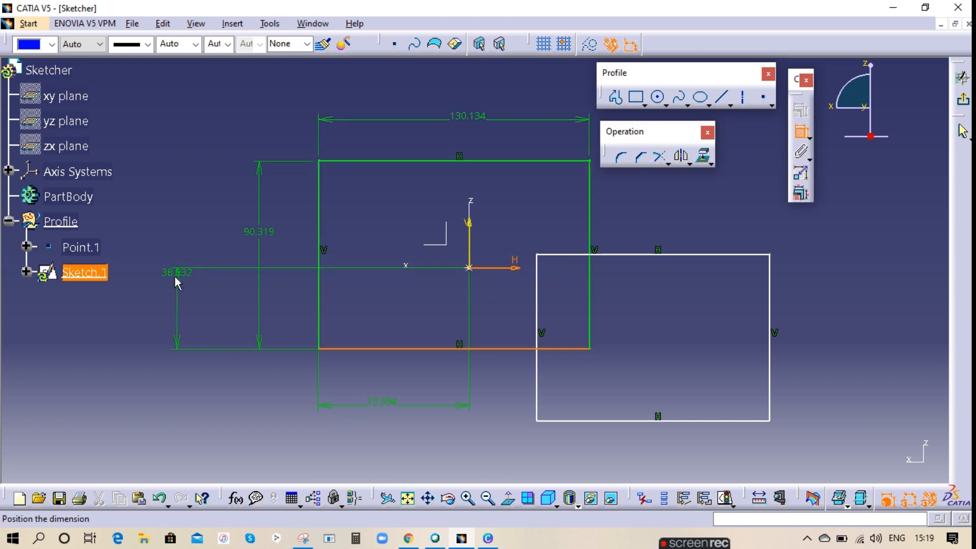
click(174, 283)
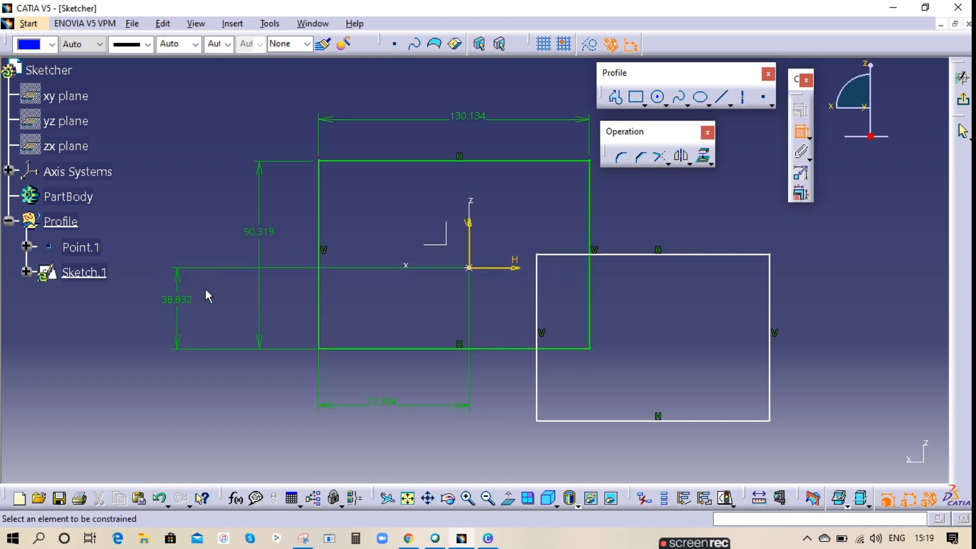
Step: Set the height of the rectangle around the origin to 90 mm and its width to 130 mm
double_click(258, 232)
text(90)
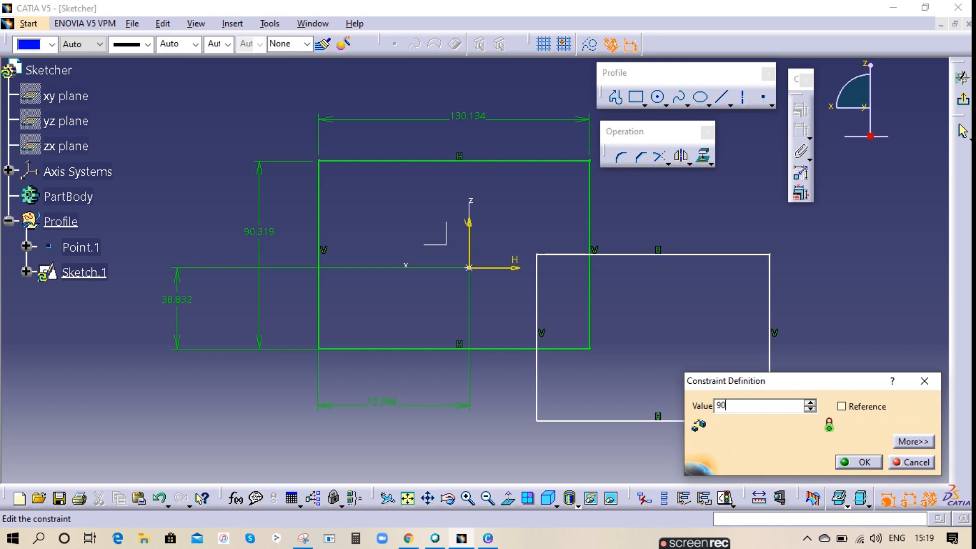
click(859, 463)
double_click(462, 114)
text(130)
key(Return)
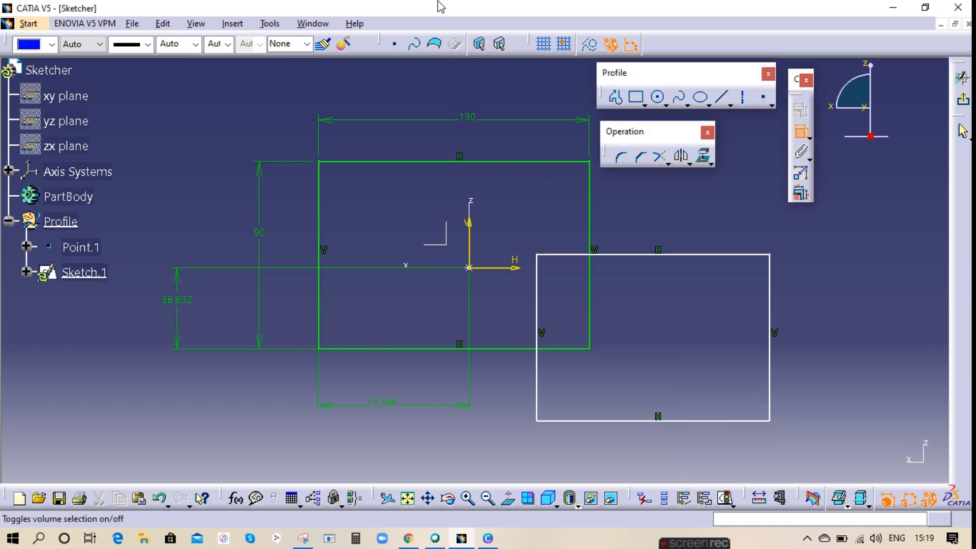
Step: Set the rectangle's left side 75 mm from the V axis and its lower edge 40 mm from the H axis
double_click(386, 410)
text(75)
key(Return)
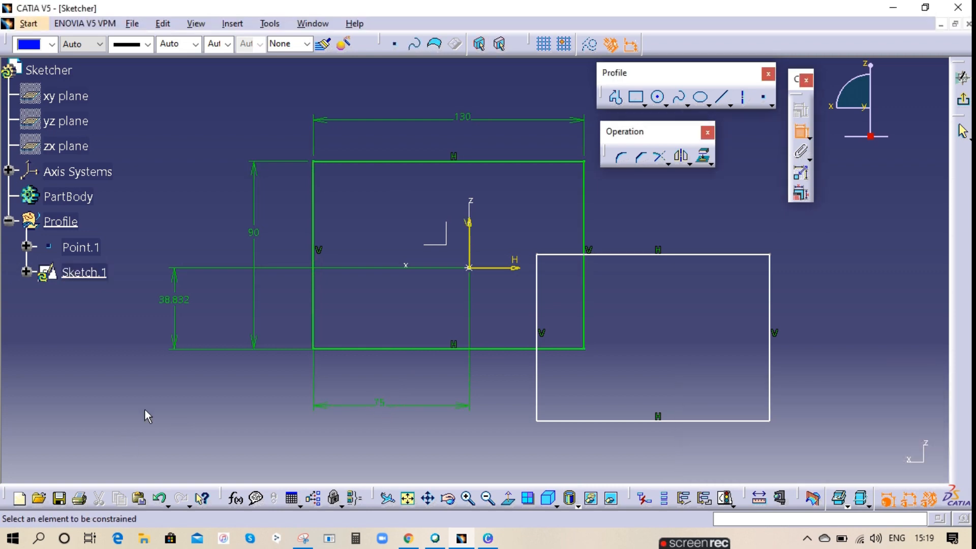
double_click(174, 303)
text(40)
key(Return)
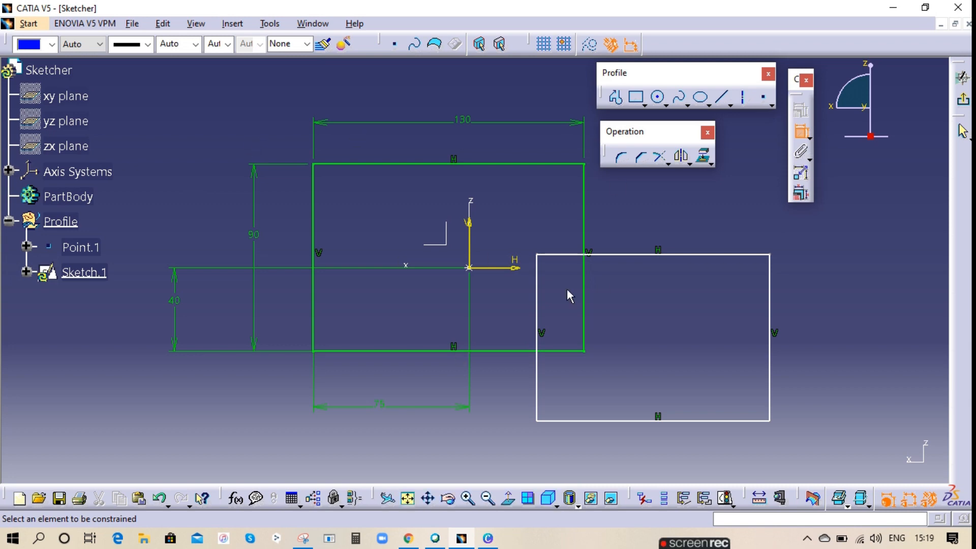
click(607, 254)
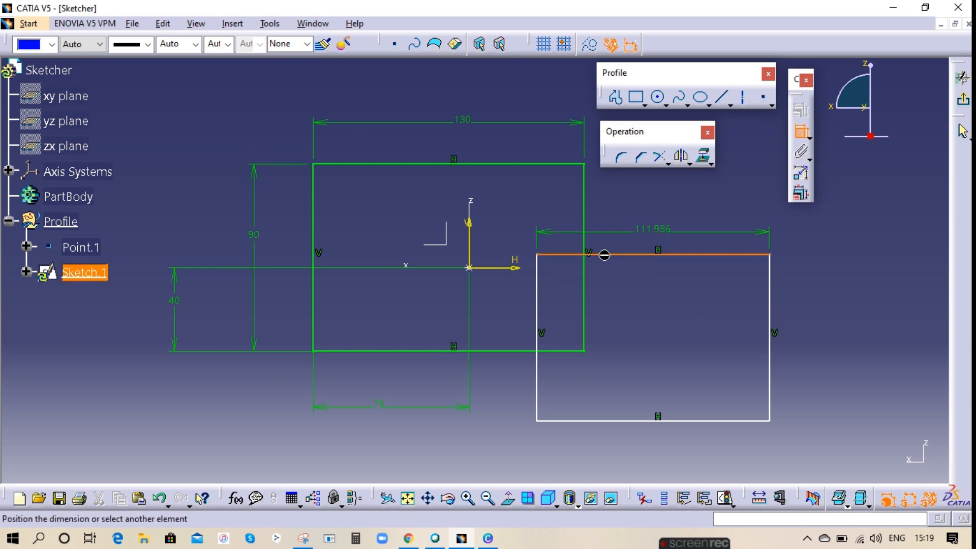
key(Escape)
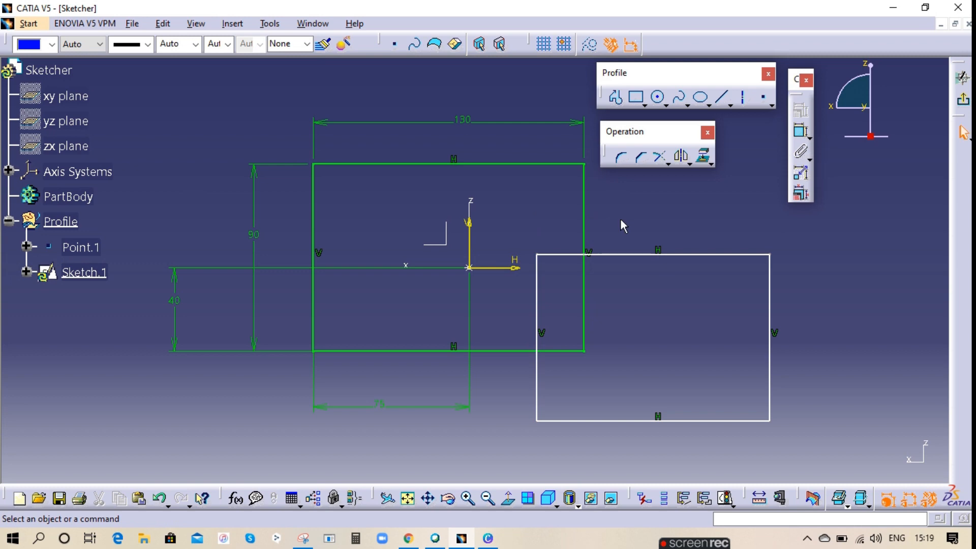
Step: Examine the sides of the dimensioned rectangle to check how the constrained geometry is coloured
click(367, 164)
click(313, 203)
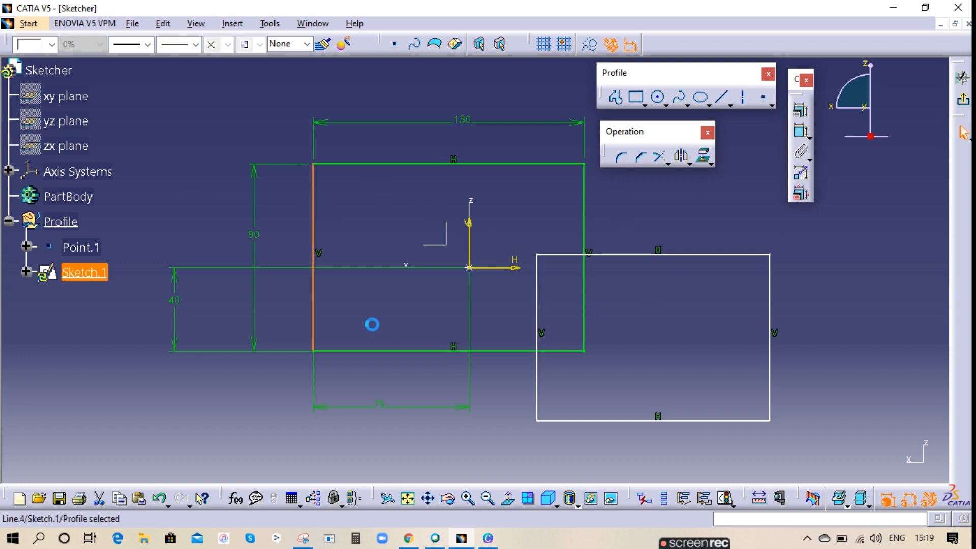
click(375, 351)
click(585, 212)
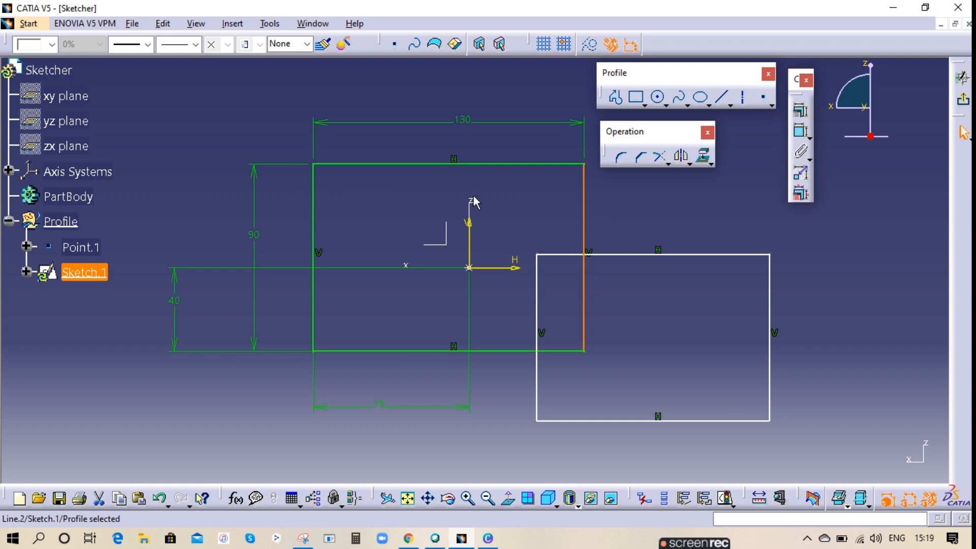
click(349, 197)
click(349, 163)
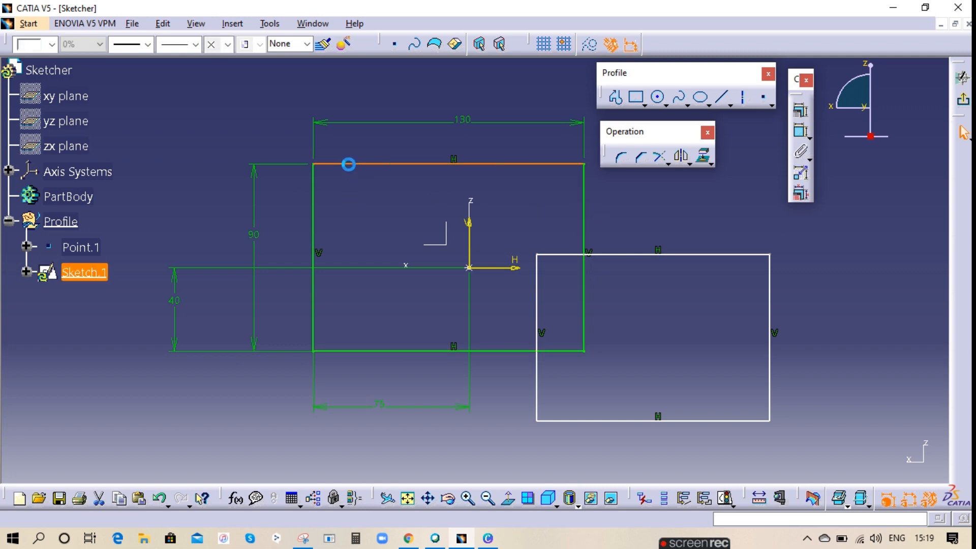
click(586, 194)
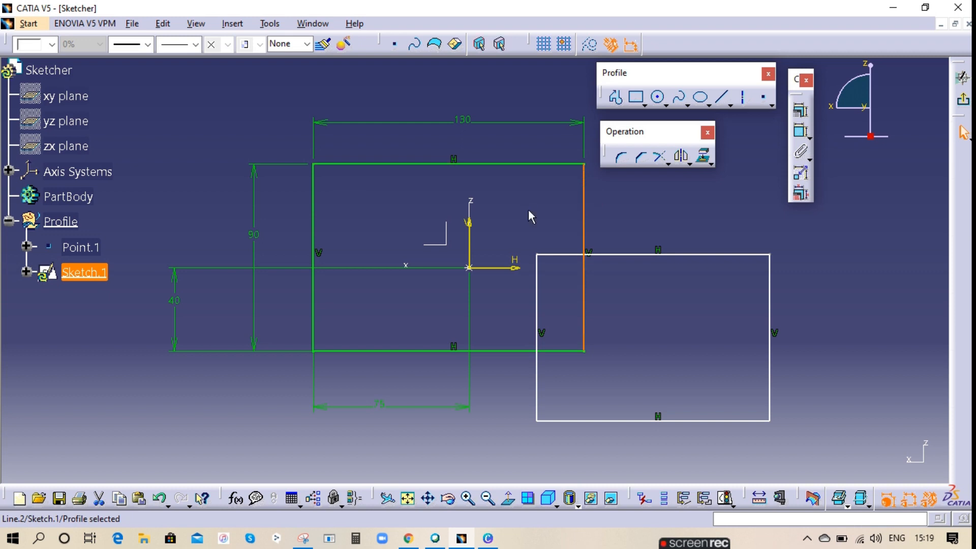
click(375, 235)
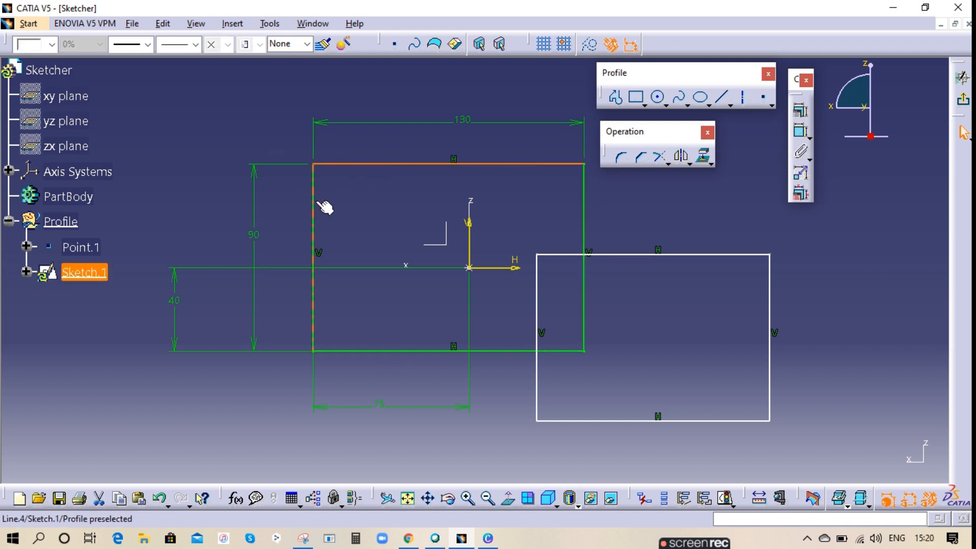
click(313, 275)
click(342, 352)
click(345, 234)
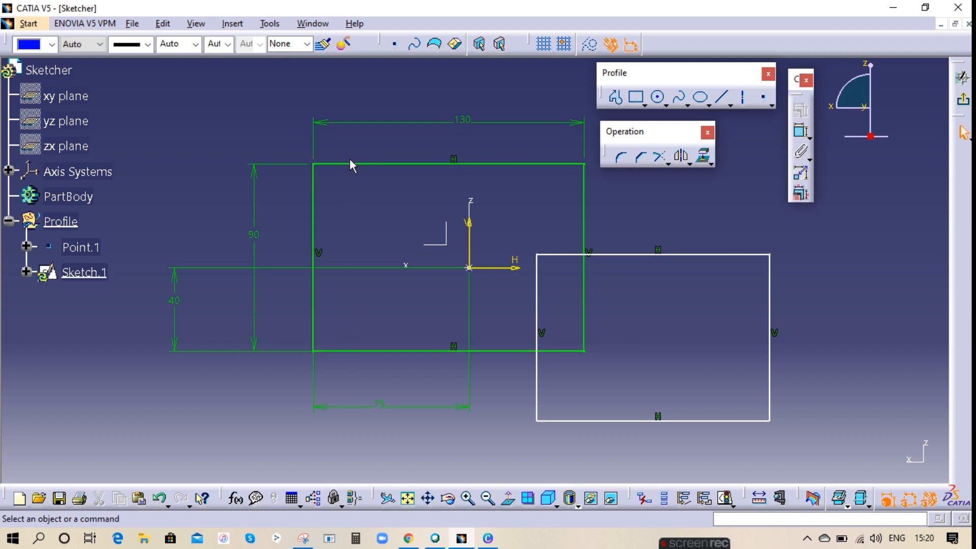
Step: Try to move the dimensioned rectangle's sides, and shift the undimensioned rectangle's upper edge slightly upward
click(343, 163)
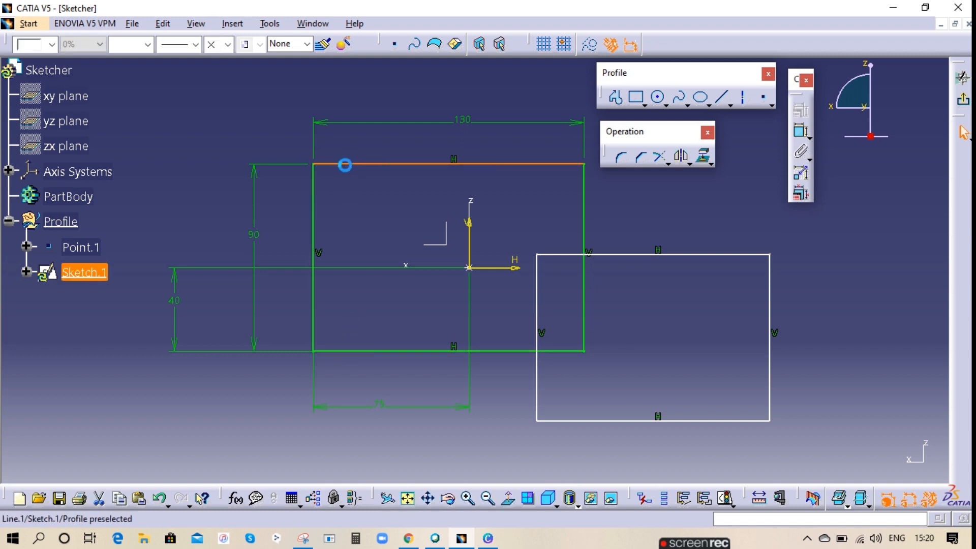
click(565, 201)
click(585, 190)
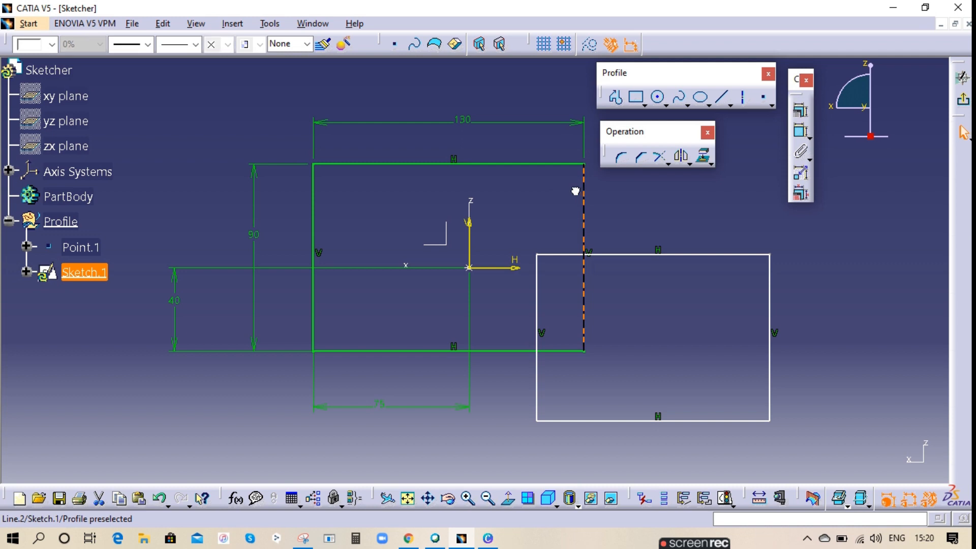
click(529, 206)
click(623, 254)
mouse_move(623, 254)
mouse_down()
mouse_move(664, 279)
mouse_move(588, 263)
mouse_move(628, 243)
mouse_up()
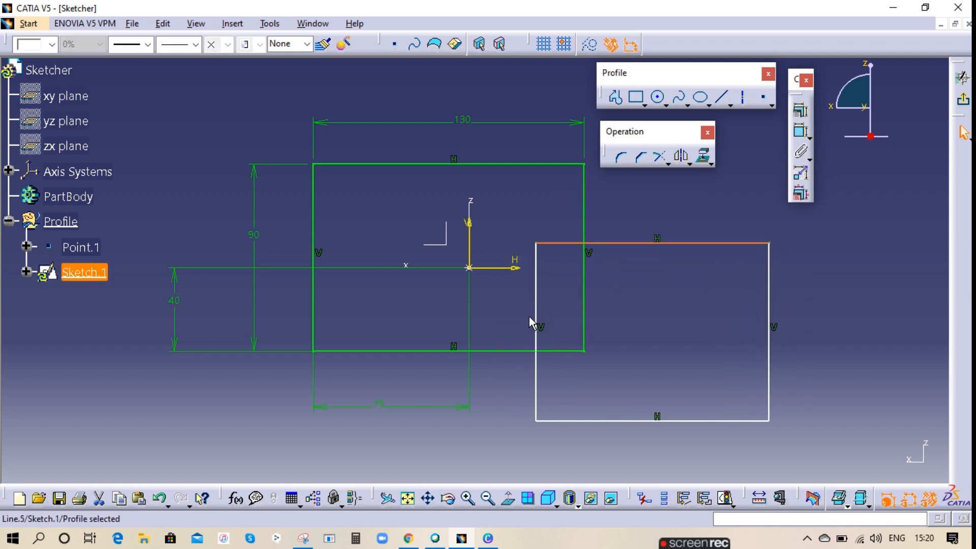
Step: Shift the undimensioned rectangle's left side slightly to the right and its lower edge slightly upward
mouse_move(539, 310)
mouse_down()
mouse_move(523, 299)
mouse_move(546, 306)
mouse_up()
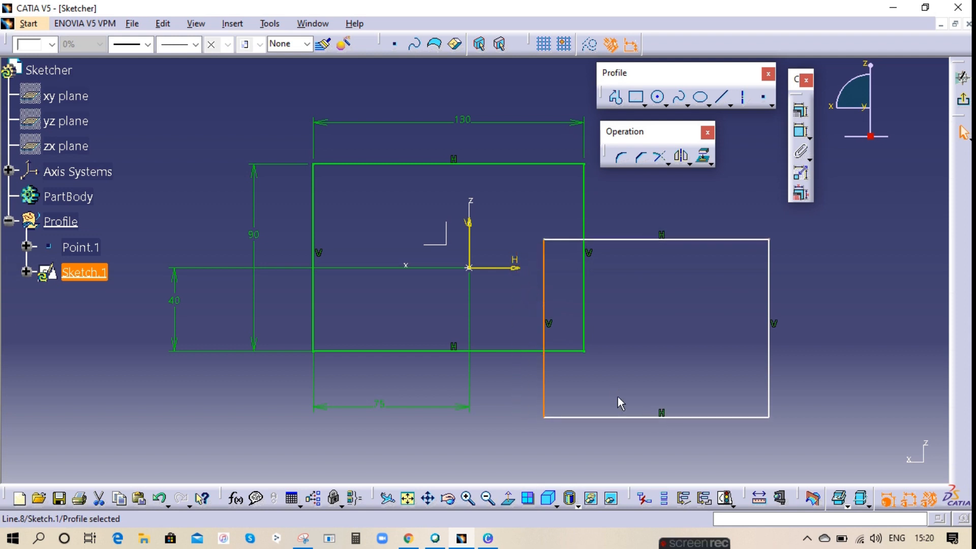
drag(632, 417, 624, 404)
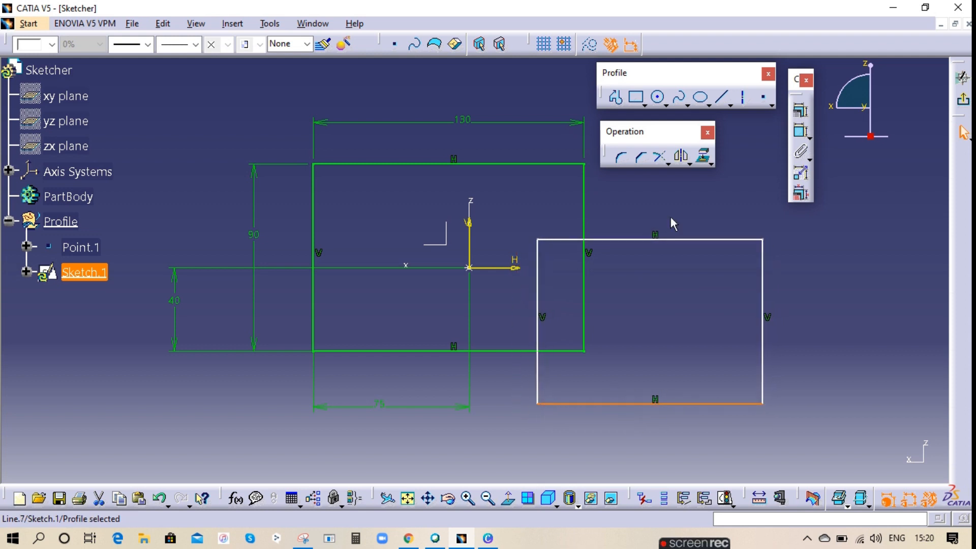
click(673, 213)
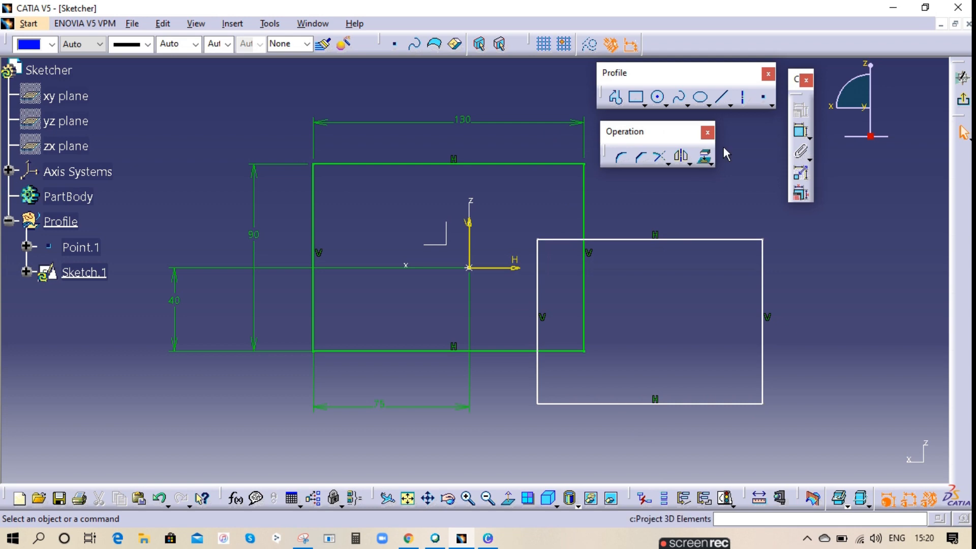
Step: Dimension the undimensioned rectangle's width below it and its height on its right side
click(803, 135)
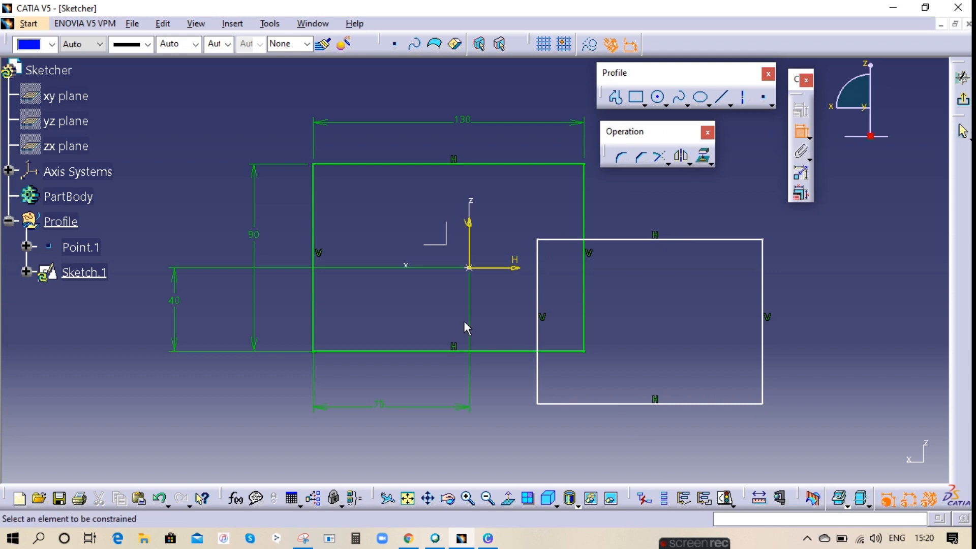
click(539, 285)
click(764, 281)
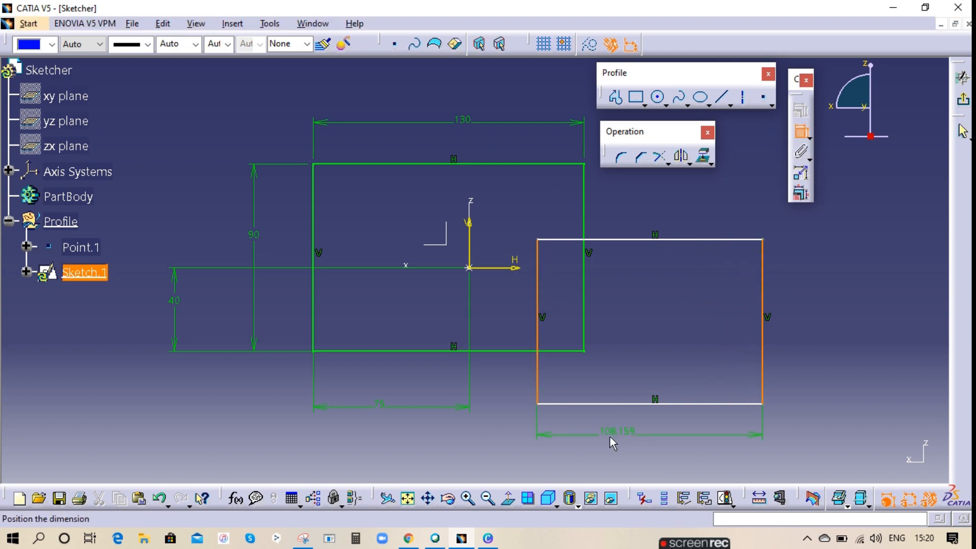
click(649, 433)
click(653, 403)
click(643, 240)
click(801, 131)
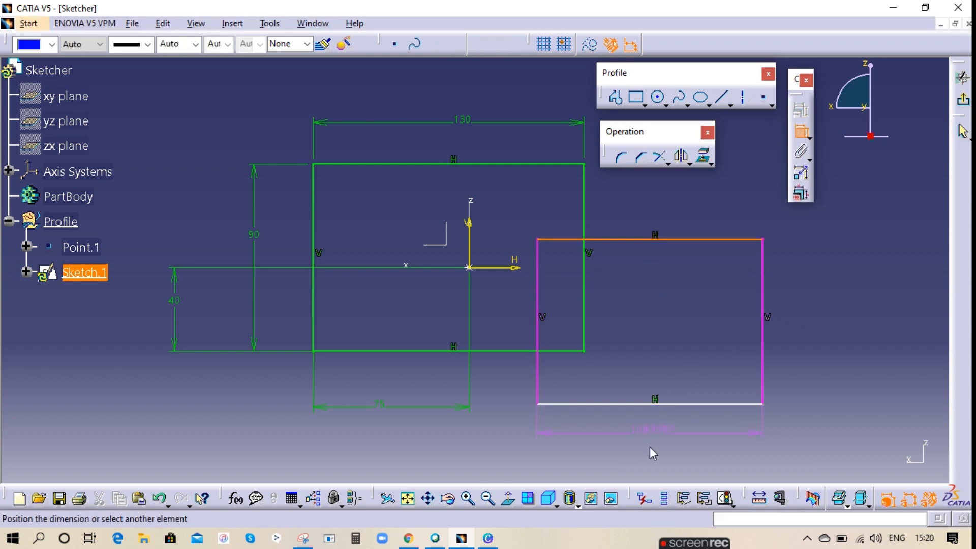
click(705, 405)
click(799, 305)
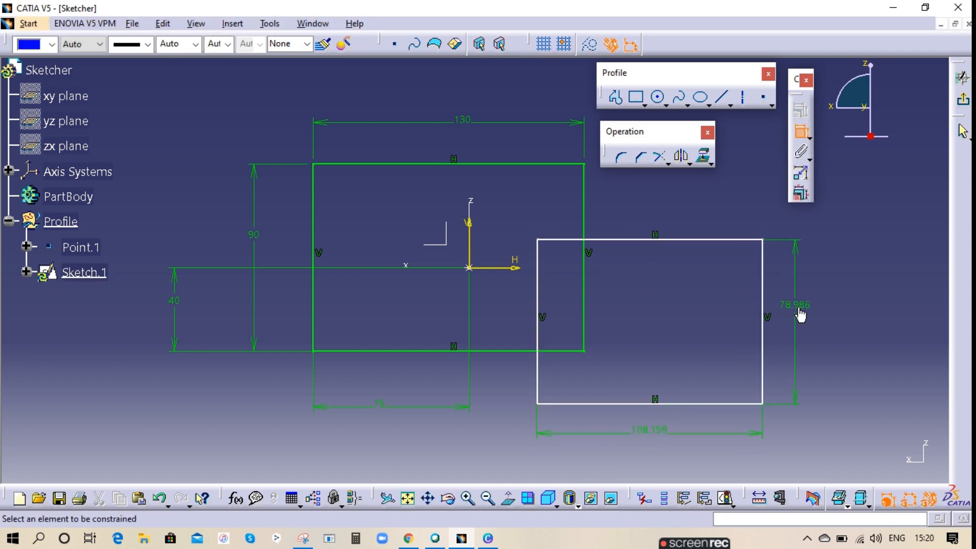
Step: Dimension the second rectangle's left side from the V axis and its lower edge from the H axis
click(469, 244)
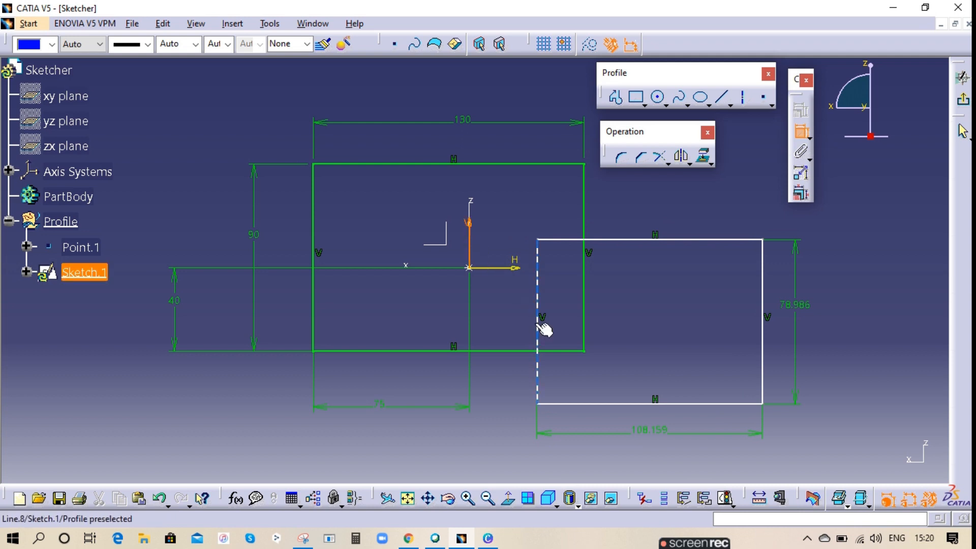
click(539, 324)
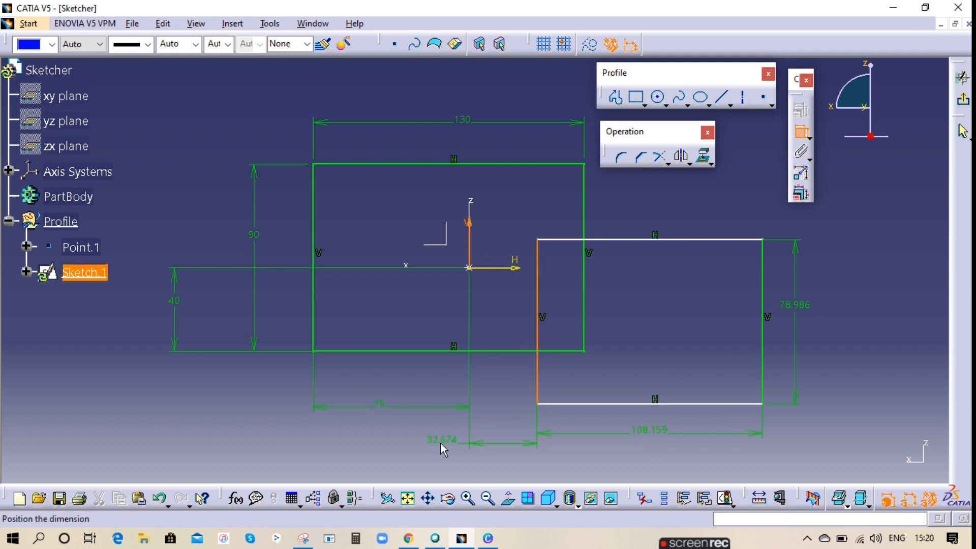
click(440, 444)
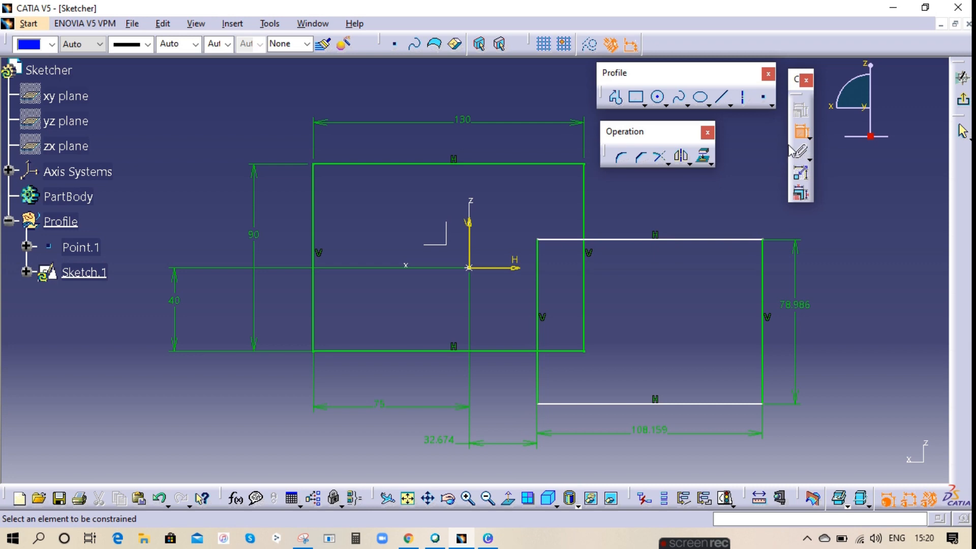
click(585, 404)
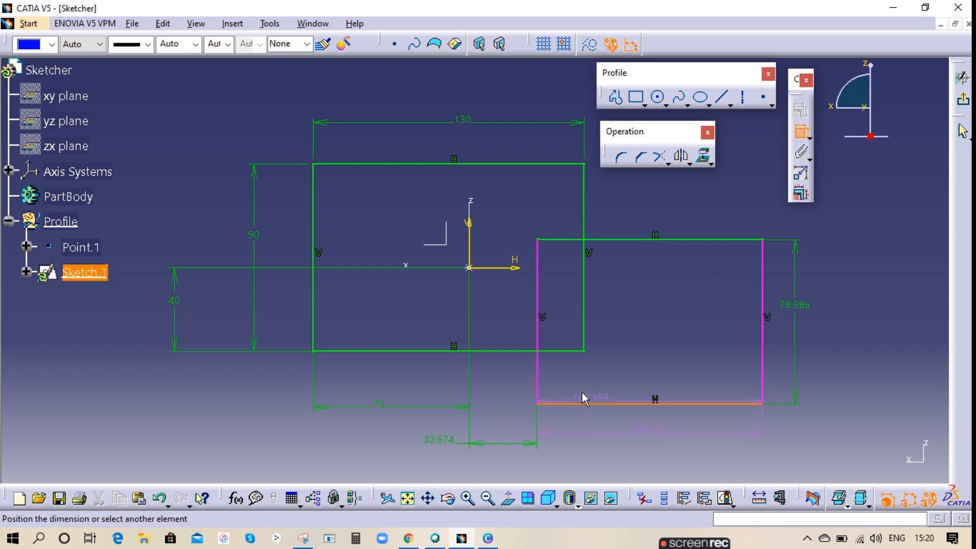
click(515, 268)
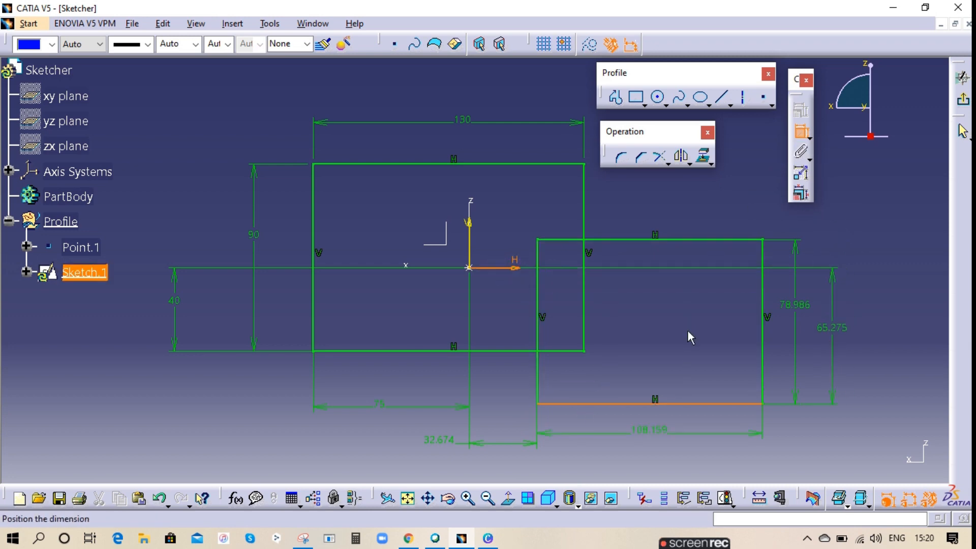
click(855, 246)
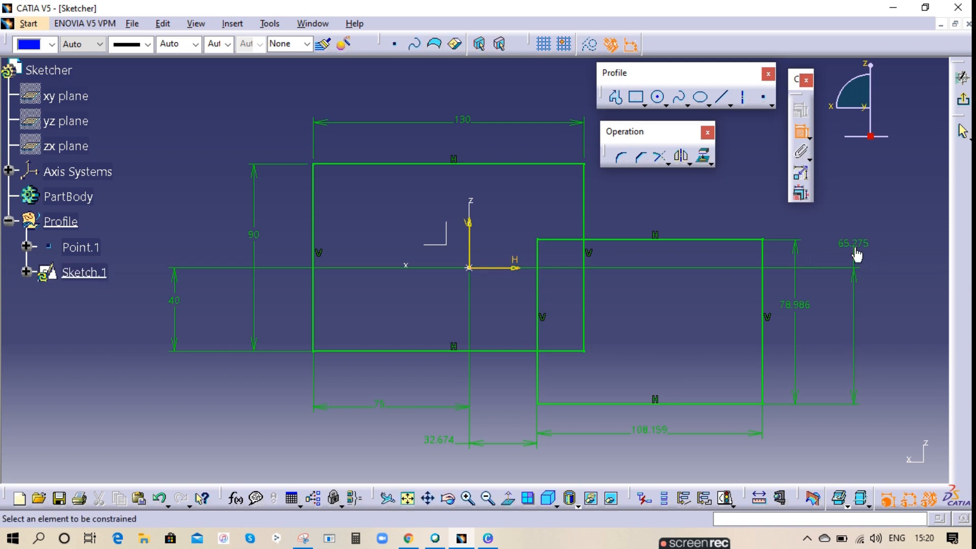
Step: Try to add a duplicate width dimension to the upper edge of each fully constrained rectangle
click(638, 240)
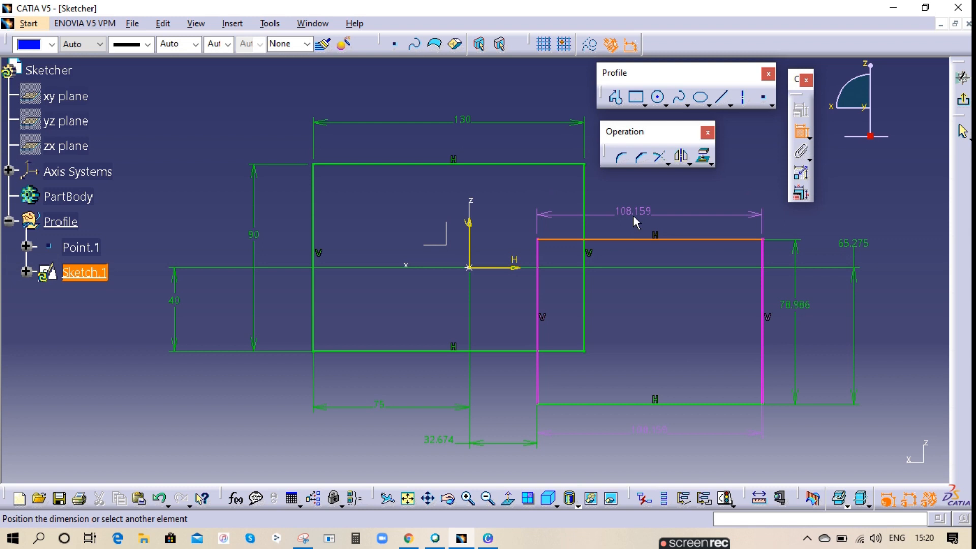
key(Escape)
click(799, 135)
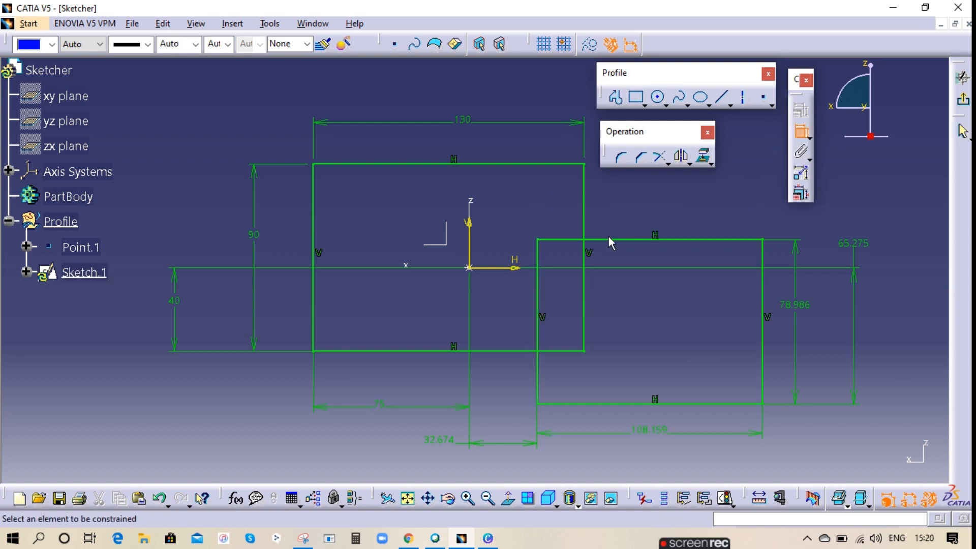
click(392, 164)
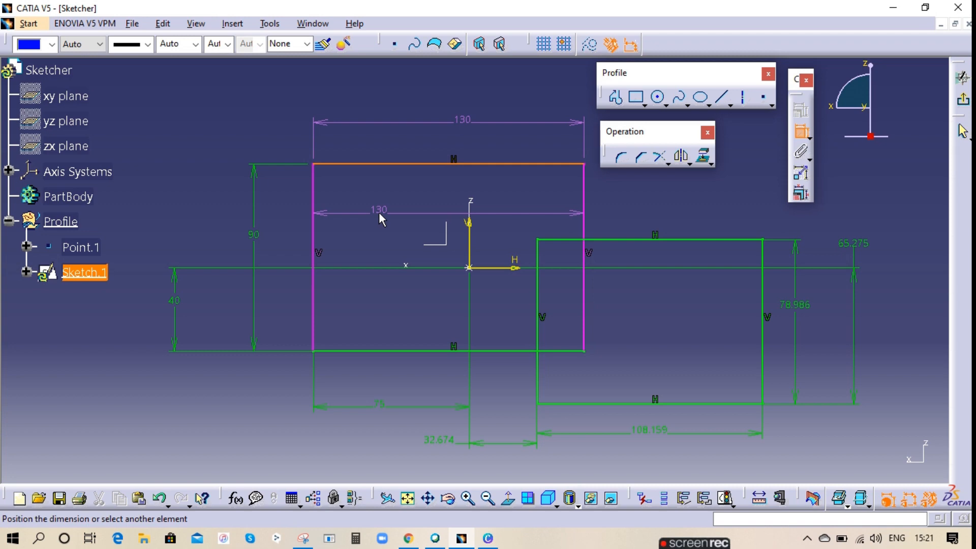
key(Escape)
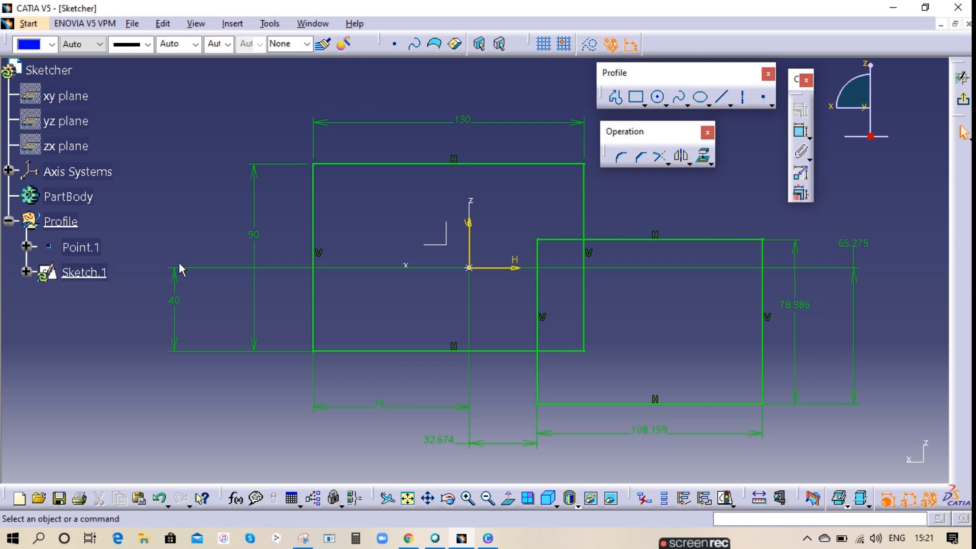
Step: Test the upper edges of both rectangles and the second rectangle's left side for remaining freedom of movement
click(540, 164)
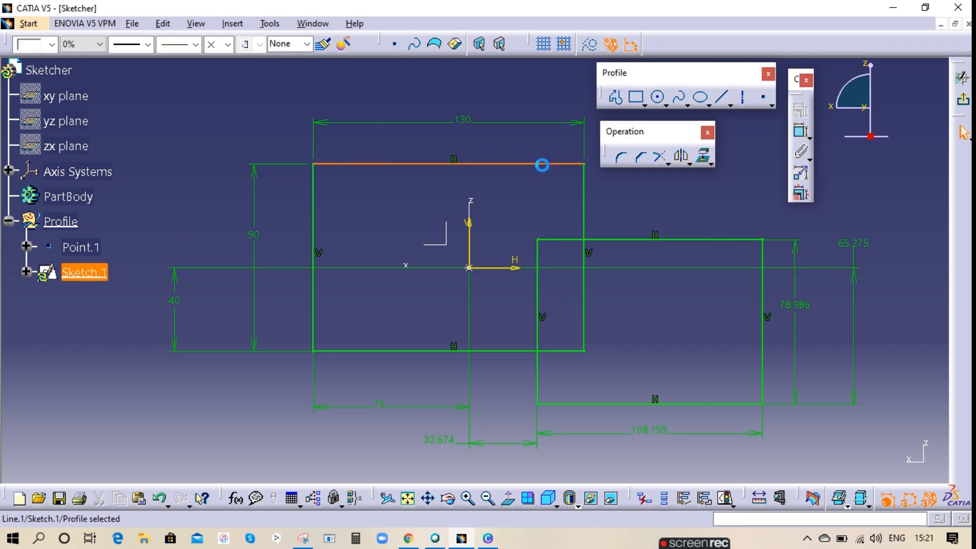
click(654, 206)
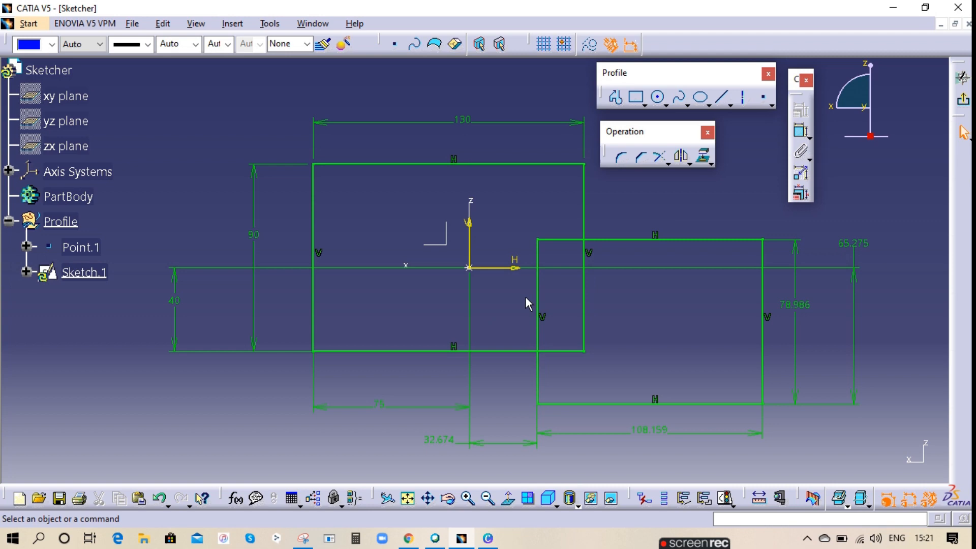
click(556, 240)
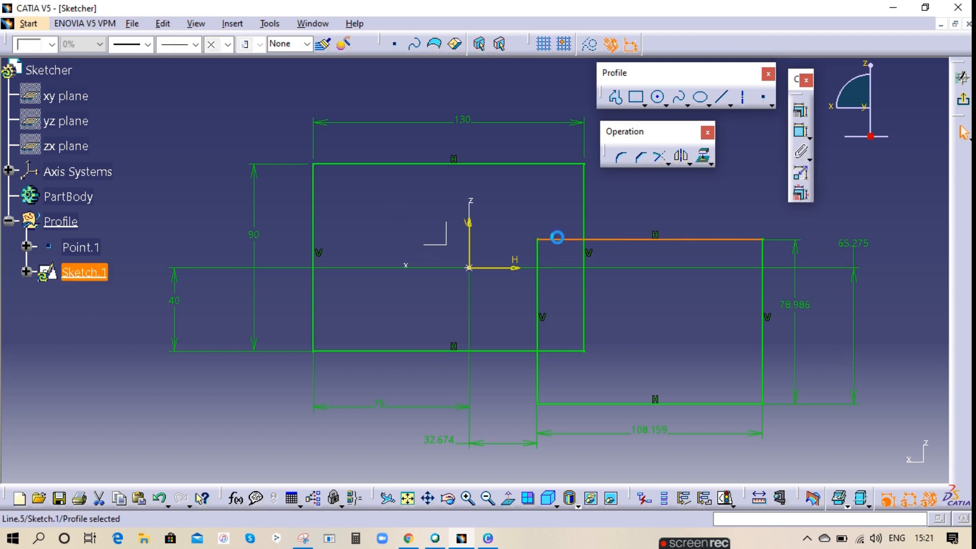
click(540, 306)
click(573, 303)
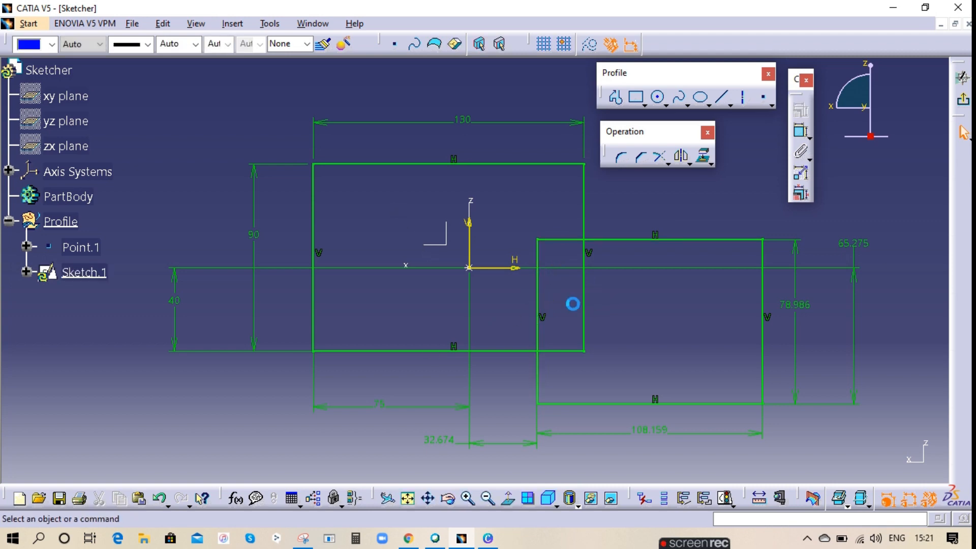
Step: Quick Trim the overlapping segments inside both rectangles to leave one continuous stepped outline
click(660, 158)
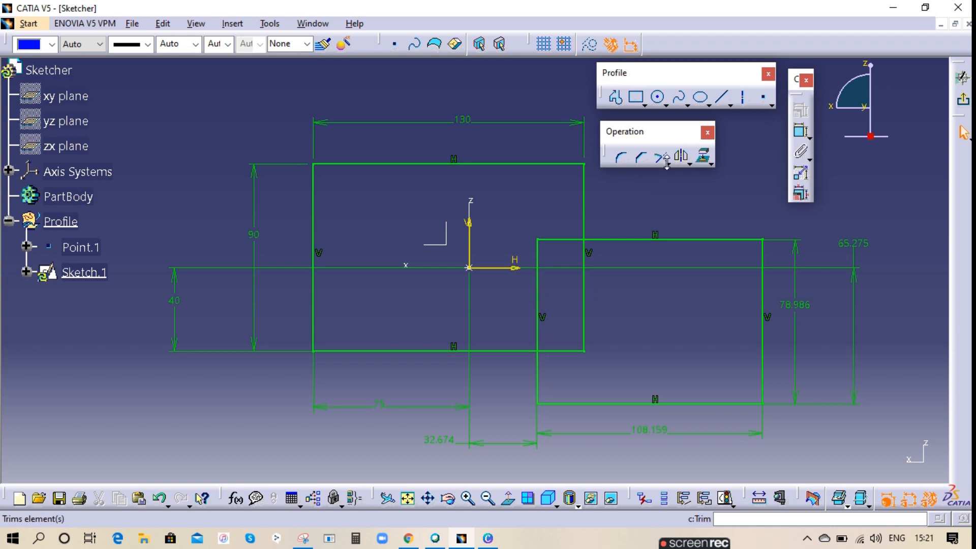
click(667, 162)
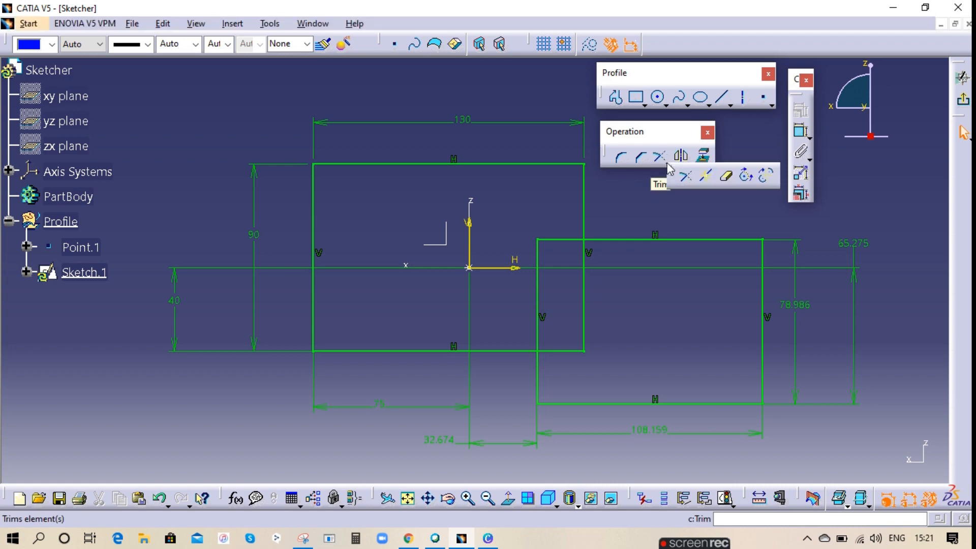
click(728, 178)
click(559, 241)
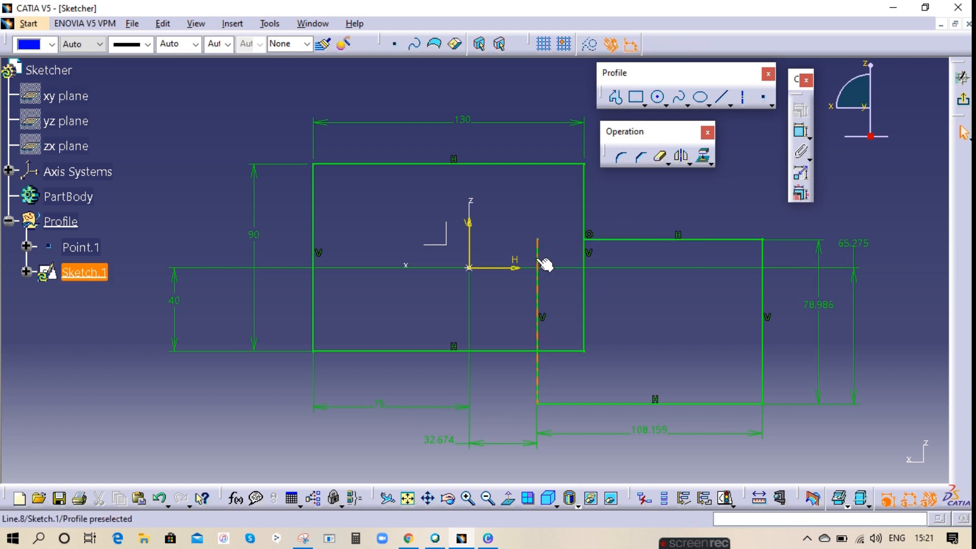
click(538, 259)
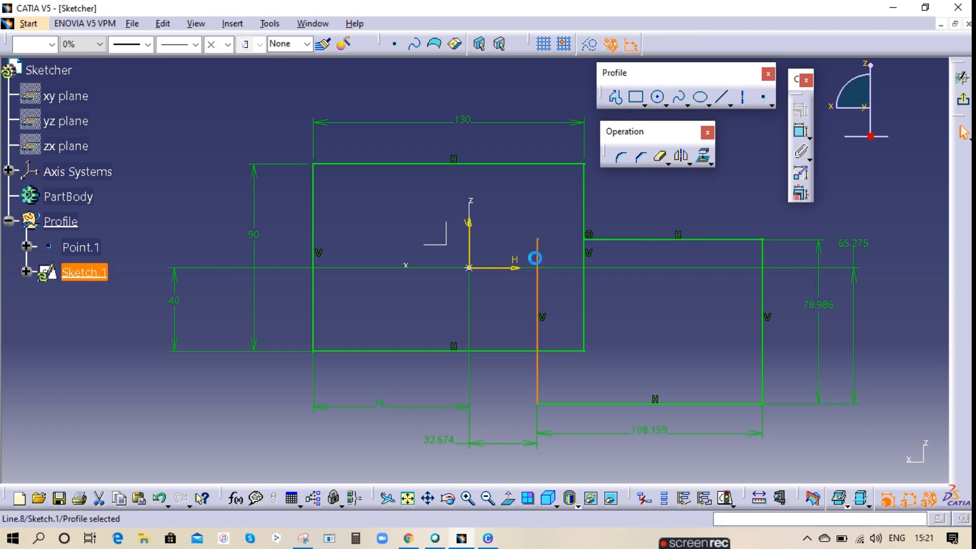
click(661, 157)
click(538, 303)
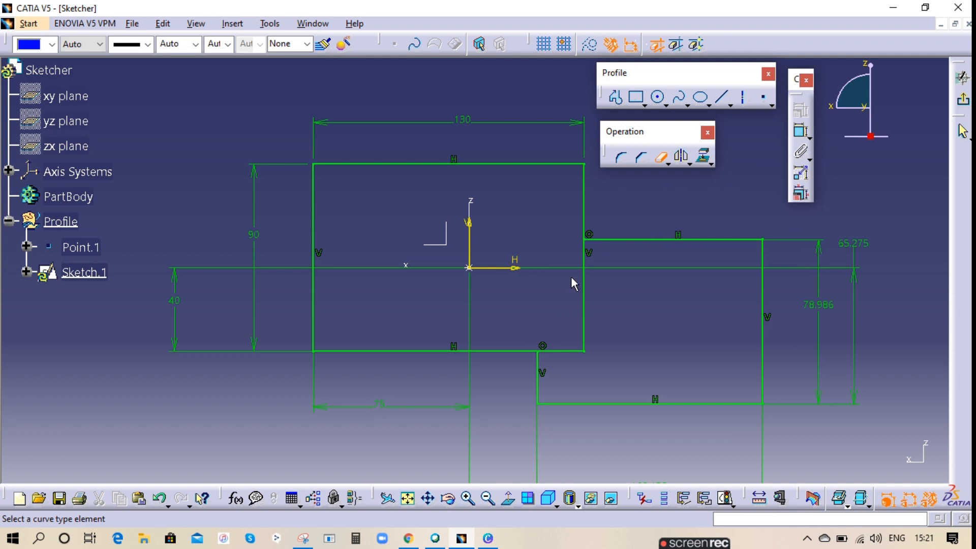
click(584, 302)
click(567, 352)
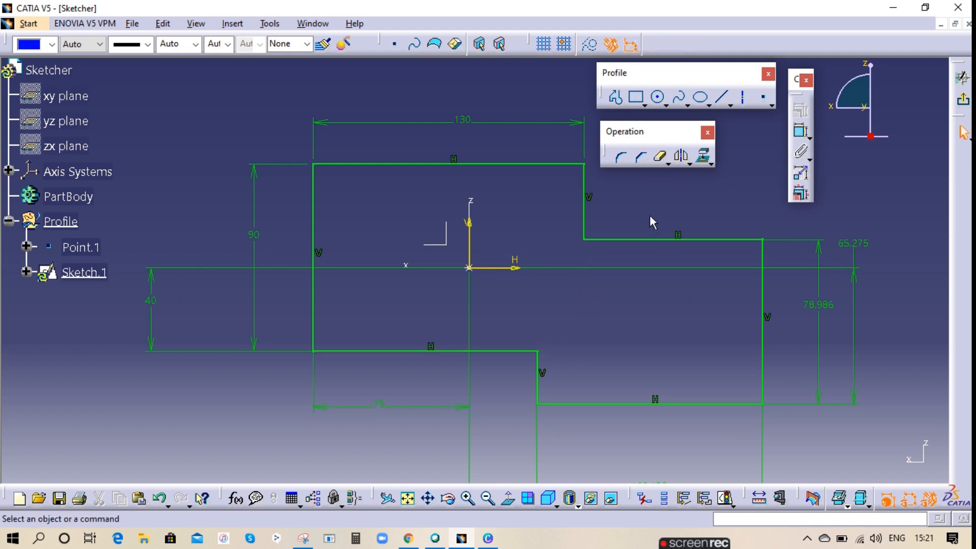
Step: Try Quick Trim on the short vertical segment at the outline's upper step, and undo that trim
click(661, 157)
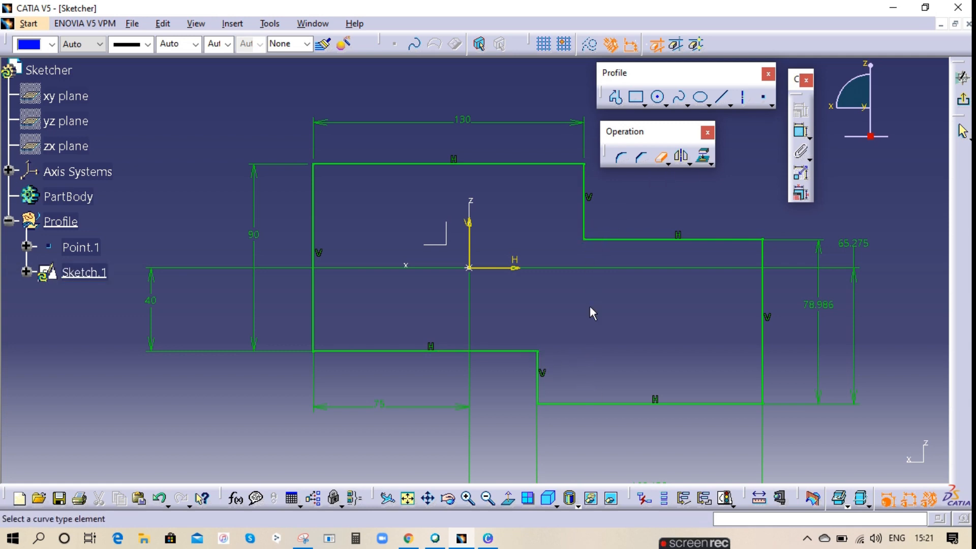
click(662, 158)
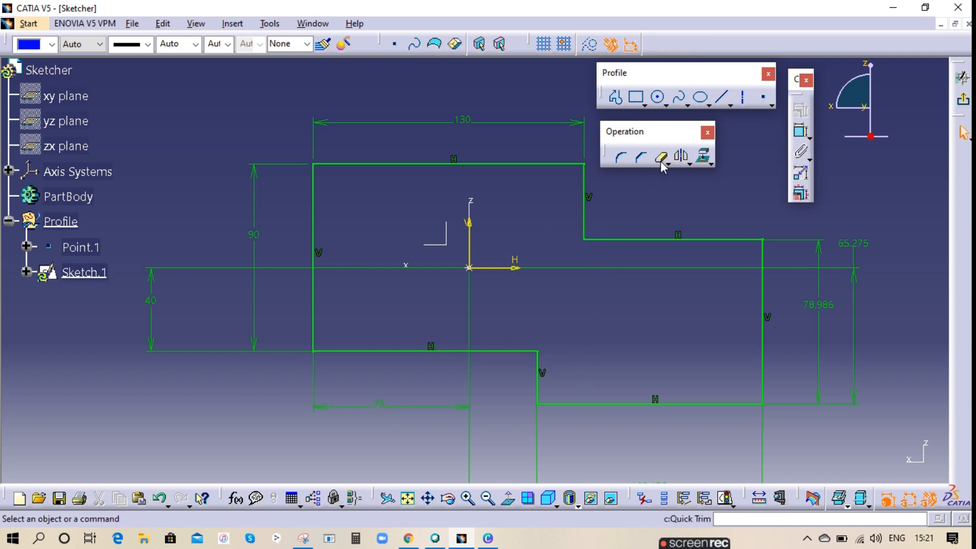
click(662, 159)
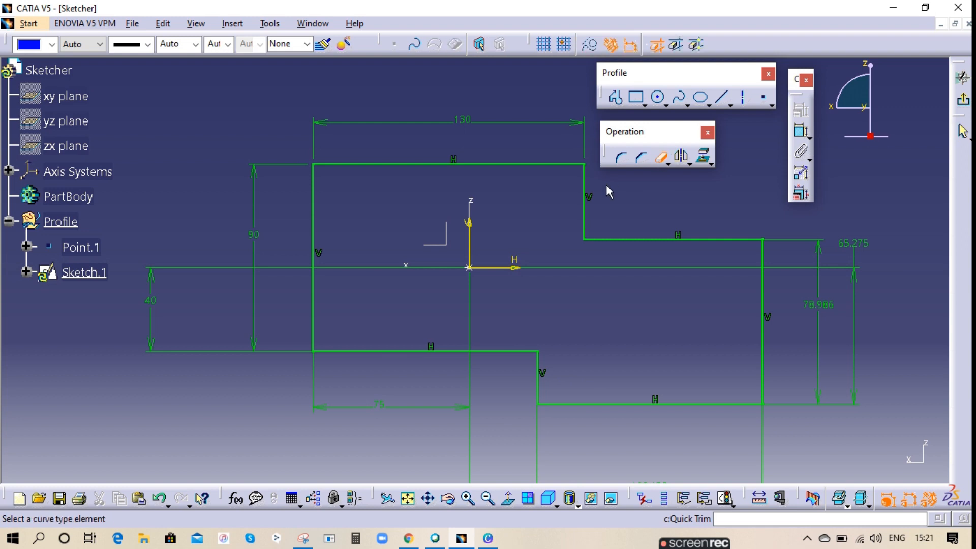
click(584, 191)
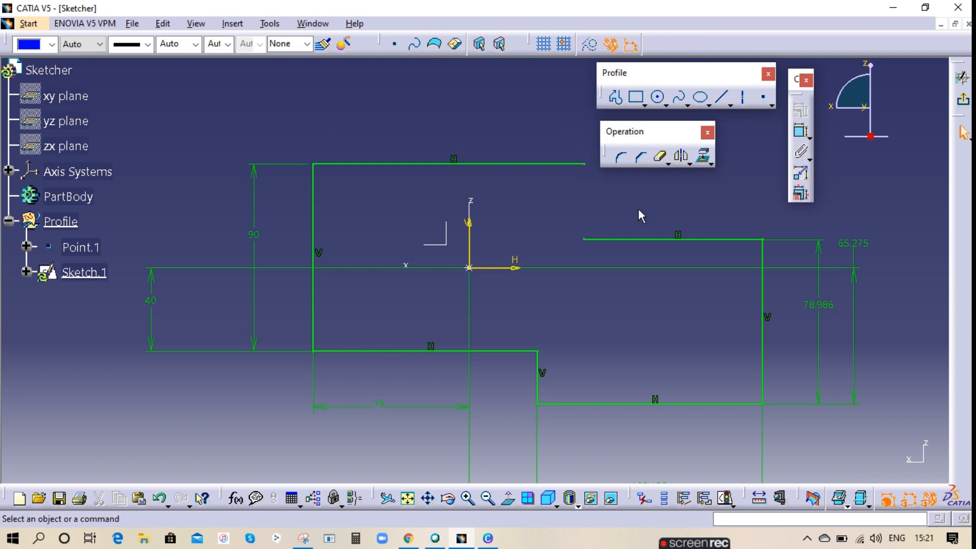
key(ctrl+z)
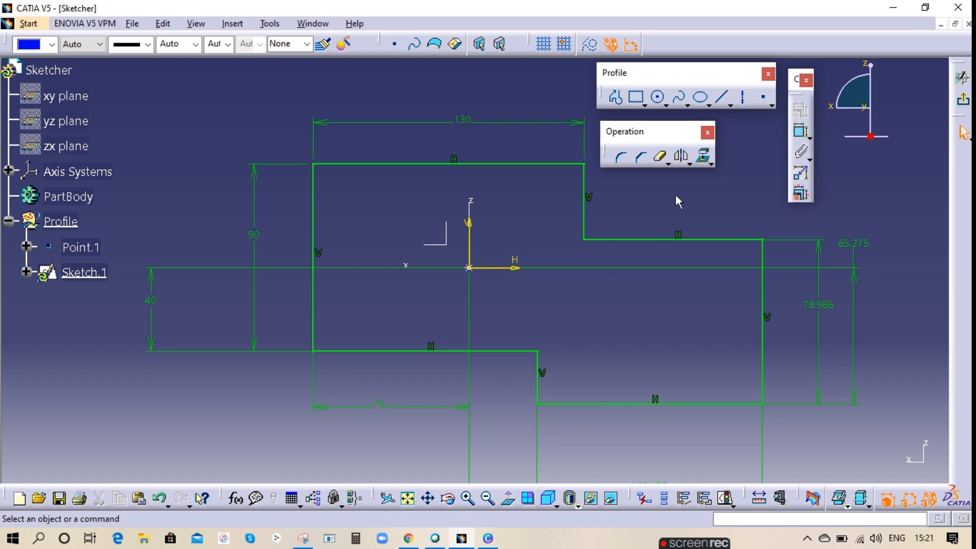
Step: Round the inner corner of the outline's upper step and set its radius to 20 mm
middle_drag(548, 277, 495, 284)
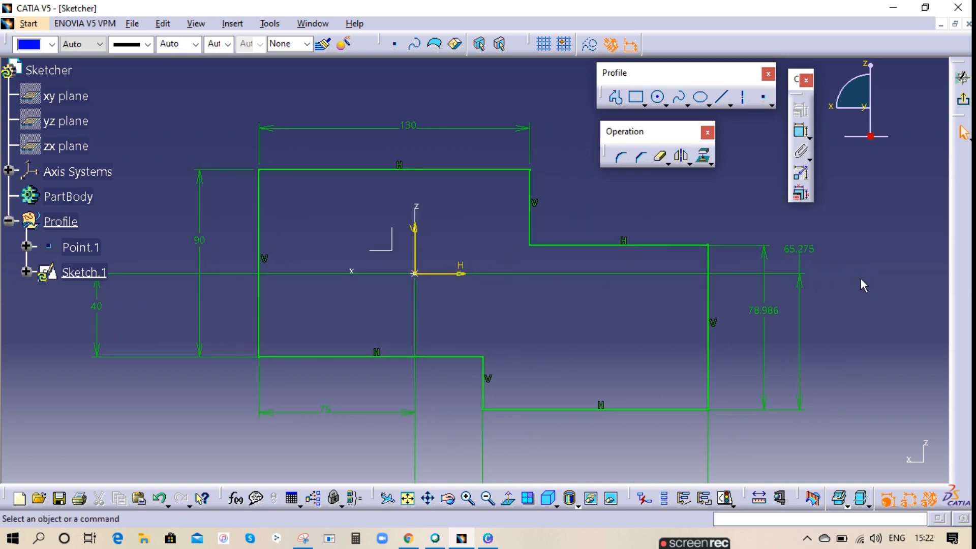
click(620, 159)
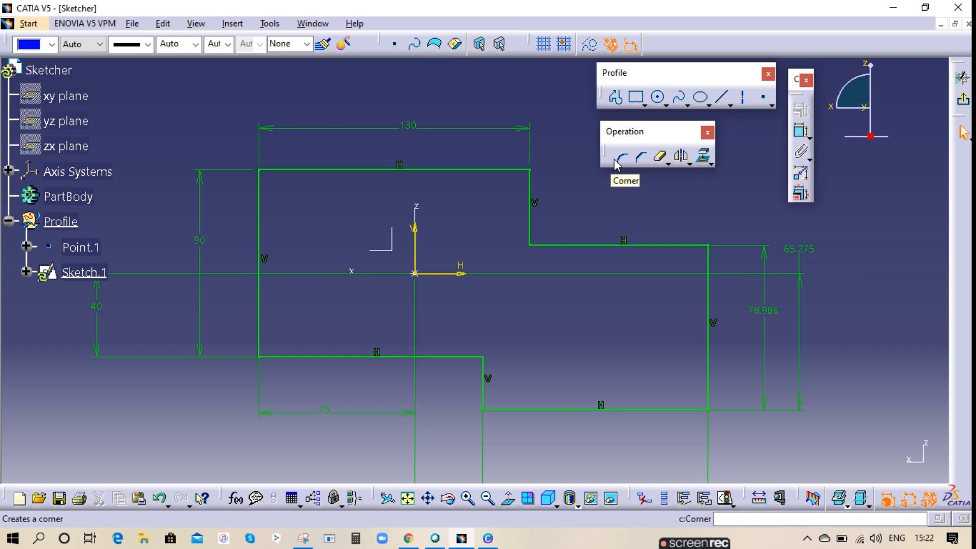
click(619, 159)
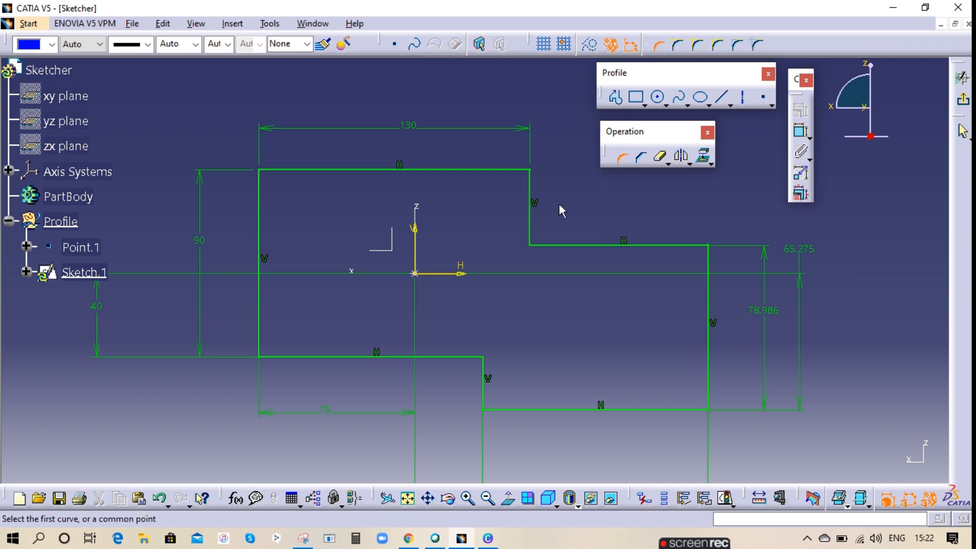
click(532, 214)
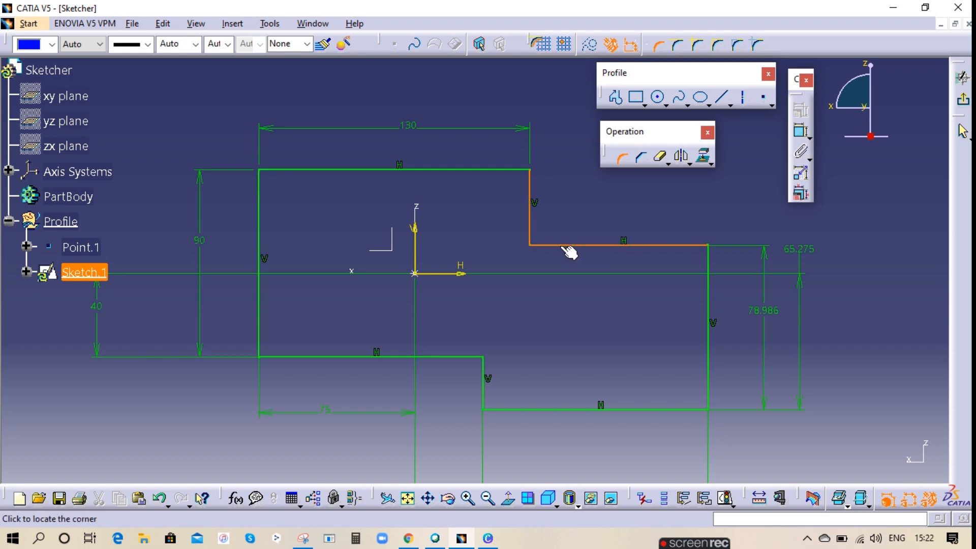
click(561, 246)
click(547, 236)
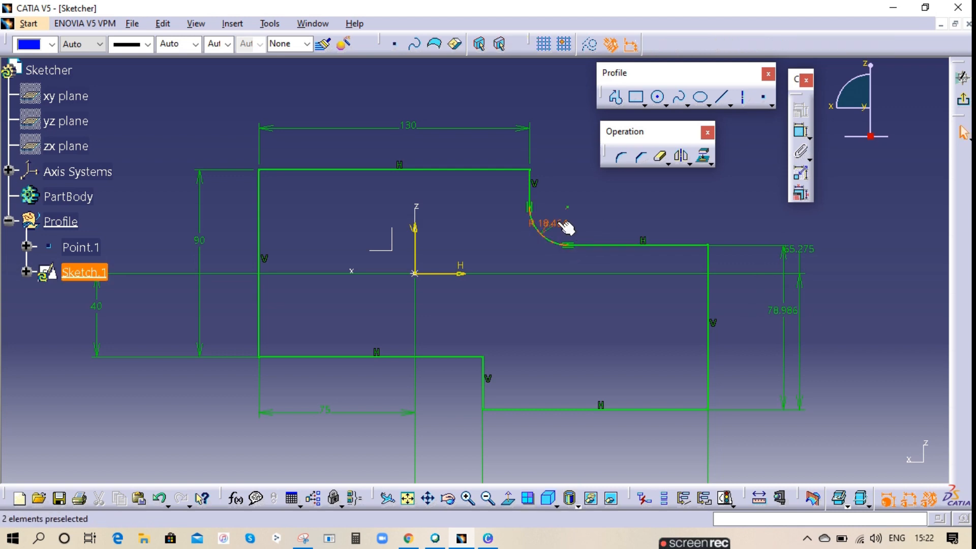
click(560, 222)
double_click(564, 223)
text(20)
key(Return)
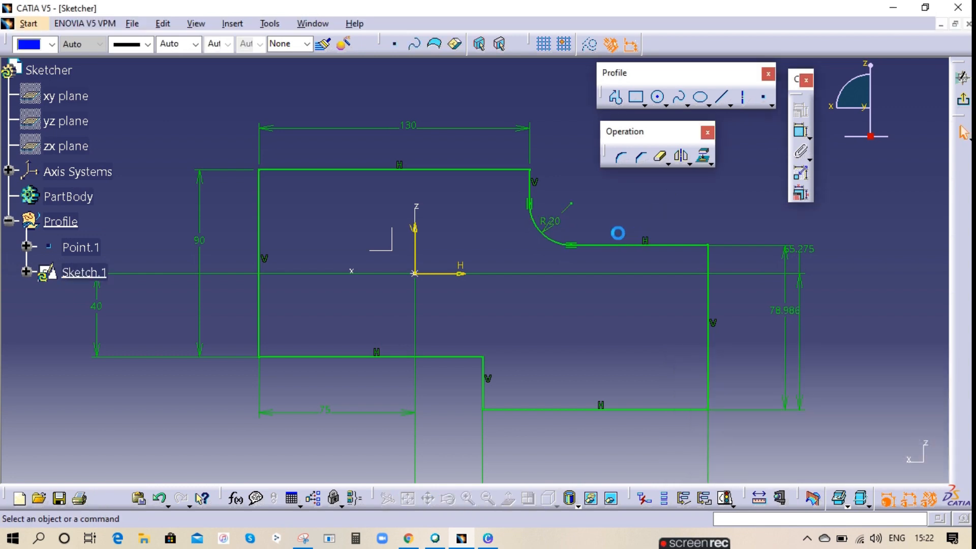
Step: Round the inner corner of the outline's lower step and set its radius to 20 mm
click(621, 157)
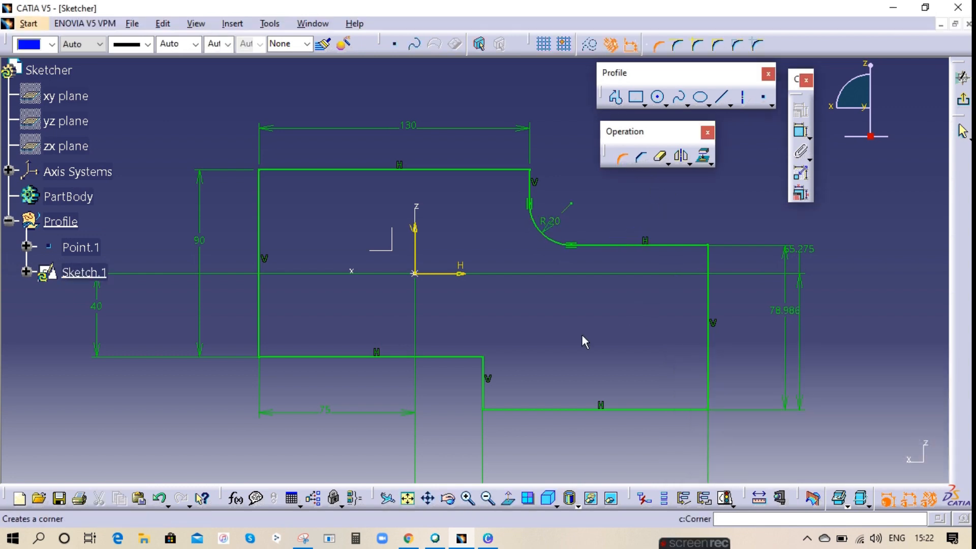
click(454, 357)
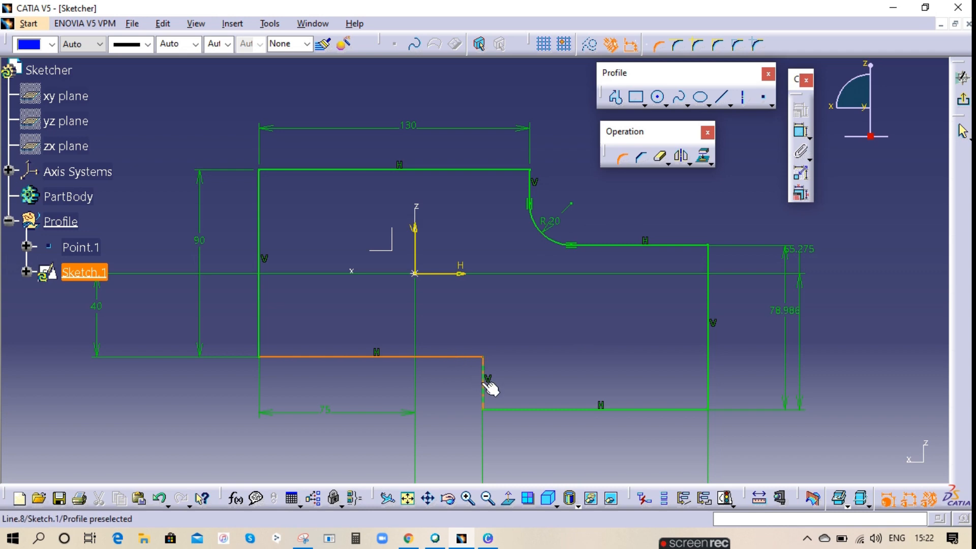
click(485, 388)
click(457, 365)
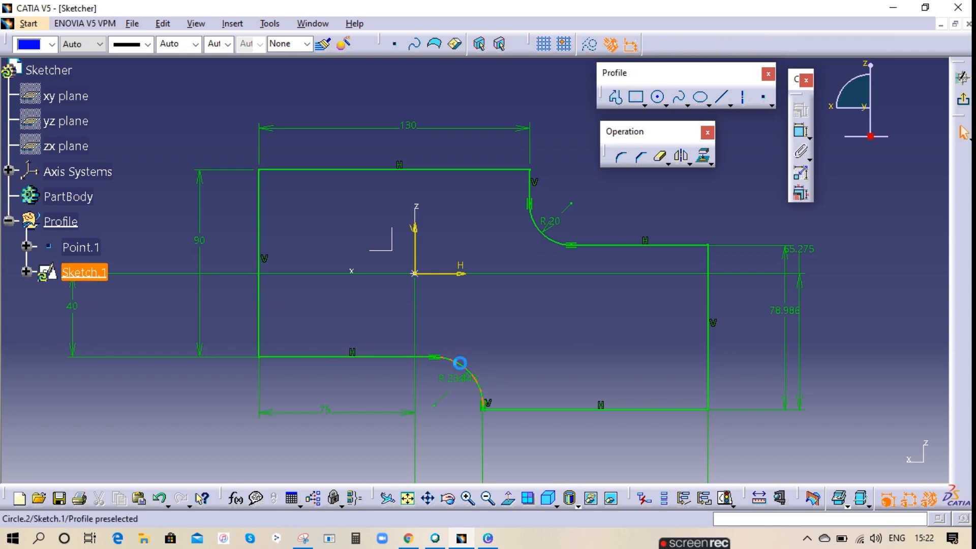
double_click(392, 389)
text(20)
key(Return)
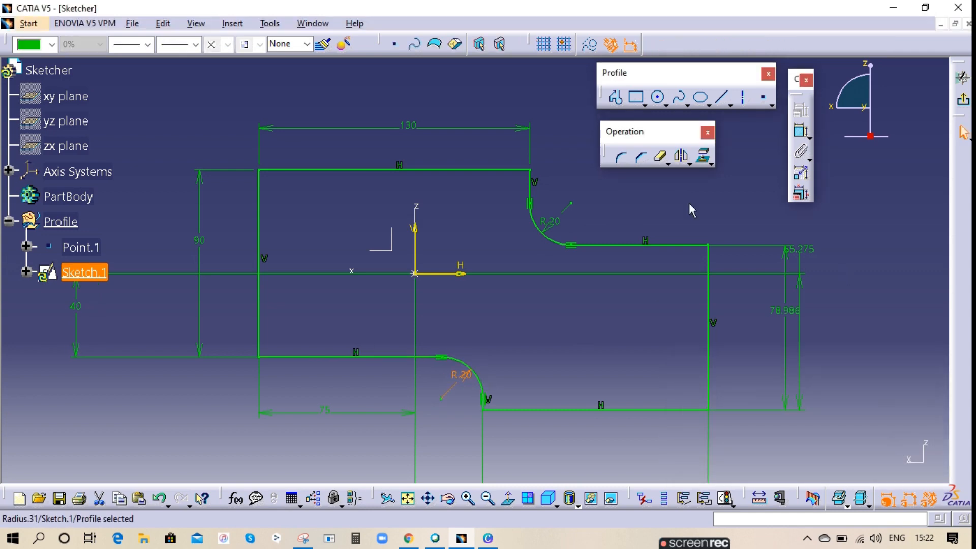
Step: Round the outline's lower-right outer corner and set its radius to 20 mm
click(621, 158)
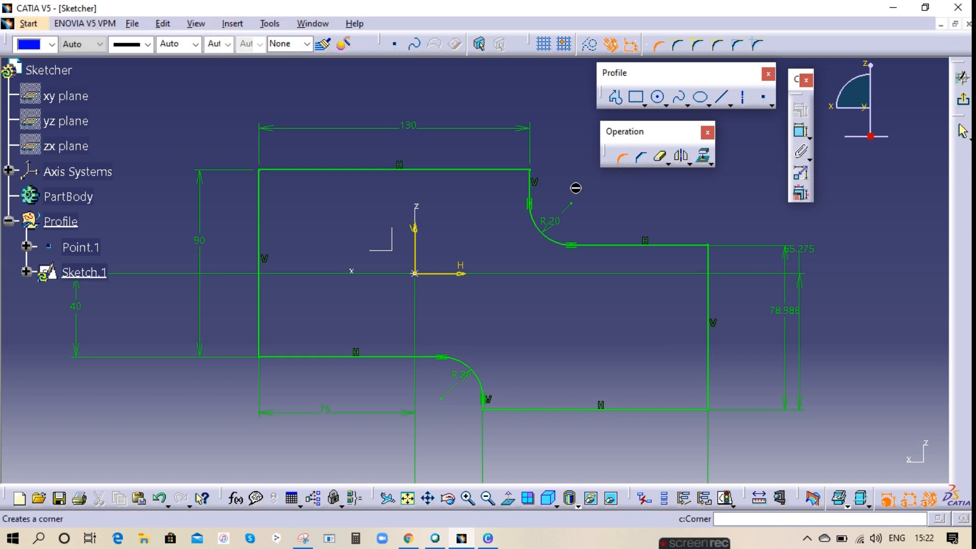
click(694, 413)
click(708, 399)
click(693, 392)
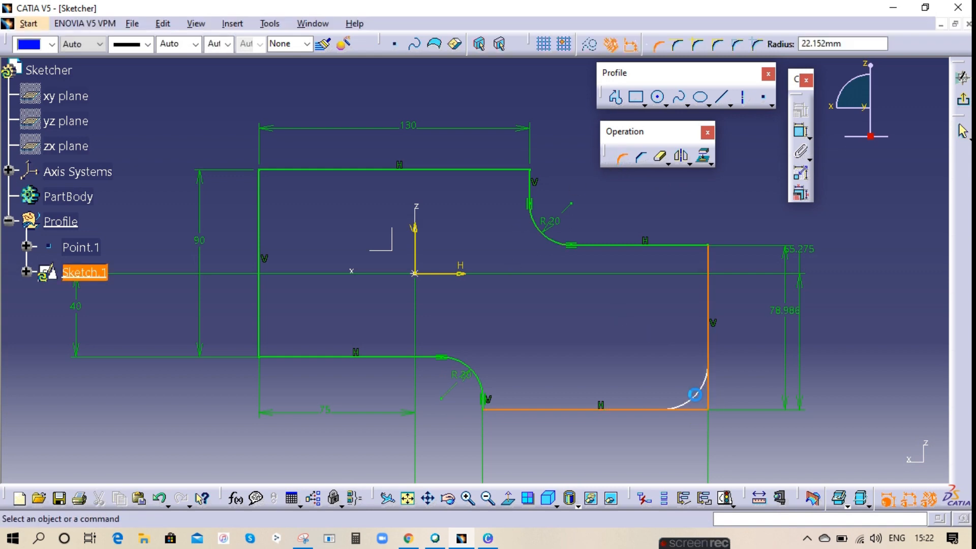
click(683, 386)
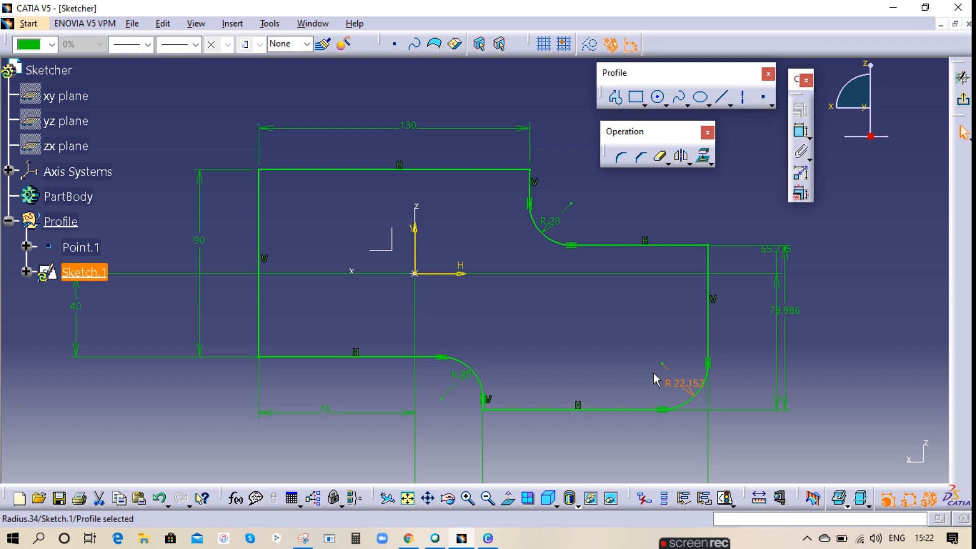
double_click(681, 389)
text(20)
key(Return)
click(573, 336)
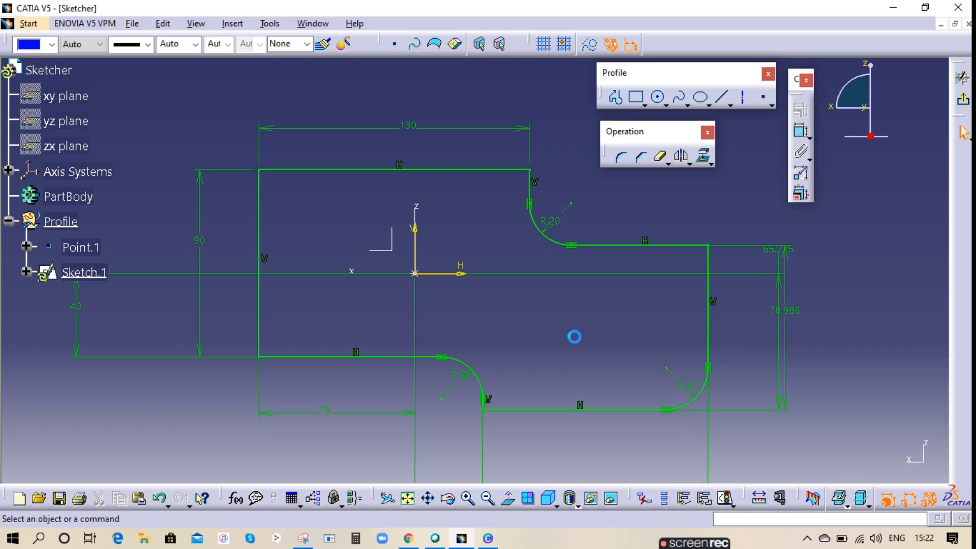
Step: Round the outer corner between the right vertical side and the shorter upper edge with a 20 mm radius
click(621, 157)
click(696, 246)
click(711, 270)
click(693, 262)
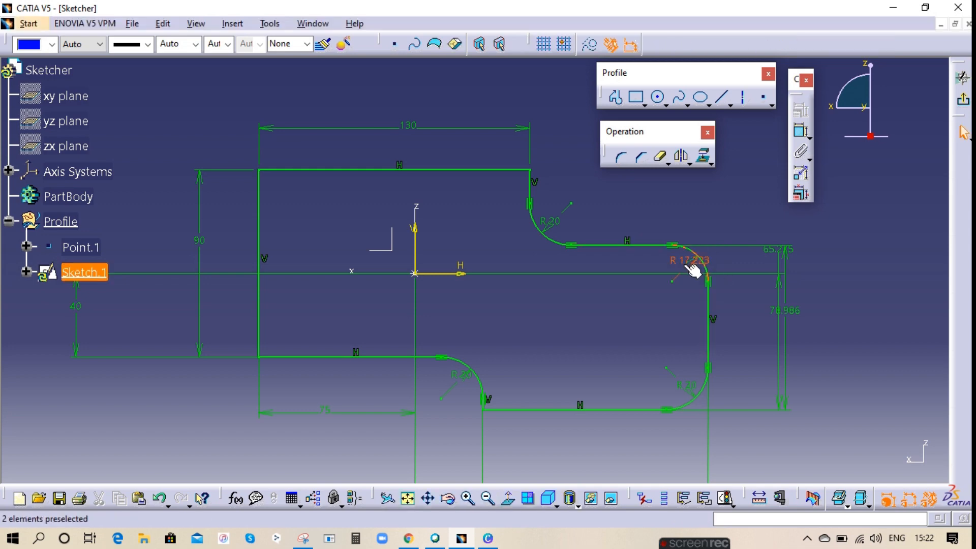
double_click(682, 260)
text(20mm)
key(Return)
click(538, 299)
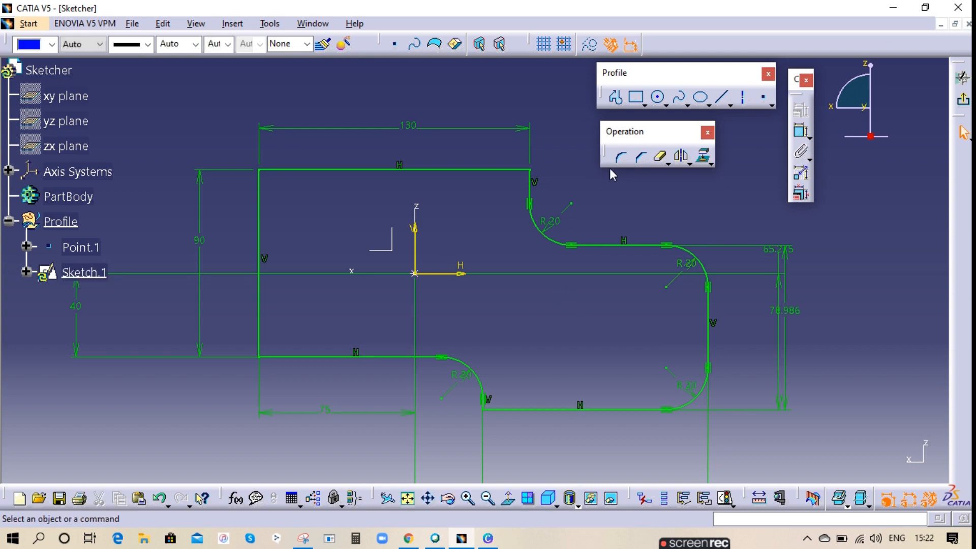
Step: Round the outline's upper-left corner and set its radius to 20 mm
click(621, 158)
click(259, 203)
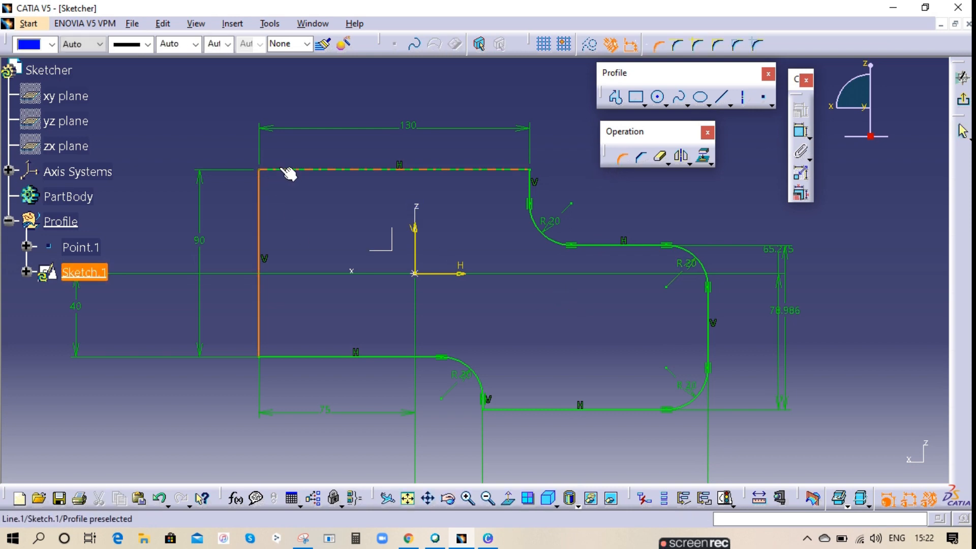
click(281, 170)
click(280, 192)
double_click(285, 196)
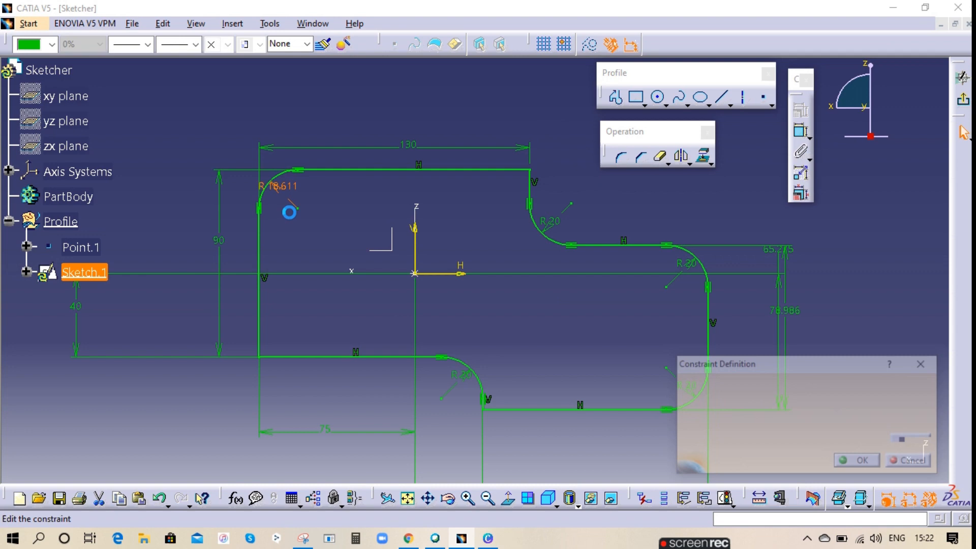
text(20)
key(Return)
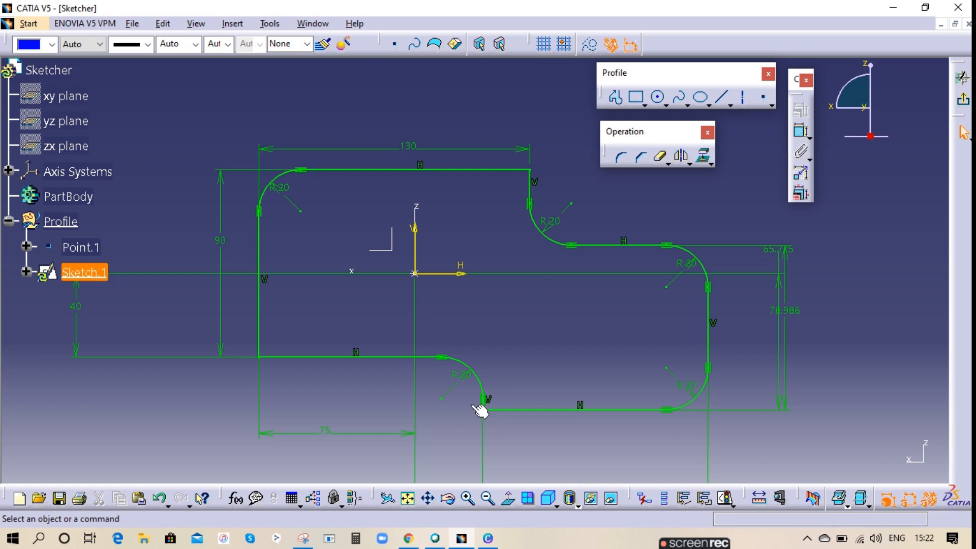
Step: Round the outer corner of the upper step, where the 130 mm edge ends, with a 20 mm radius
click(623, 159)
click(504, 169)
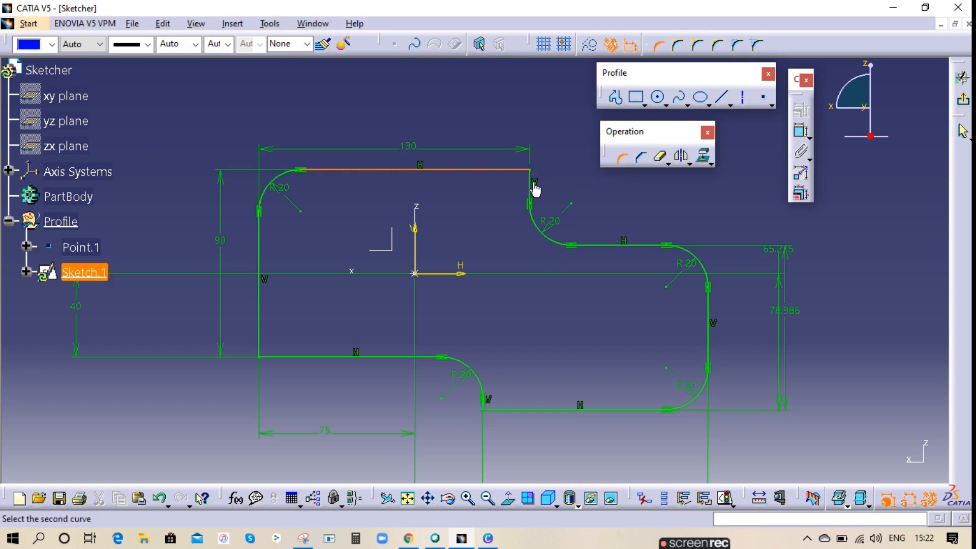
click(531, 191)
click(523, 189)
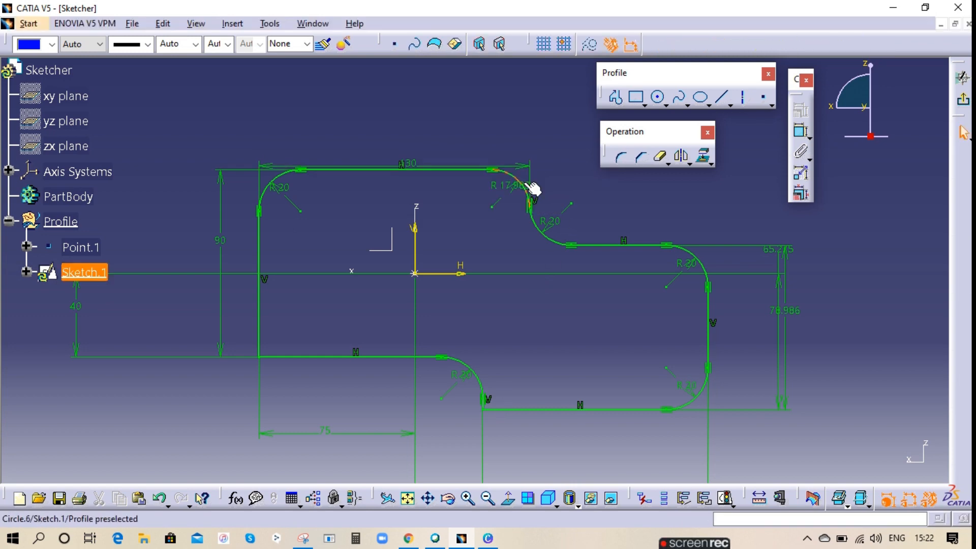
double_click(518, 191)
text(20)
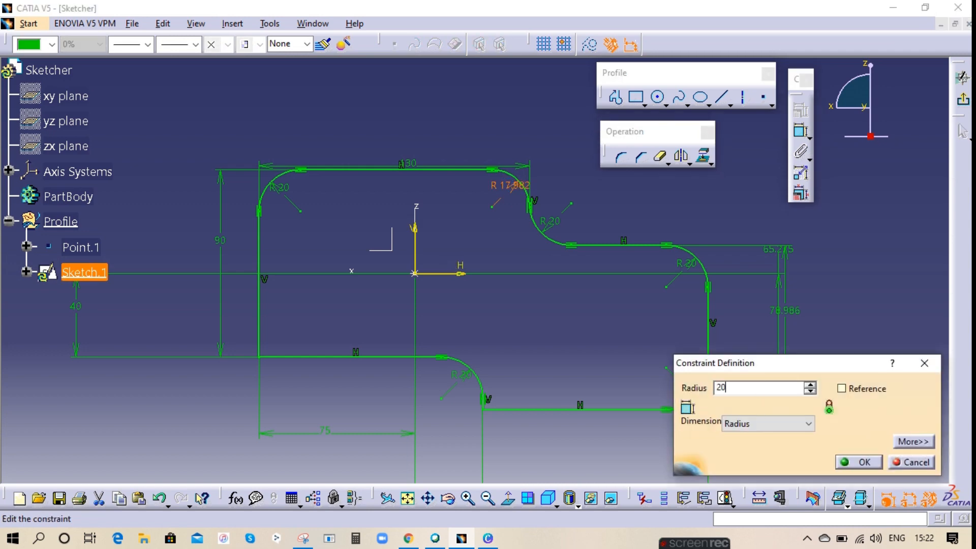
key(Return)
Step: Set the radii of both arcs at the upper step to 15 mm
middle_drag(482, 241, 447, 204)
middle_drag(556, 259, 530, 276)
double_click(472, 201)
text(15)
key(Return)
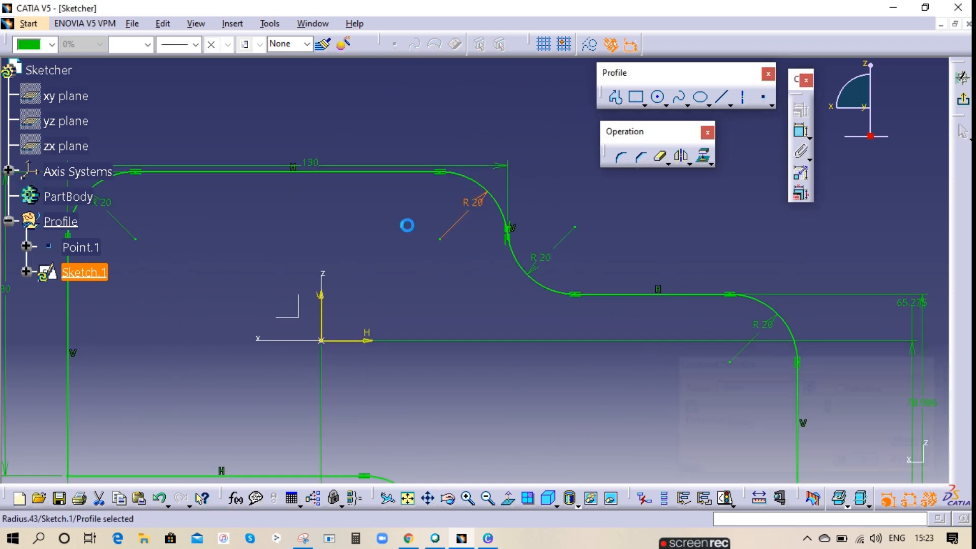
double_click(545, 259)
text(15)
key(Return)
Step: Round the outer corner of the lower step and set its radius to 15 mm
mouse_move(589, 190)
middle_down()
mouse_move(562, 277)
mouse_move(576, 175)
mouse_move(541, 365)
mouse_move(508, 366)
mouse_move(542, 308)
middle_up()
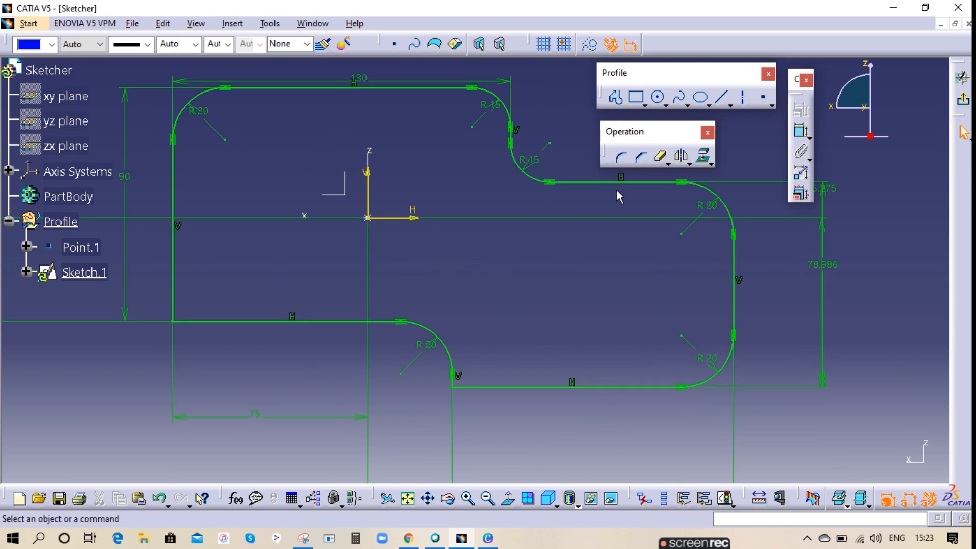
click(621, 157)
click(474, 392)
middle_drag(474, 392, 514, 359)
click(498, 449)
click(510, 460)
double_click(515, 449)
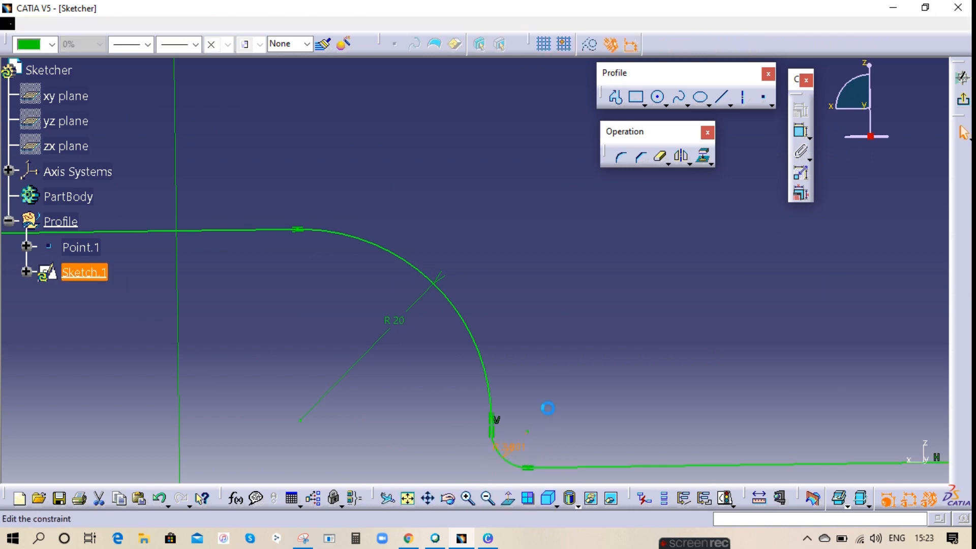
text(15)
key(Return)
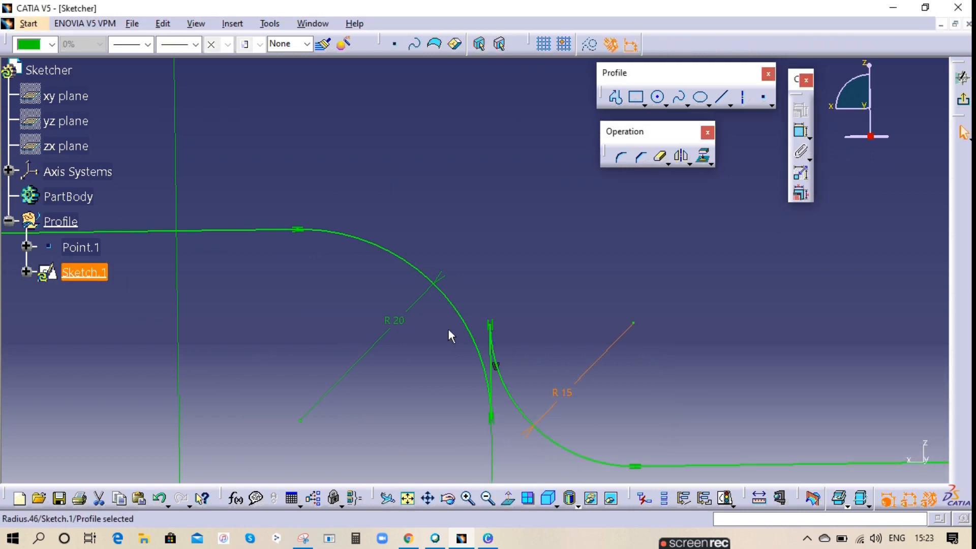
Step: Set the radius of the lower step's inner corner arc to 15 mm
double_click(395, 321)
text(15)
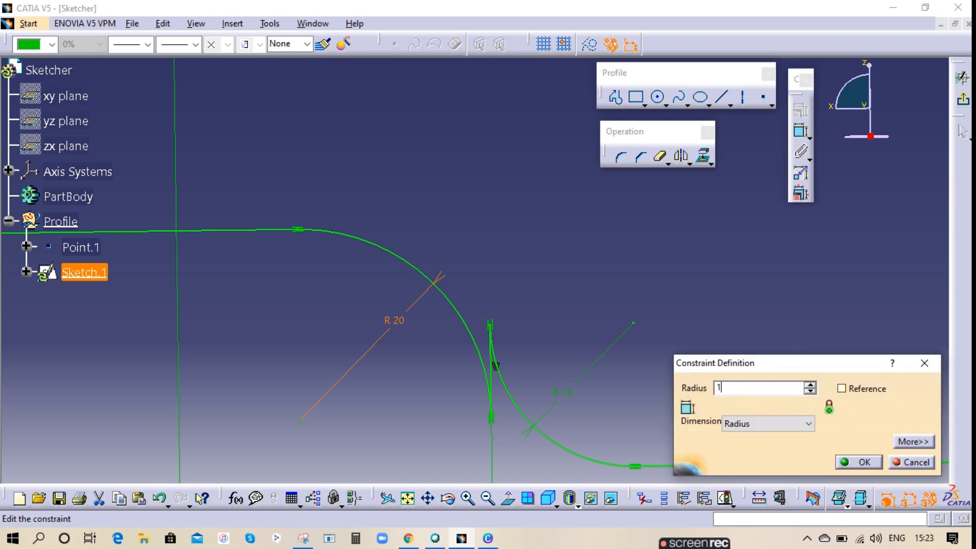
key(Return)
Step: Set the radii of both arcs at the lower step to 10 mm
click(491, 237)
ctrl+middle_drag(492, 236, 519, 280)
middle_drag(553, 350, 547, 321)
click(506, 381)
double_click(424, 263)
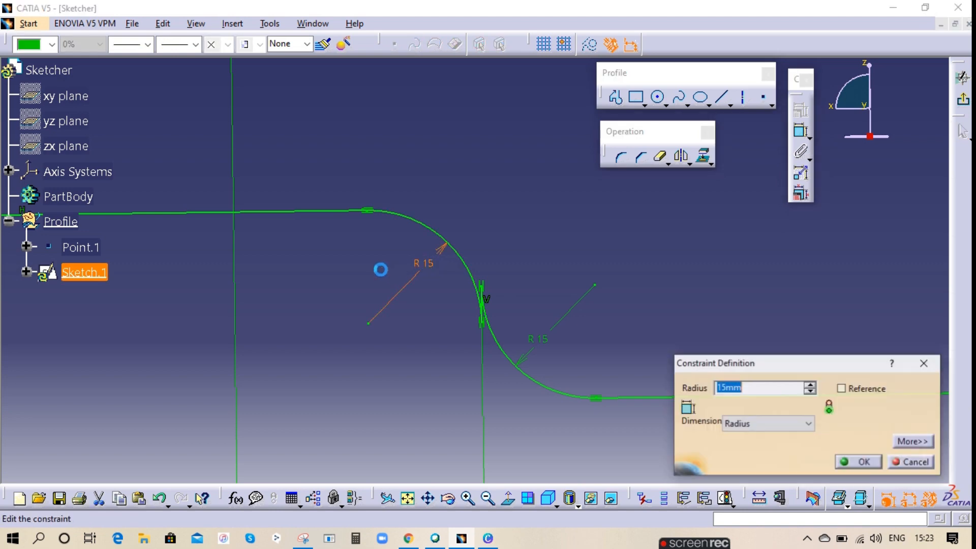
text(10)
key(Return)
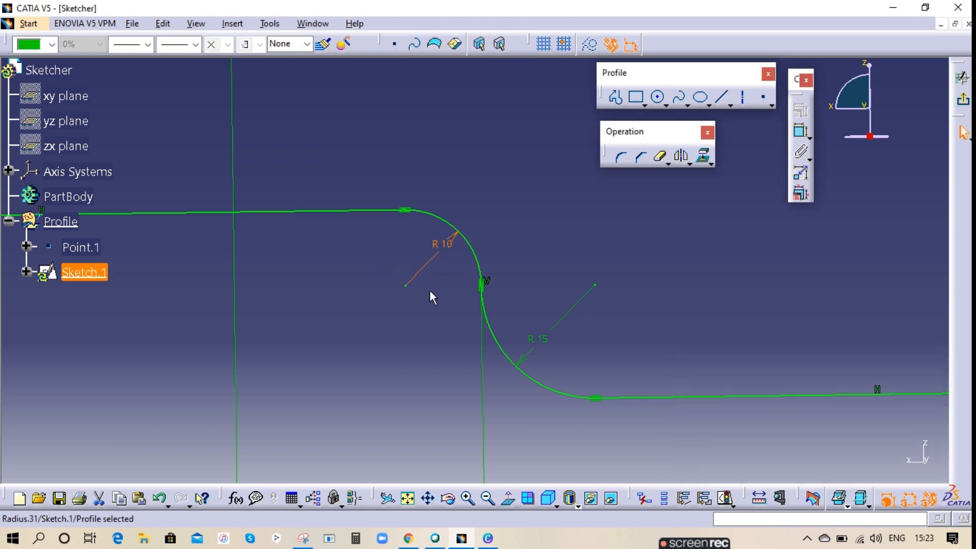
double_click(543, 340)
text(10)
key(Return)
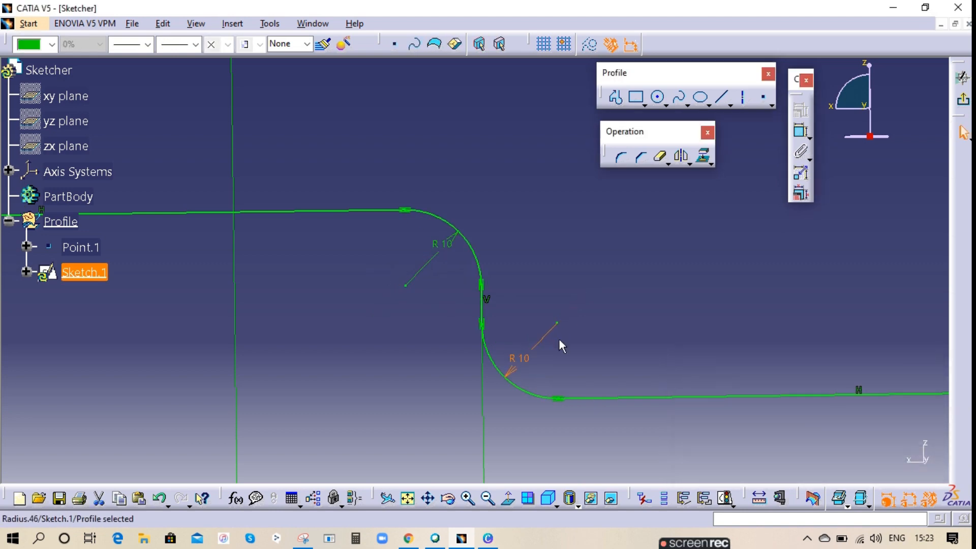
Step: Restore the view normal to the sketch plane and move the 130 mm width dimension farther above the outline's upper edge
click(560, 316)
mouse_move(560, 305)
middle_down()
mouse_move(561, 355)
mouse_move(519, 411)
mouse_move(517, 397)
middle_up()
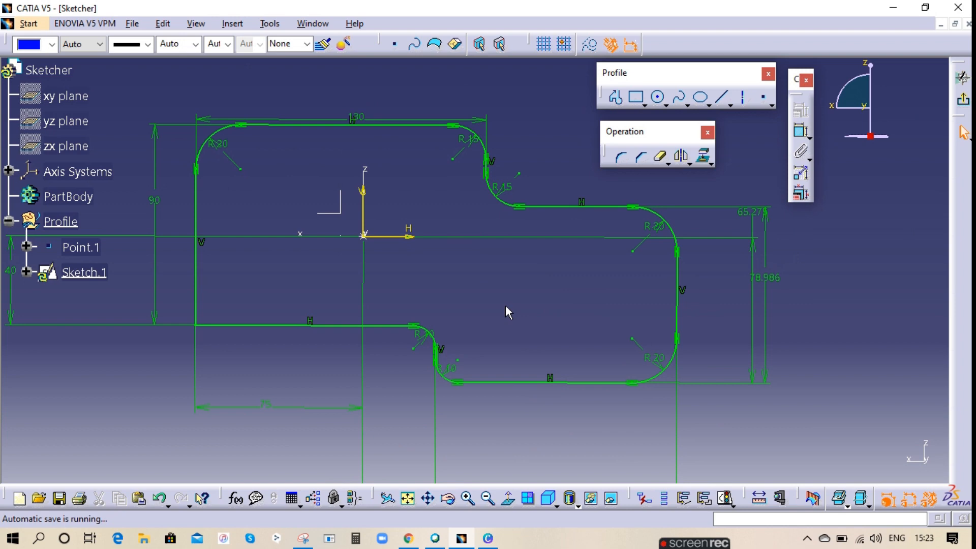
middle_drag(425, 274, 433, 296)
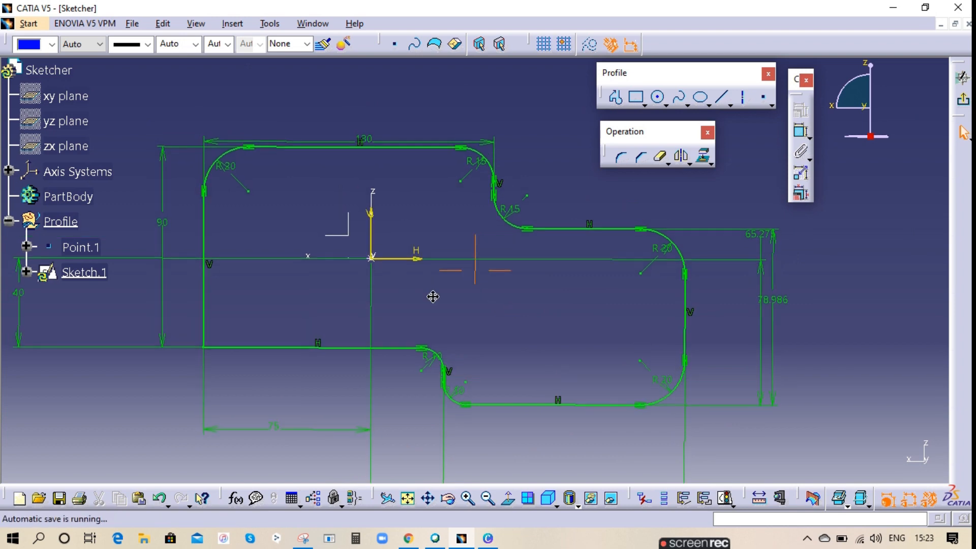
click(508, 500)
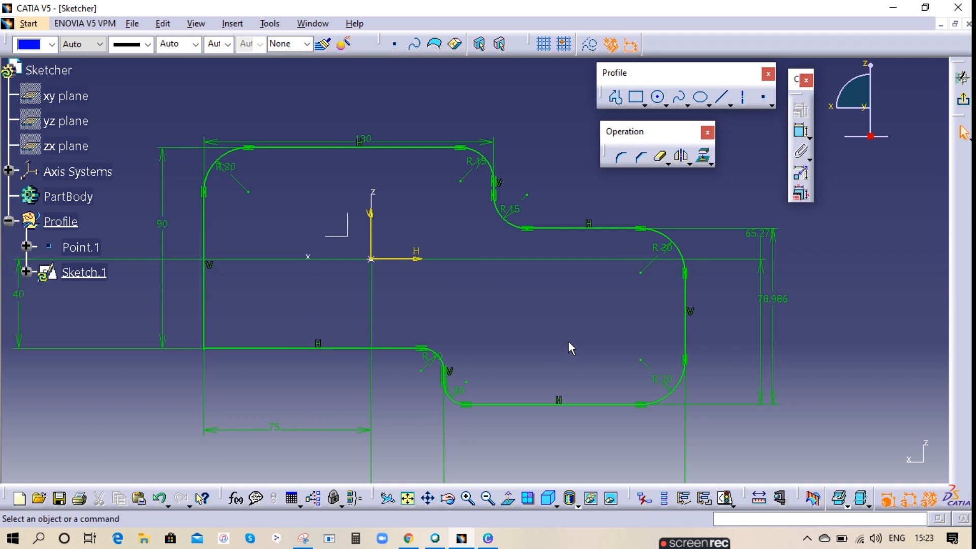
mouse_move(476, 144)
mouse_down()
mouse_move(490, 148)
mouse_move(484, 102)
mouse_up()
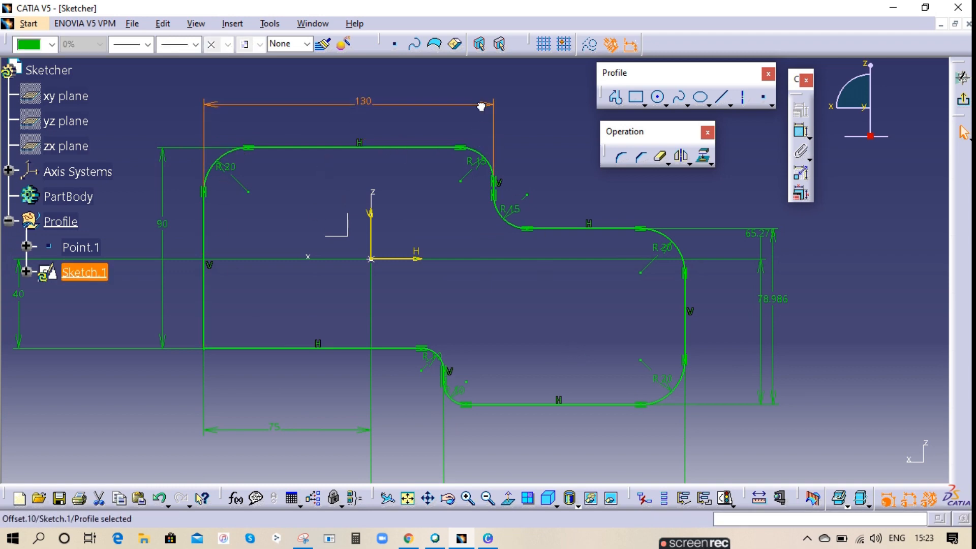
Step: Check the sketch solving status of the rounded, dimensioned outline
click(725, 499)
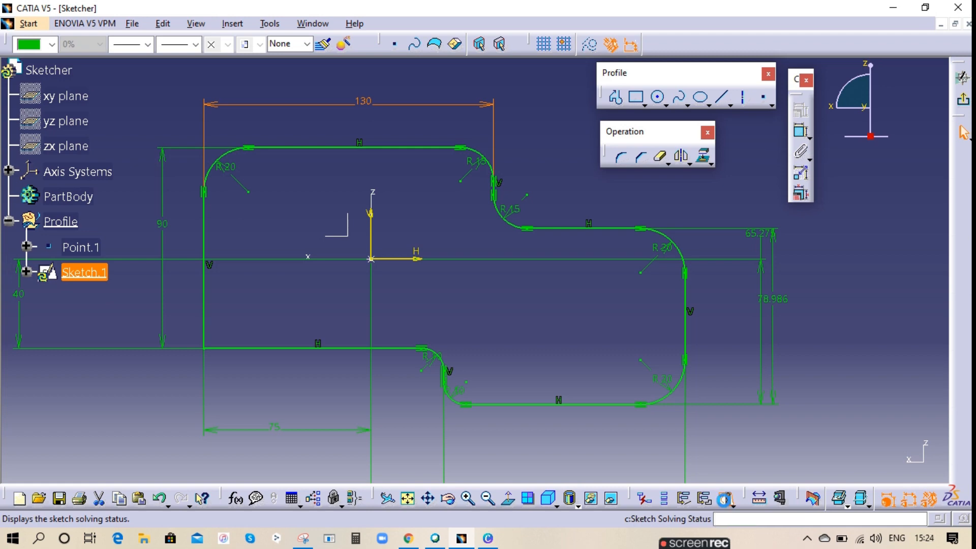
drag(856, 438, 692, 437)
click(692, 437)
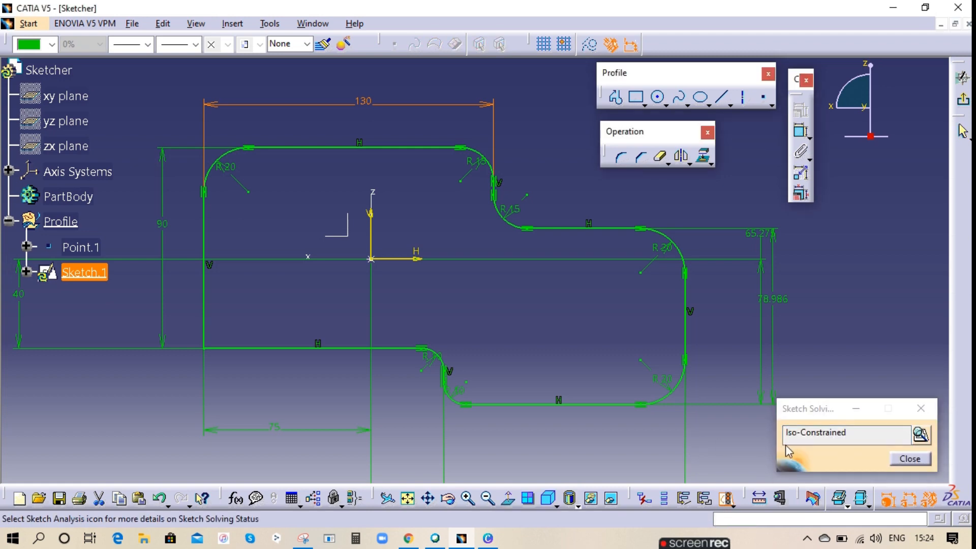
drag(871, 437, 771, 437)
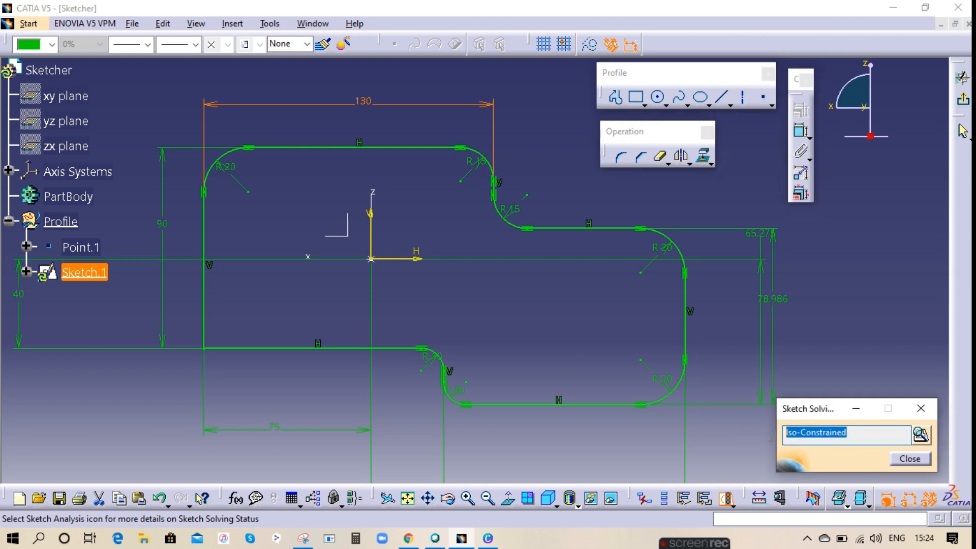
click(746, 432)
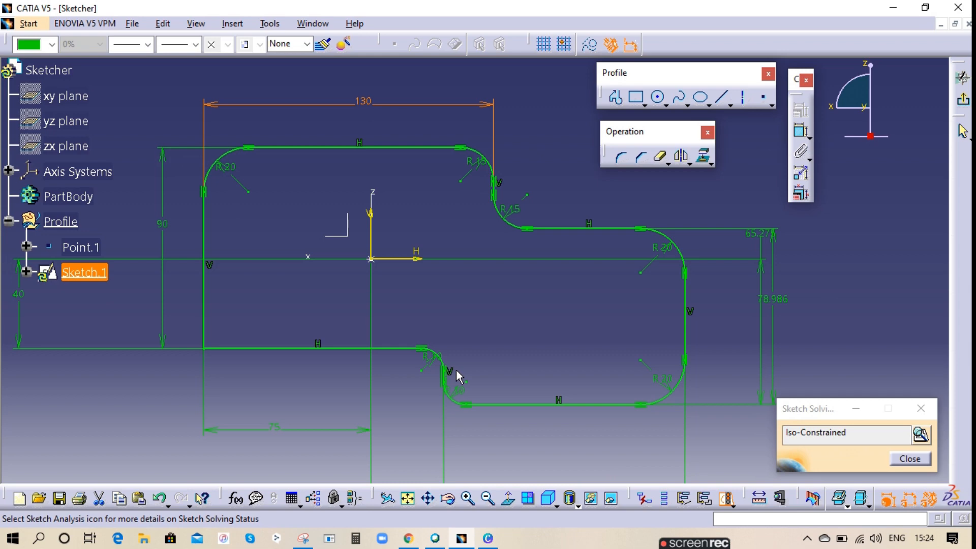
Step: Open Sketch Analysis, examine the implicit profile in the geometry check, and close the analysis
click(921, 435)
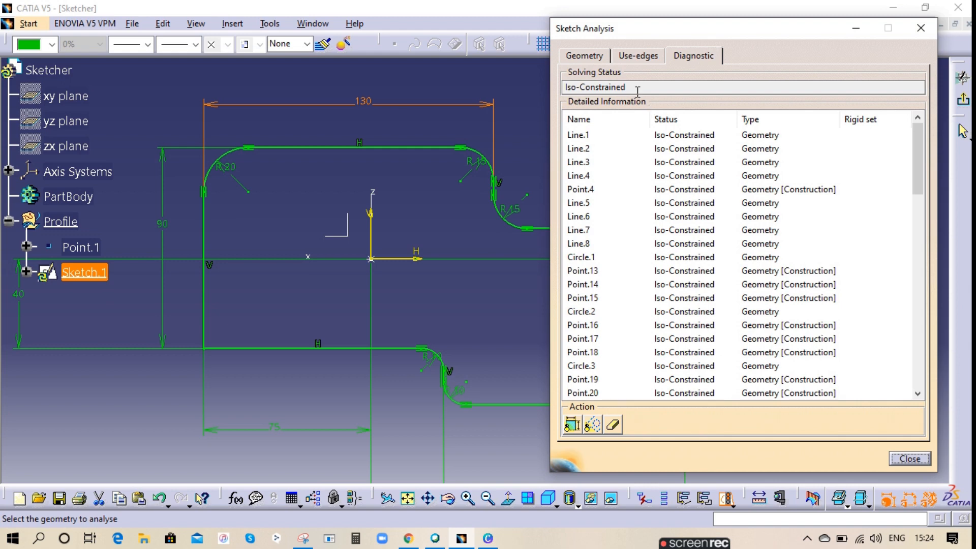
click(590, 60)
click(605, 135)
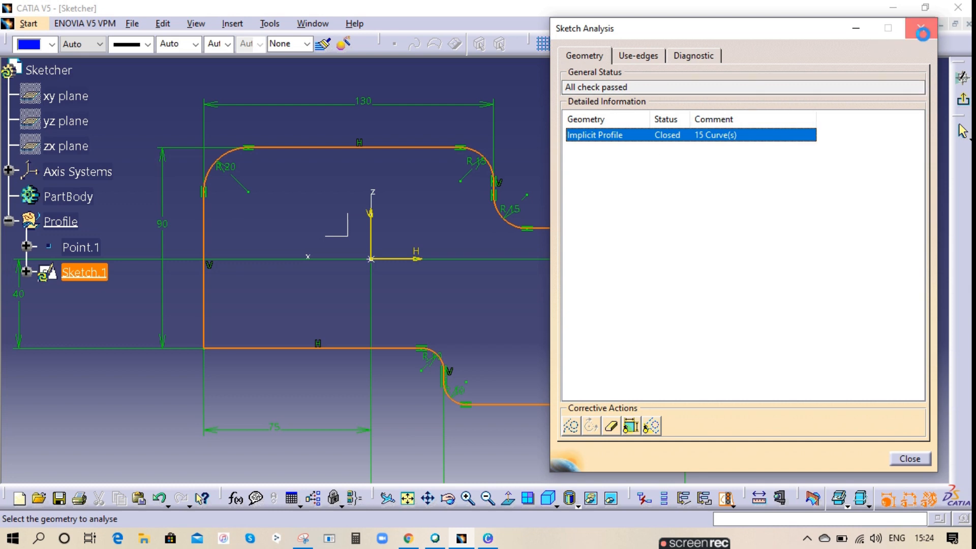
click(921, 28)
Step: Delete the short vertical line joining the two 15 mm arcs at the outline's upper step
mouse_move(508, 223)
middle_down()
mouse_move(549, 222)
mouse_move(559, 148)
middle_up()
click(555, 292)
right_click(551, 284)
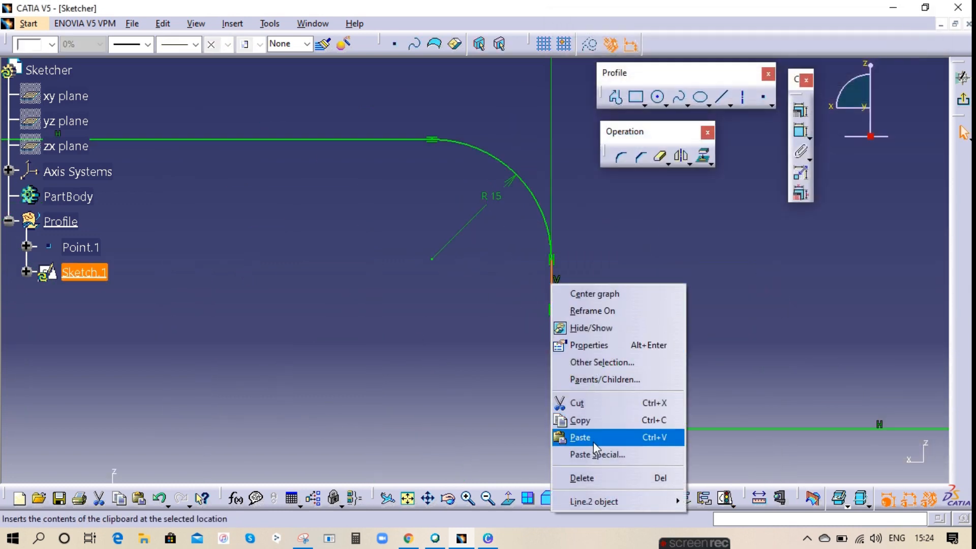
click(582, 478)
mouse_move(631, 222)
middle_down()
mouse_move(569, 343)
mouse_move(547, 211)
middle_up()
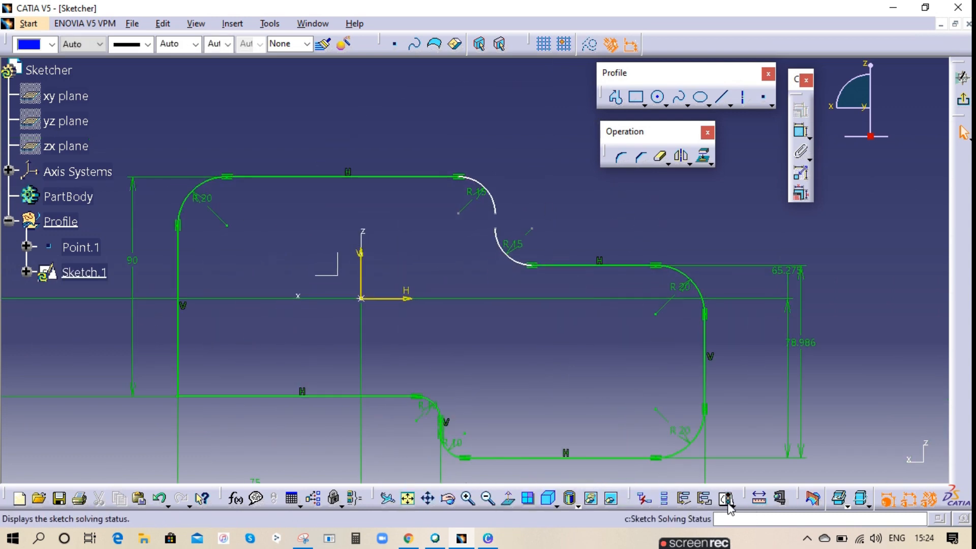
Step: Check the solving status with the vertical line missing and inspect the implicit profile in Sketch Analysis
click(727, 500)
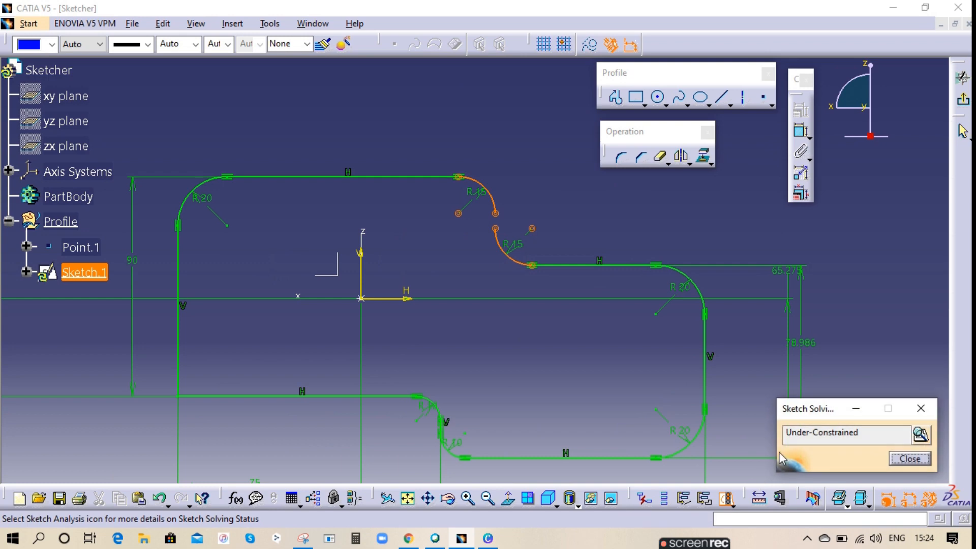
drag(865, 432, 786, 435)
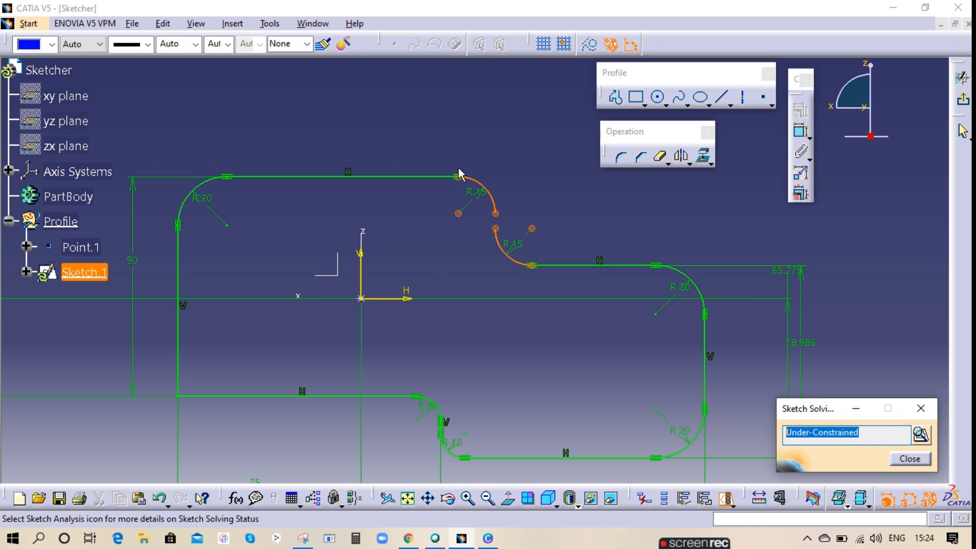
click(920, 434)
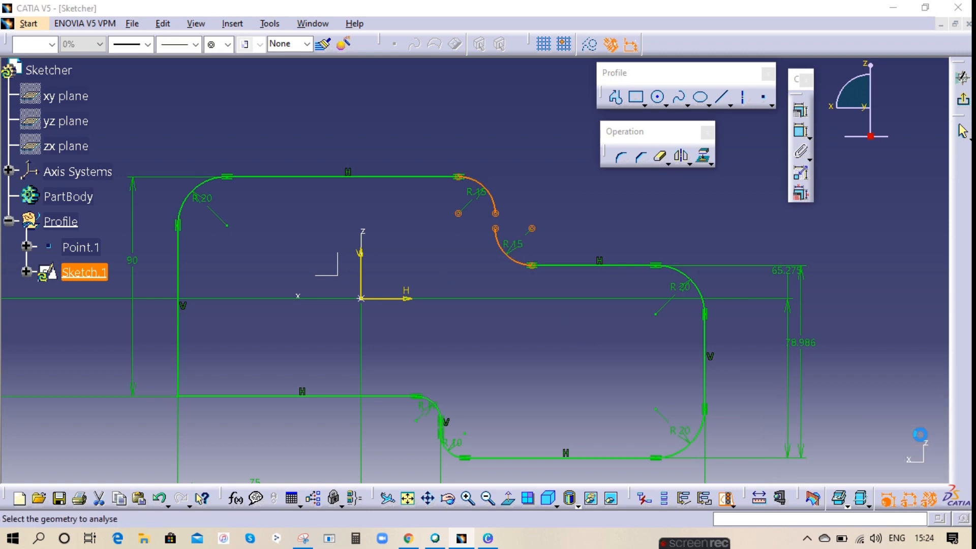
click(591, 60)
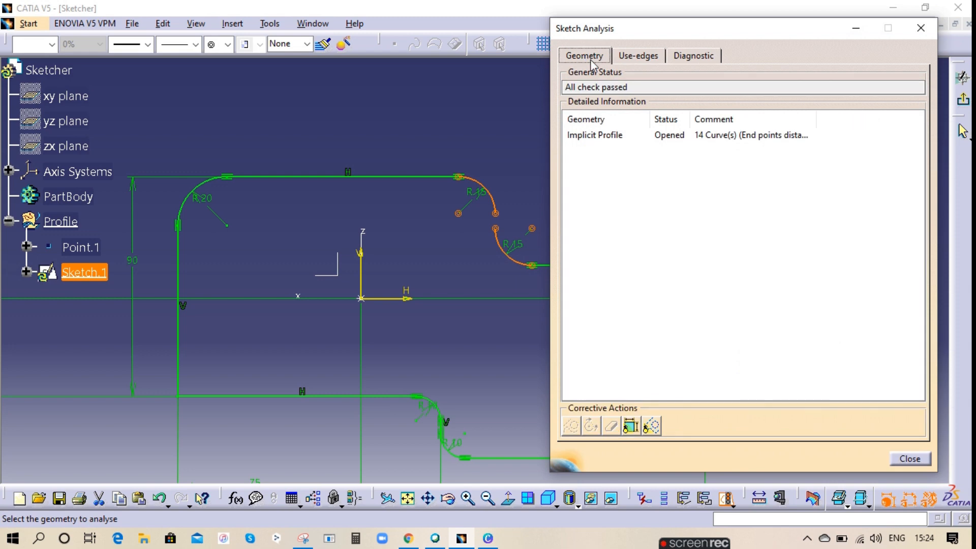
click(670, 136)
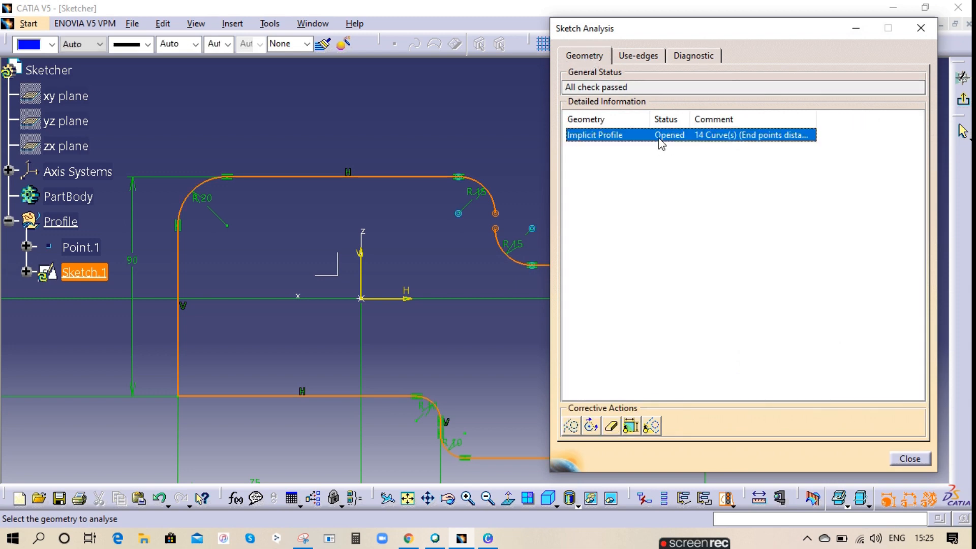
Step: Center the graph on the implicit profile and examine the gap between the upper step's two 15 mm arcs
mouse_move(483, 319)
middle_down()
mouse_move(401, 360)
mouse_move(422, 239)
middle_up()
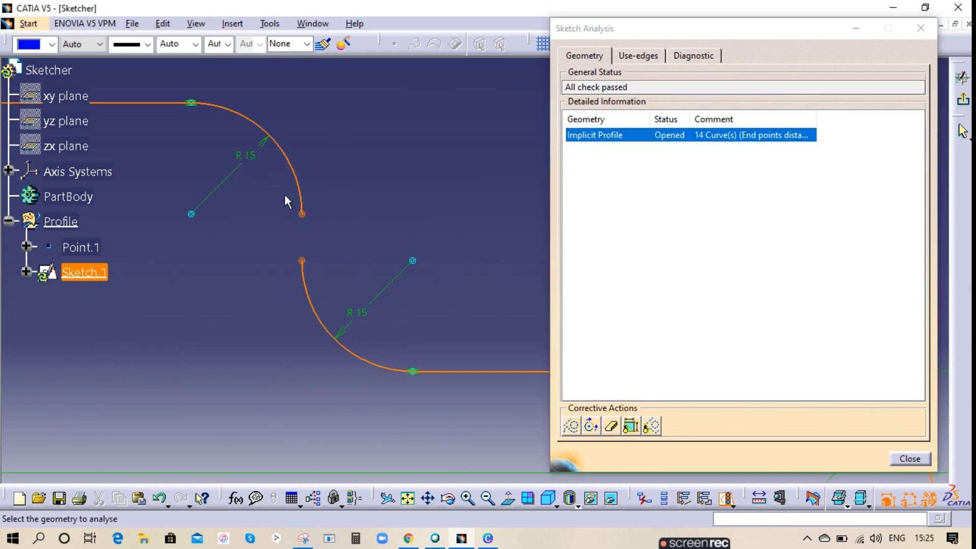
right_click(608, 144)
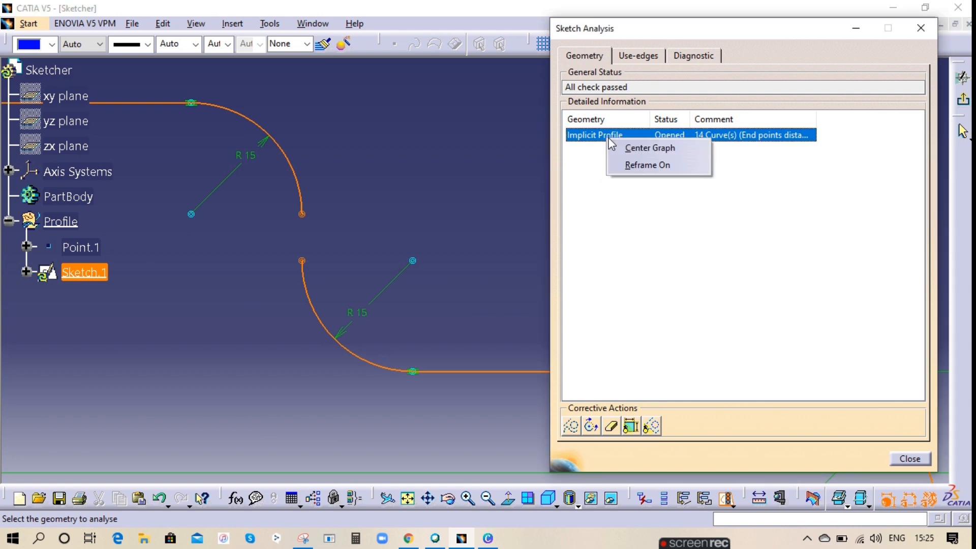
click(646, 146)
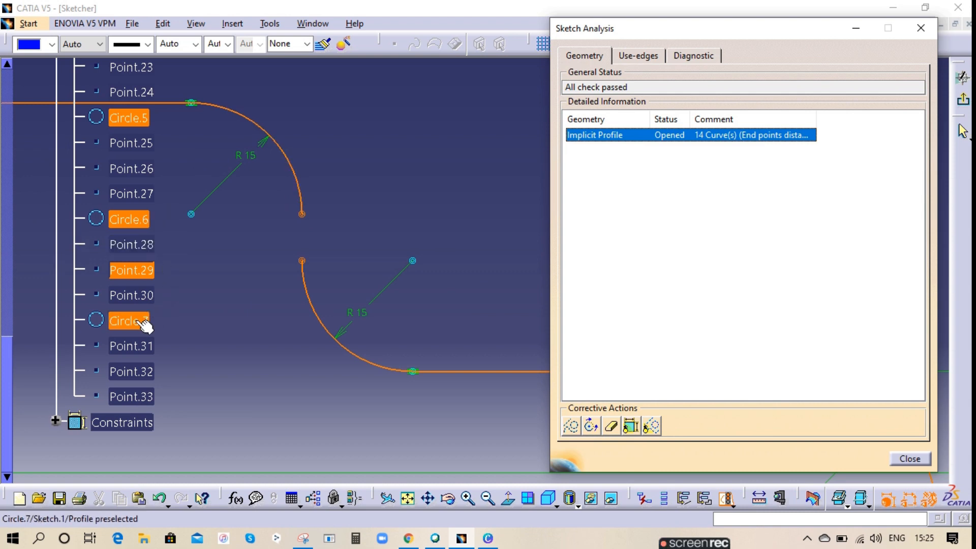
ctrl+middle_drag(272, 320, 326, 450)
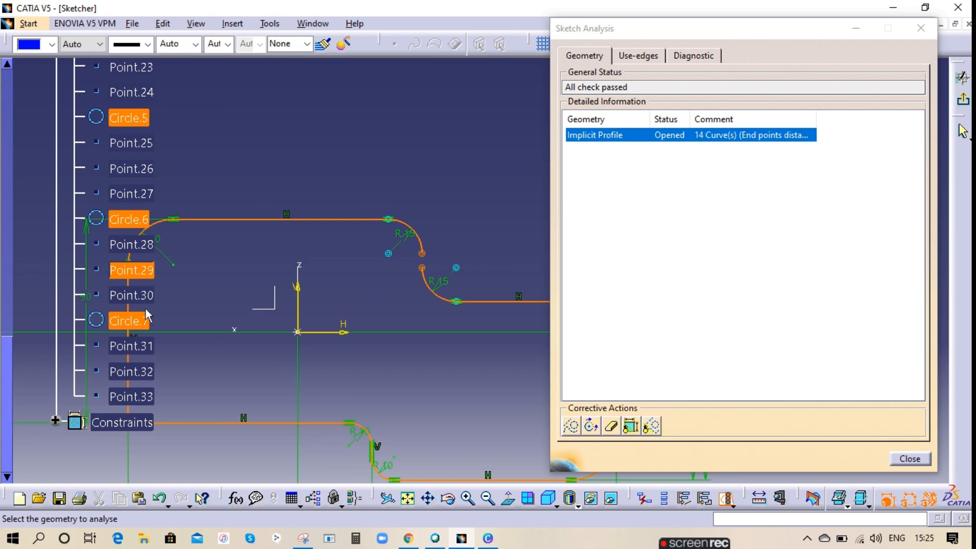
middle_drag(422, 421, 372, 382)
click(904, 456)
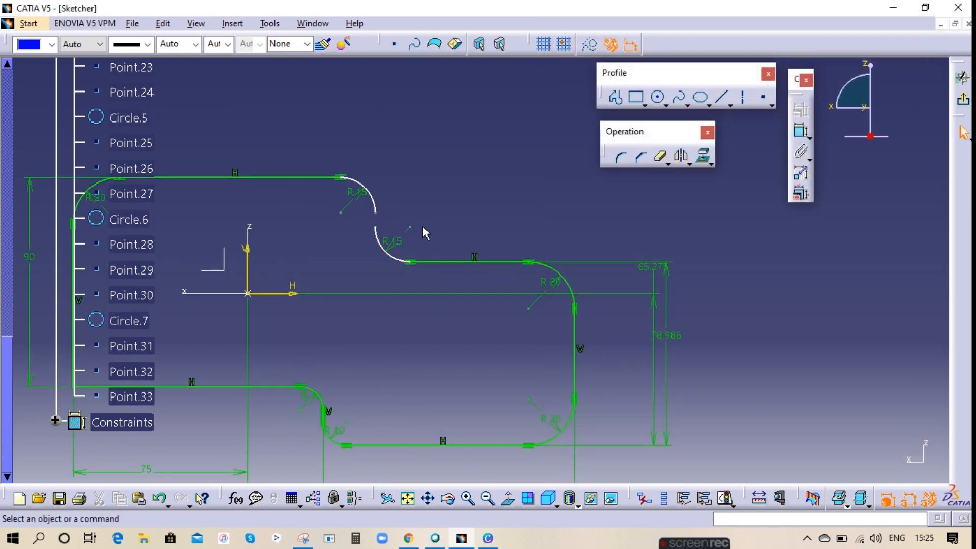
mouse_move(453, 240)
middle_down()
mouse_move(505, 288)
mouse_move(505, 252)
middle_up()
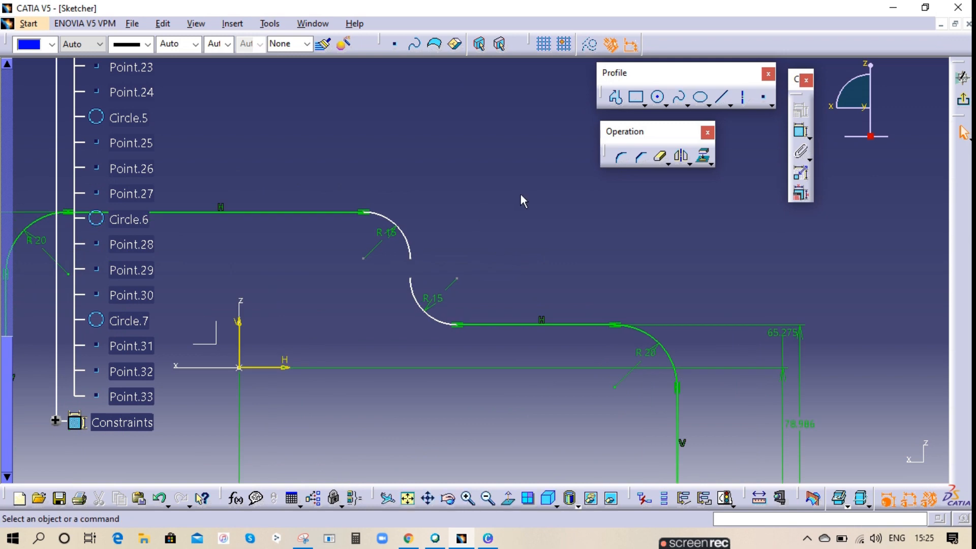
Step: Undo the deletion of the upper step's vertical line and recheck the sketch solving status
key(ctrl+z)
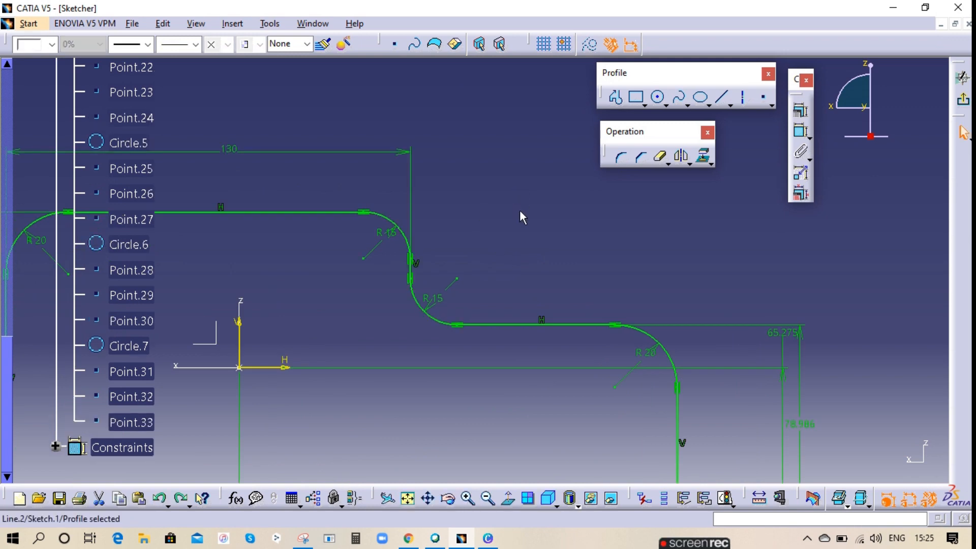
click(587, 236)
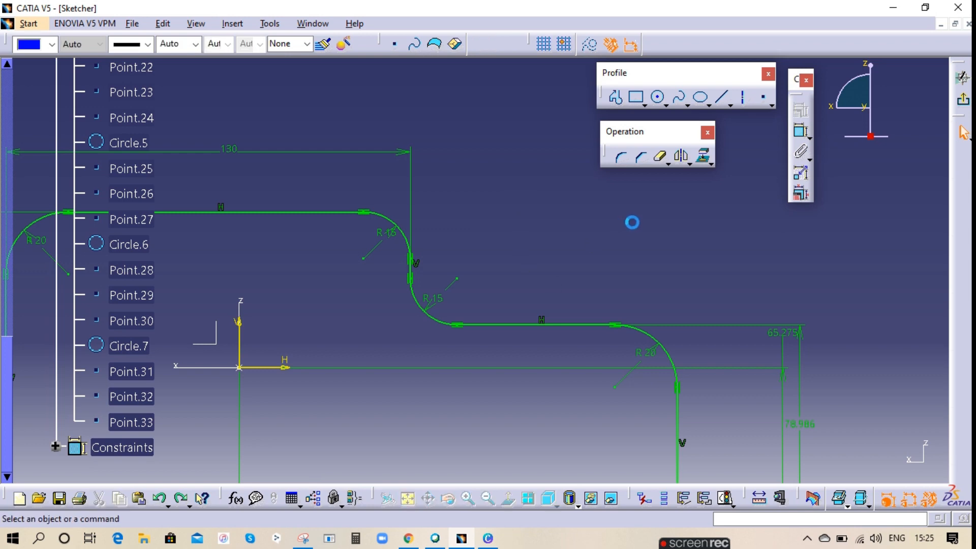
click(726, 499)
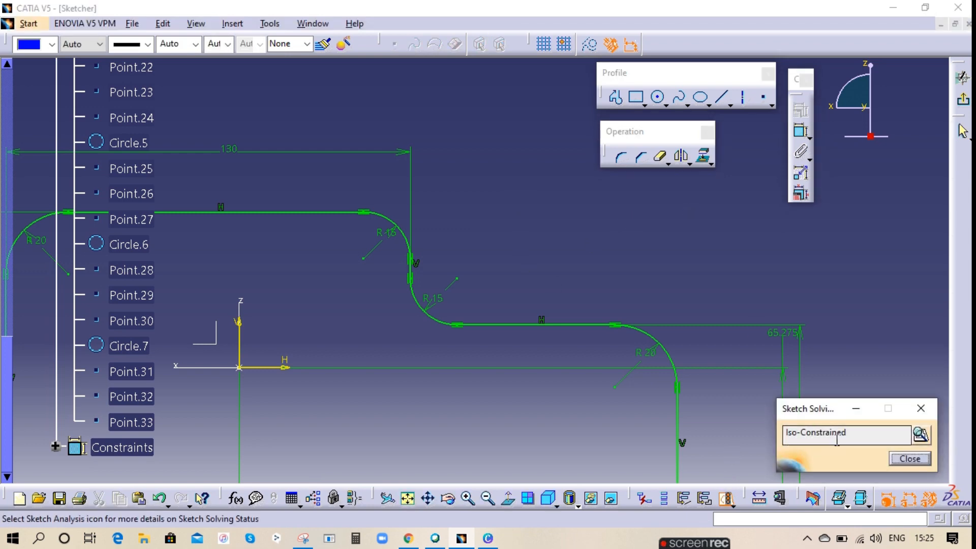
mouse_move(594, 369)
middle_down()
mouse_move(547, 399)
mouse_move(526, 360)
mouse_move(609, 361)
middle_up()
Step: Run Sketch Analysis on the restored outline, examine its implicit profile's geometry status, and close the analysis
click(920, 434)
click(584, 56)
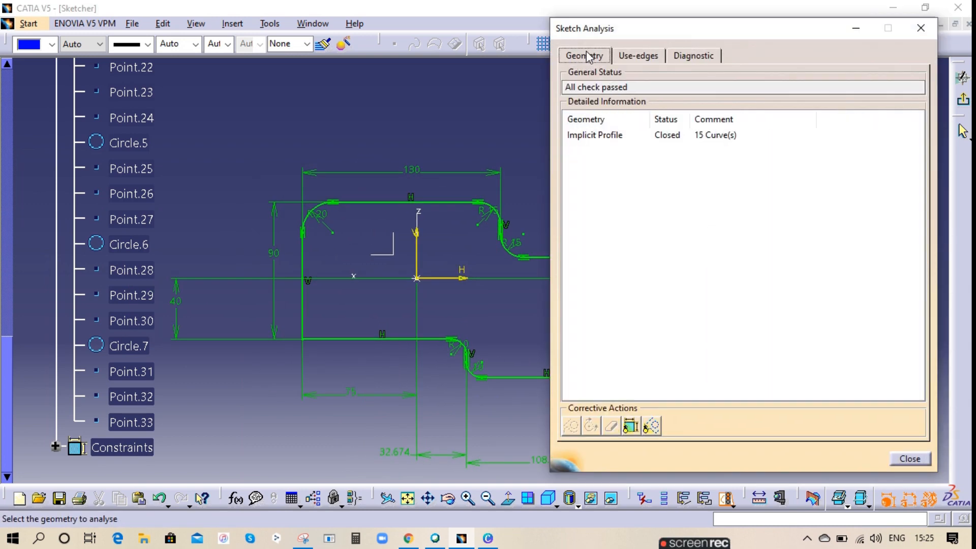
click(629, 136)
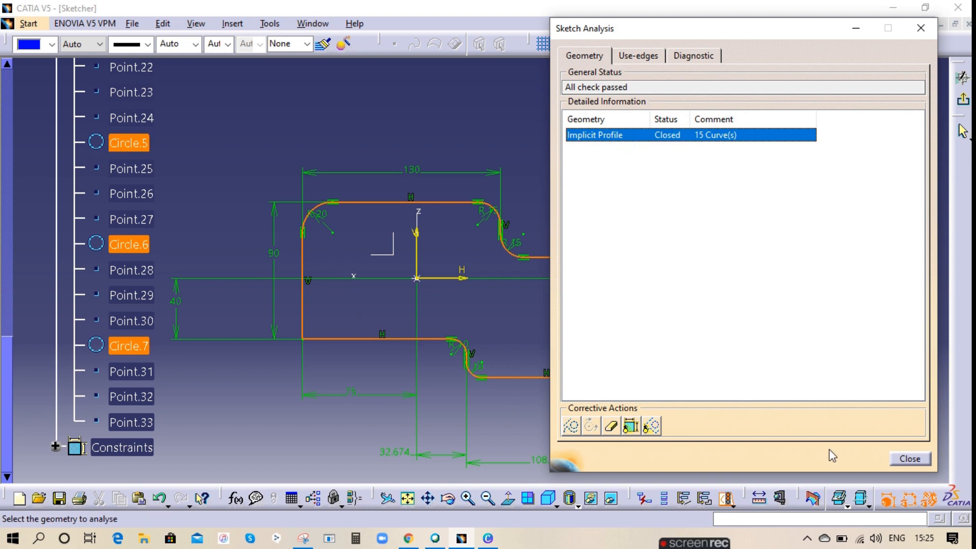
click(903, 459)
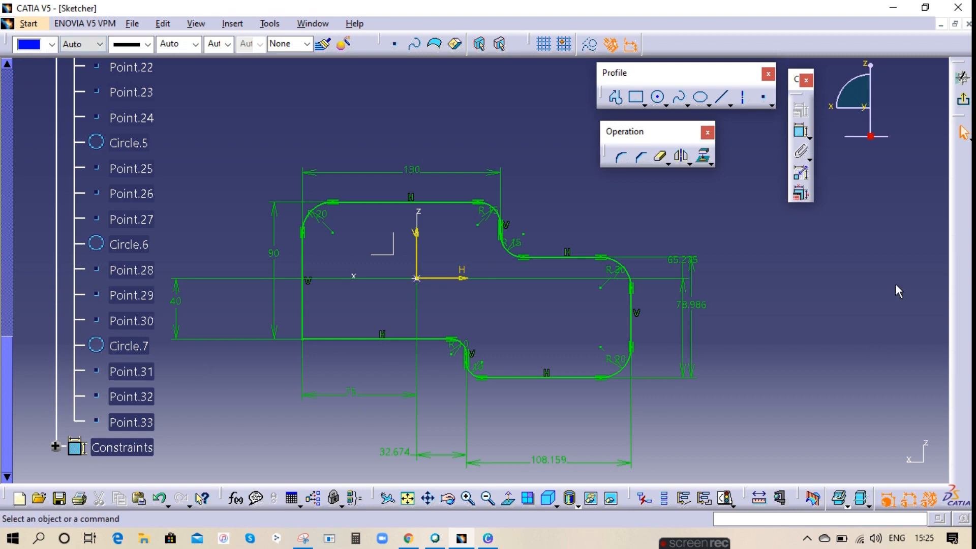
Step: Exit the sketch and collapse its Geometry branch and the Sketch.1 node in the specification tree
click(965, 103)
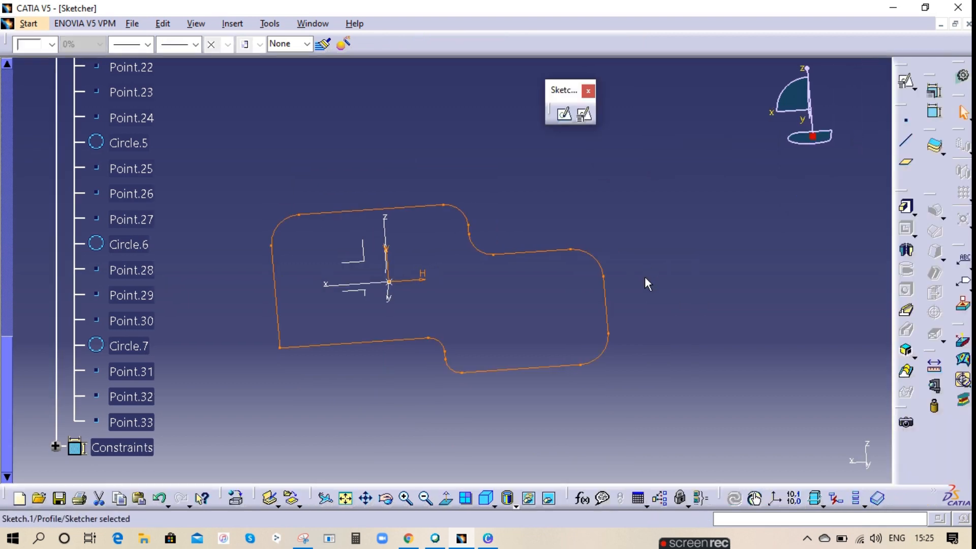
middle_drag(537, 336, 376, 388)
scroll(159, 334, up, 6)
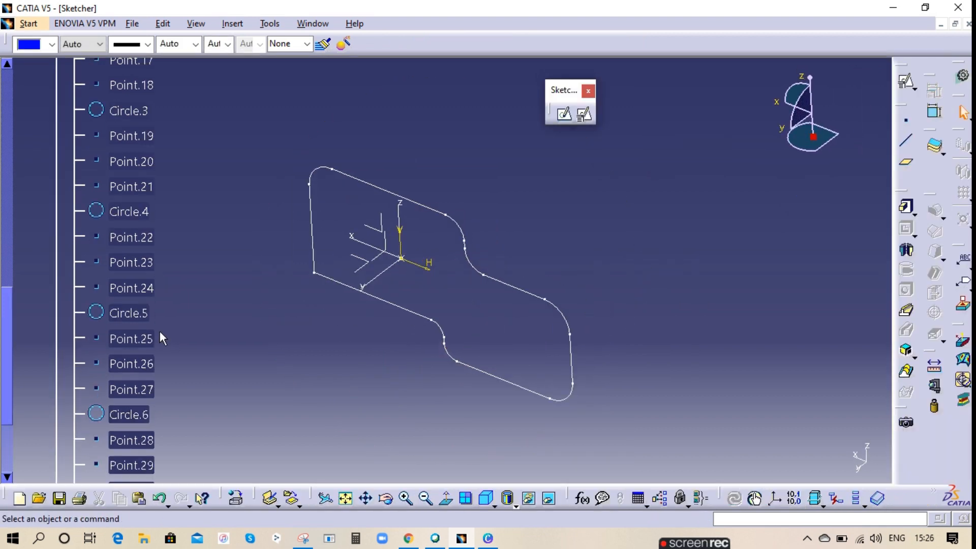
scroll(153, 331, up, 5)
click(44, 333)
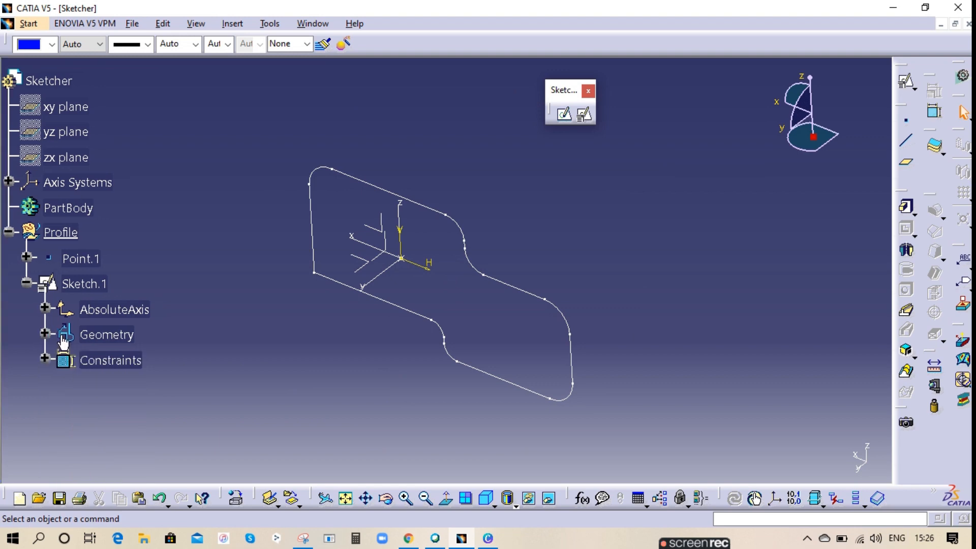
click(78, 283)
click(26, 282)
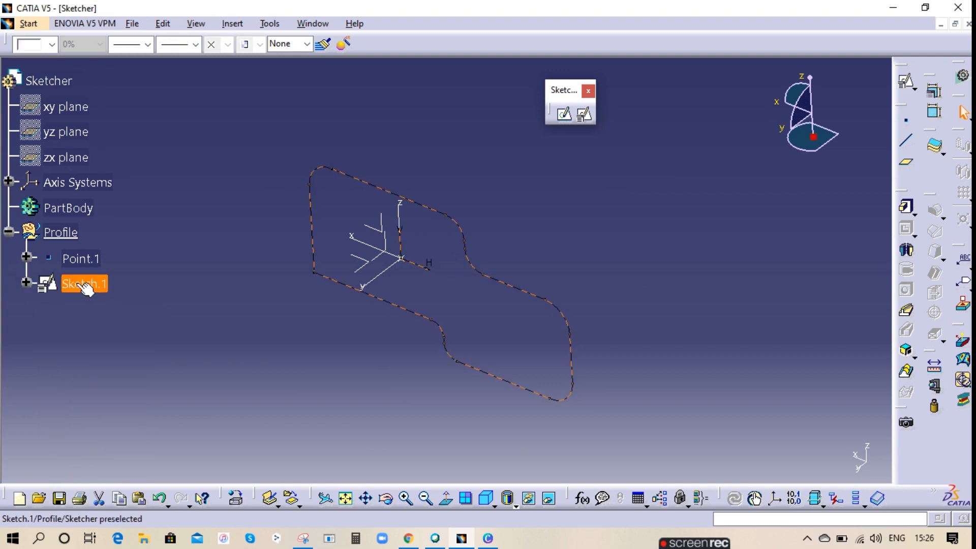
click(411, 361)
mouse_move(421, 361)
middle_down()
mouse_move(432, 342)
mouse_move(424, 355)
middle_up()
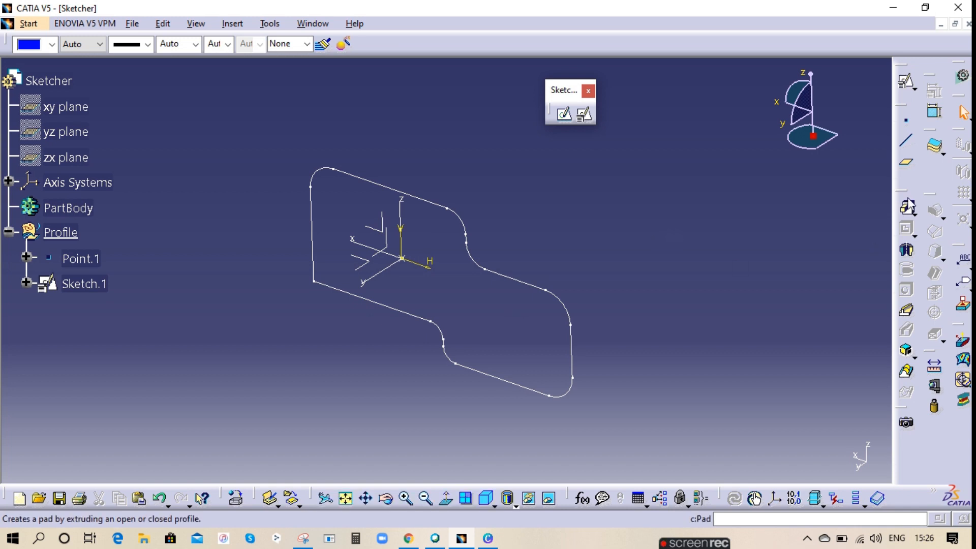
Step: Undock the Sketch-Based Features toolbar and leave it floating beside the profile
mouse_move(901, 194)
mouse_down()
mouse_move(741, 196)
mouse_move(761, 196)
mouse_move(730, 148)
mouse_move(655, 179)
mouse_up()
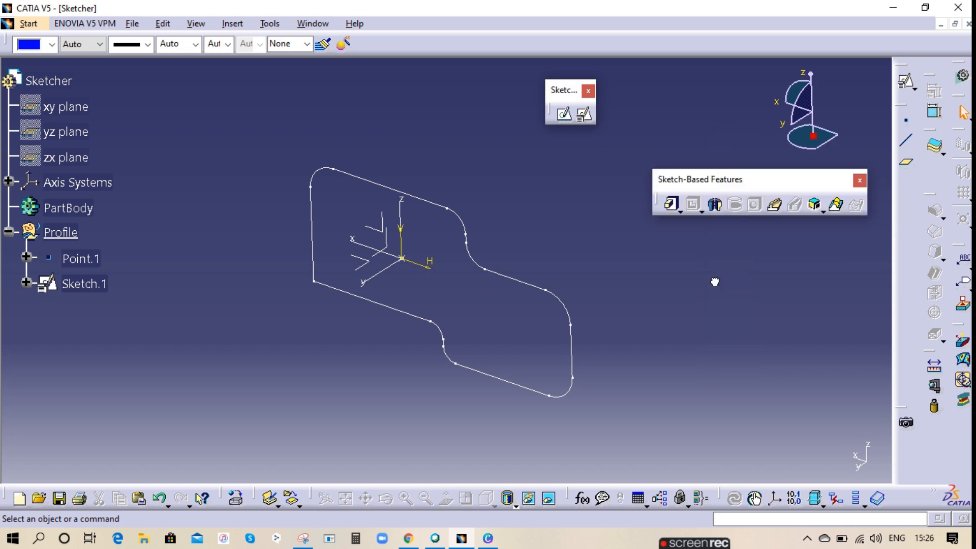
drag(741, 181, 721, 179)
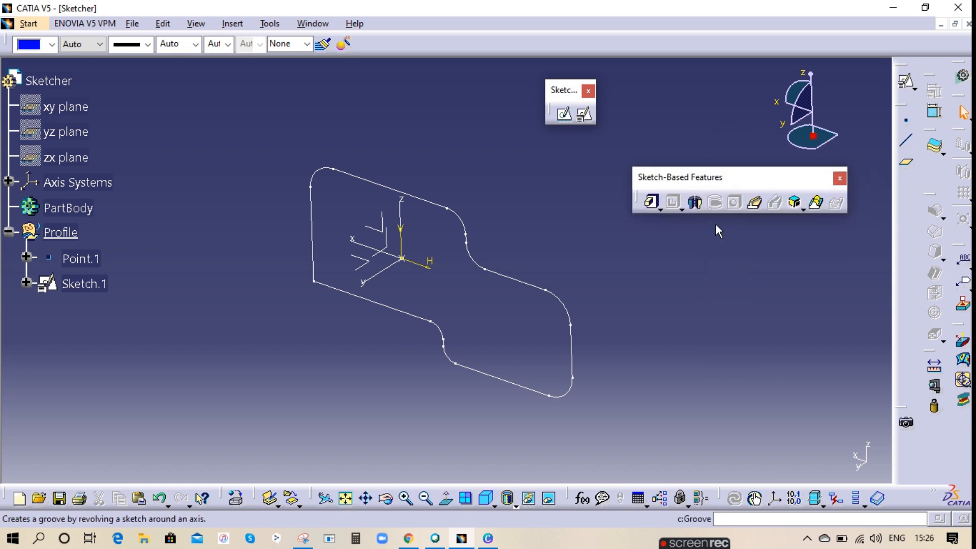
click(421, 203)
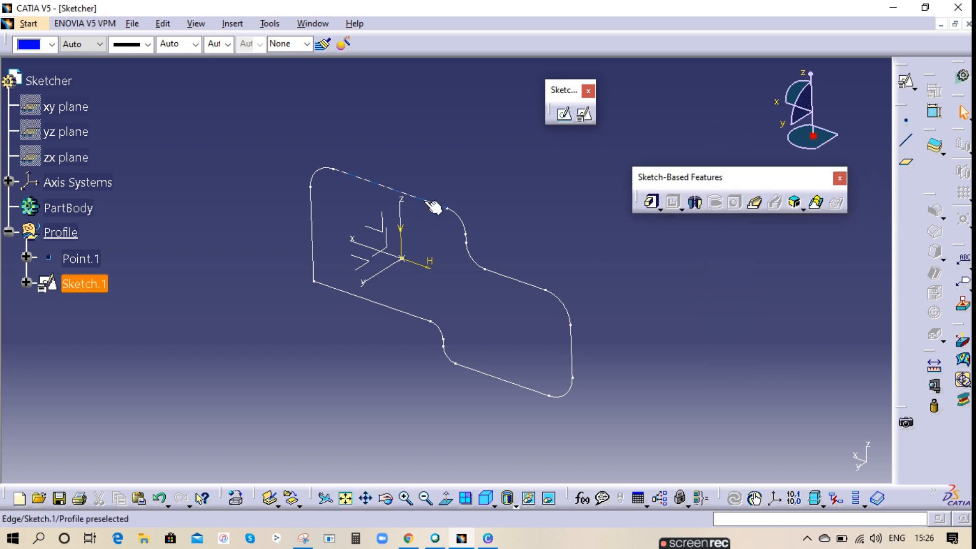
click(719, 262)
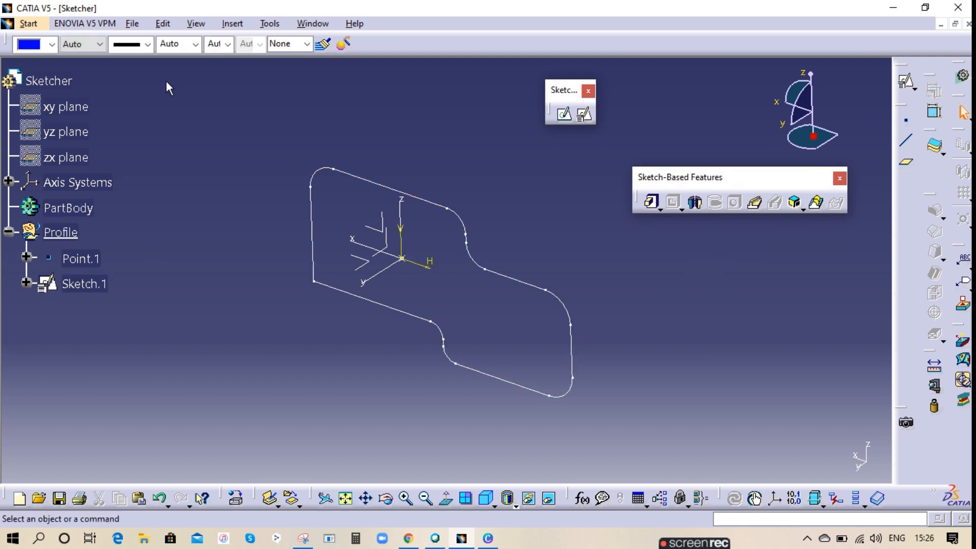
Step: Insert a new body into the part
click(236, 26)
click(239, 58)
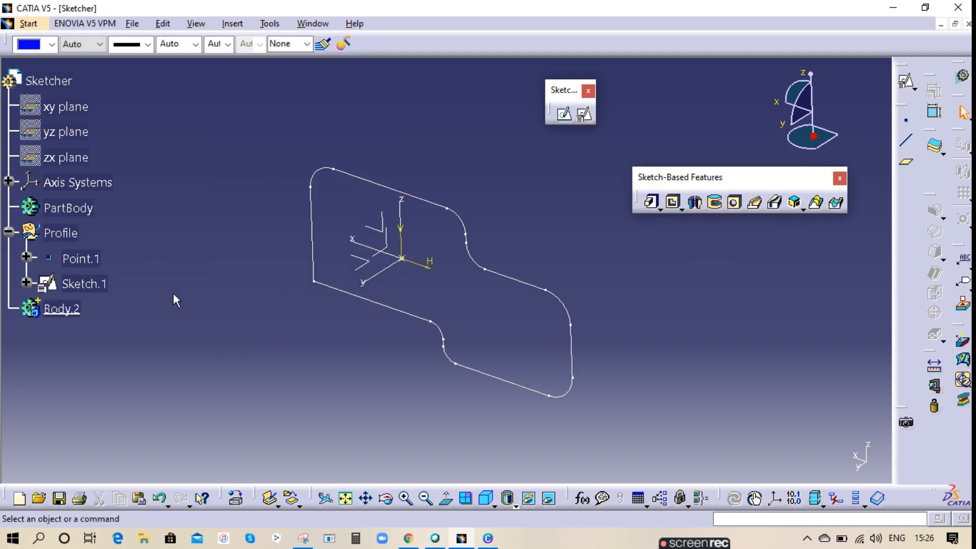
Step: Delete the empty Body.2 and insert a new body in its place
click(652, 202)
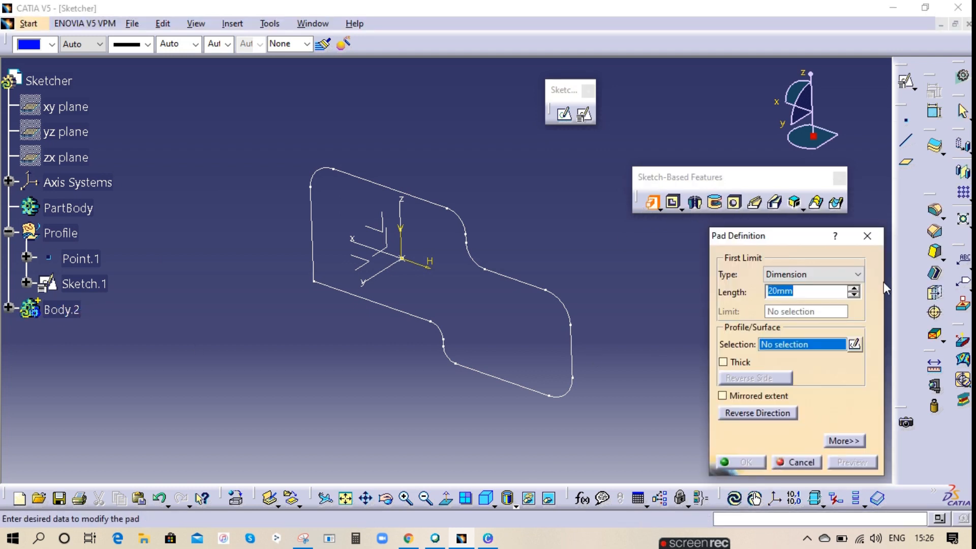
click(867, 236)
right_click(62, 309)
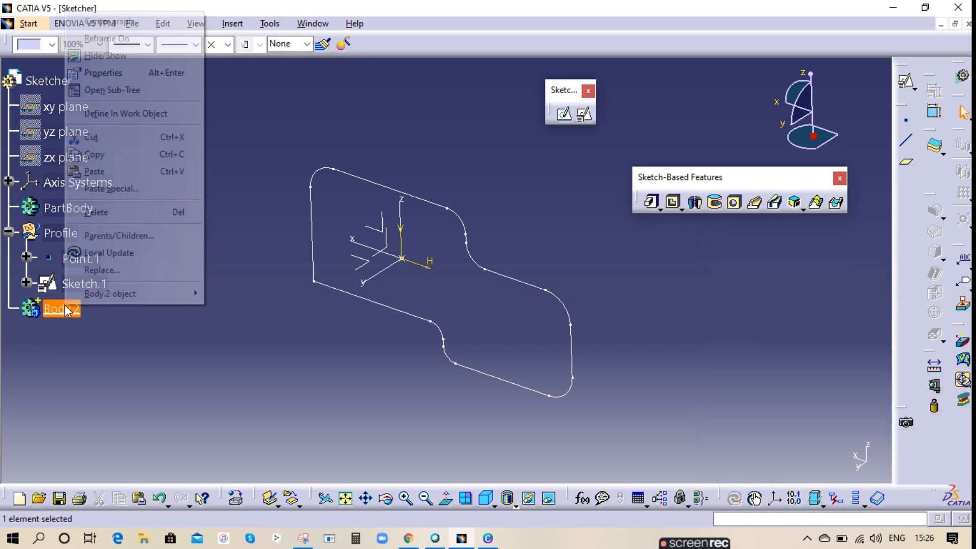
click(109, 214)
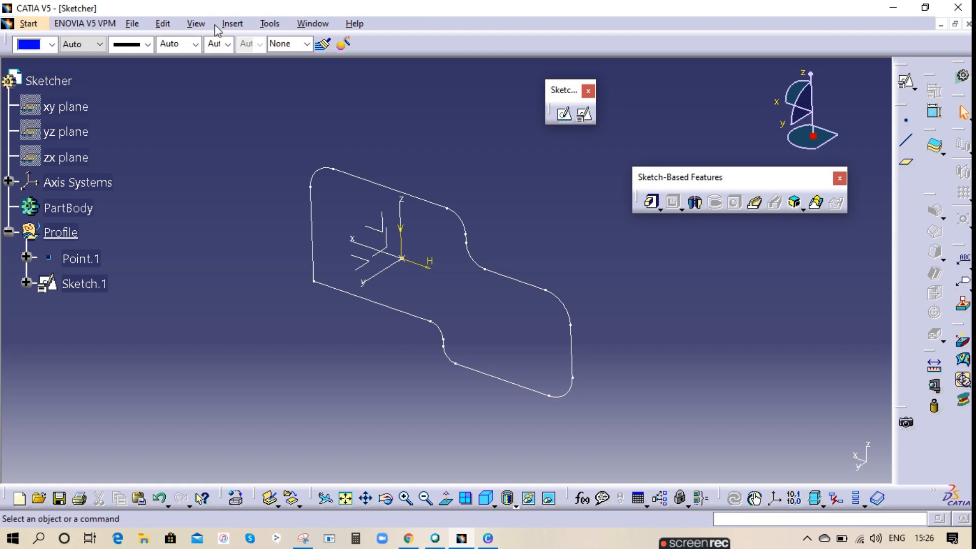
click(230, 24)
click(247, 58)
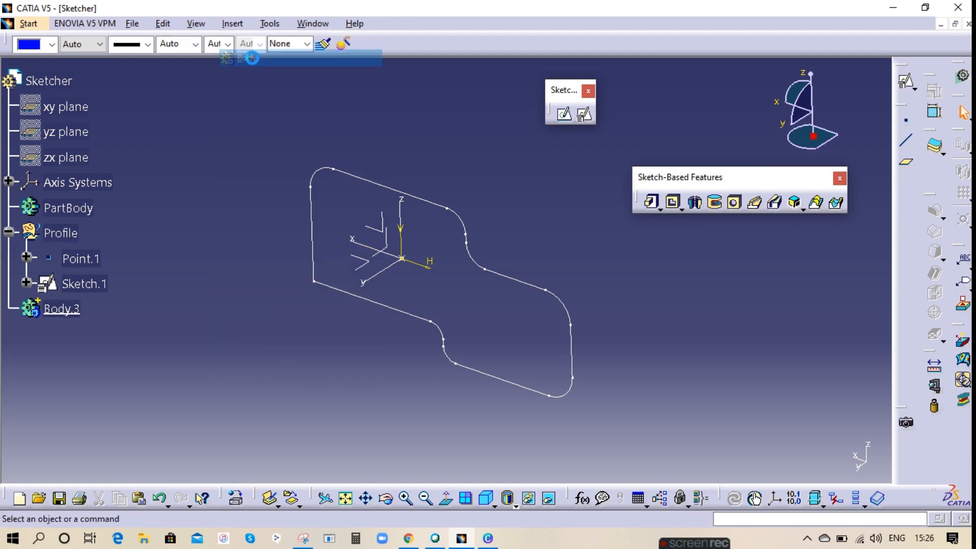
Step: Start a pad from Sketch.1 and set its first limit length to 15 mm
click(652, 204)
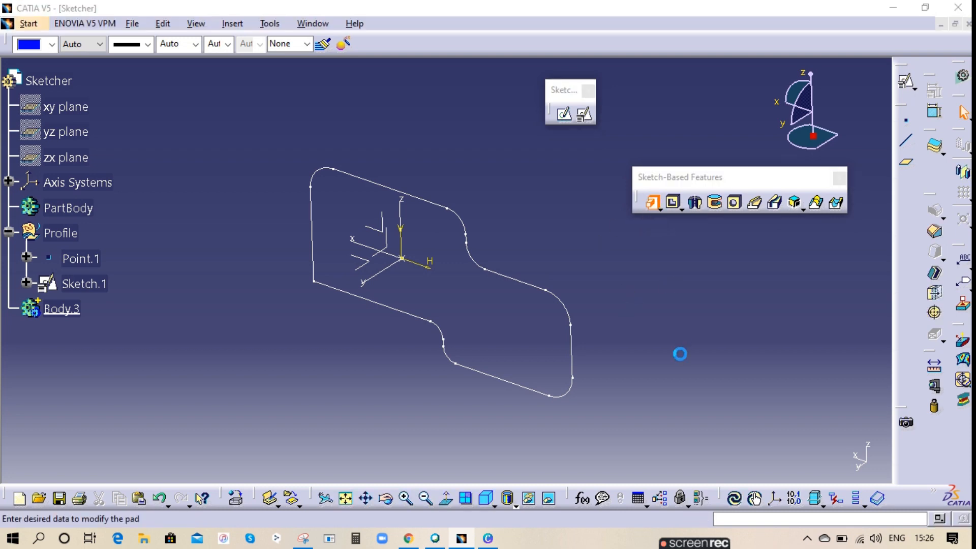
click(433, 201)
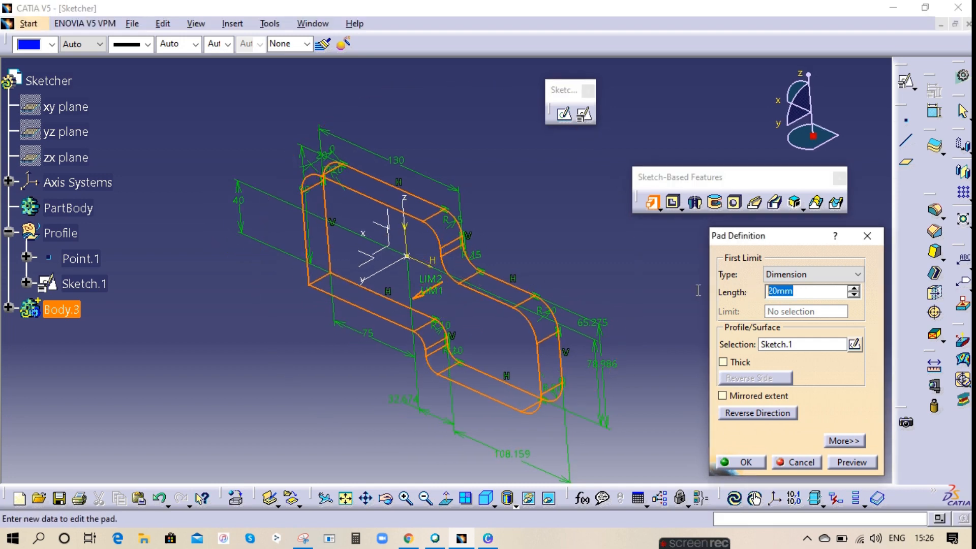
text(15)
click(569, 197)
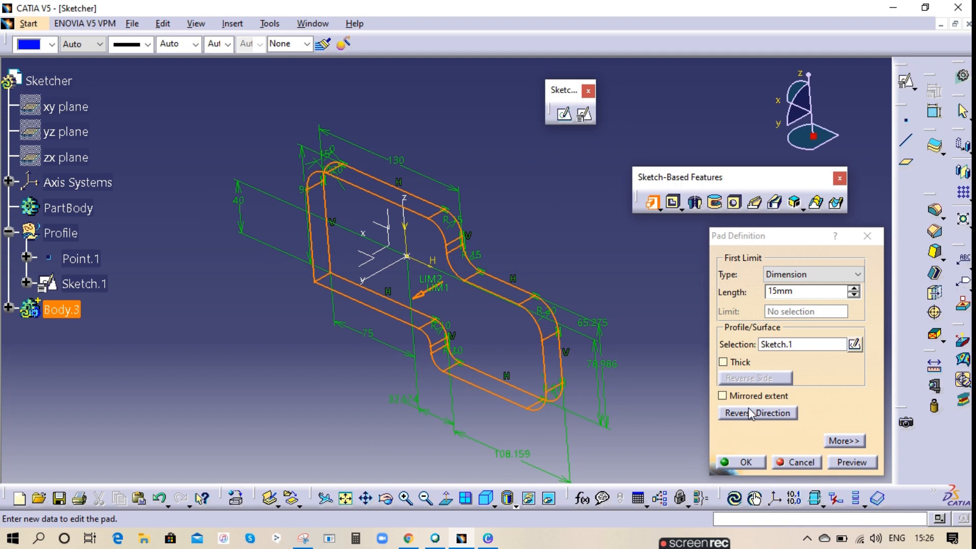
middle_drag(386, 376, 450, 182)
middle_drag(388, 349, 403, 195)
middle_drag(530, 350, 509, 366)
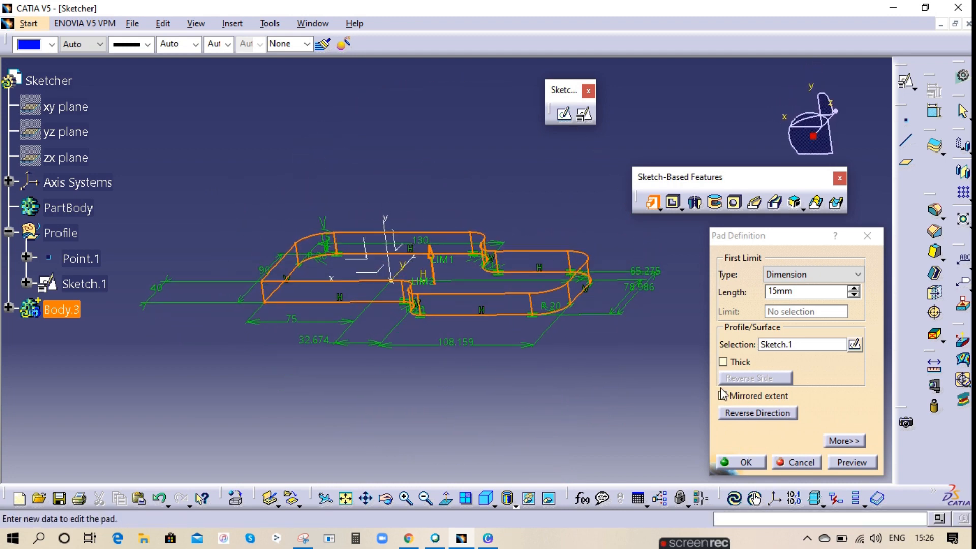
Step: Try the pad's Thick option, turn it back off, and create the pad with Mirrored extent
click(734, 361)
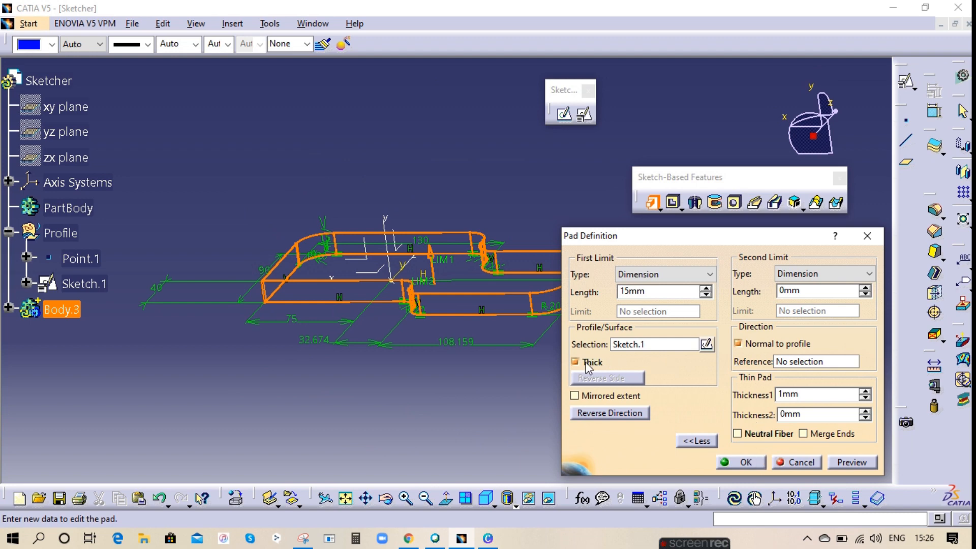
click(584, 362)
click(586, 397)
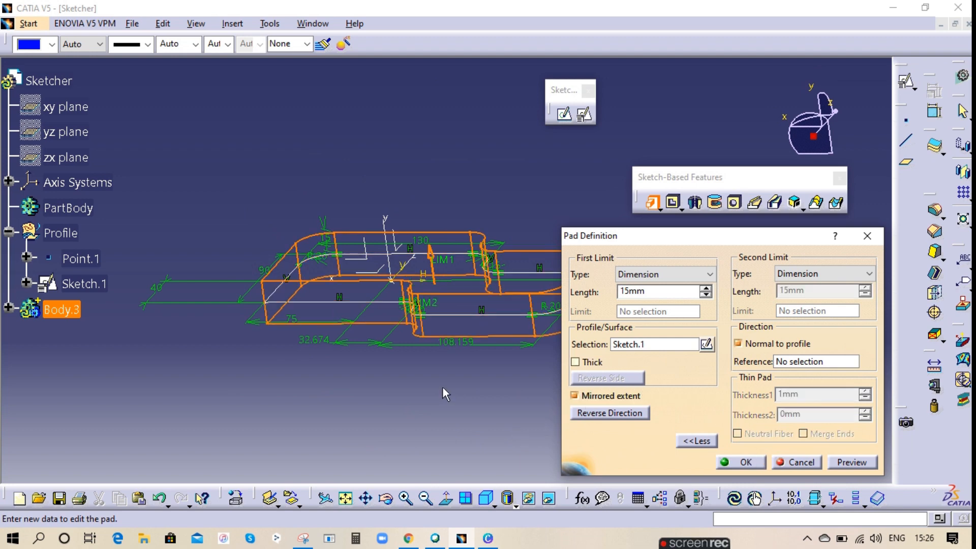
middle_drag(447, 395, 420, 331)
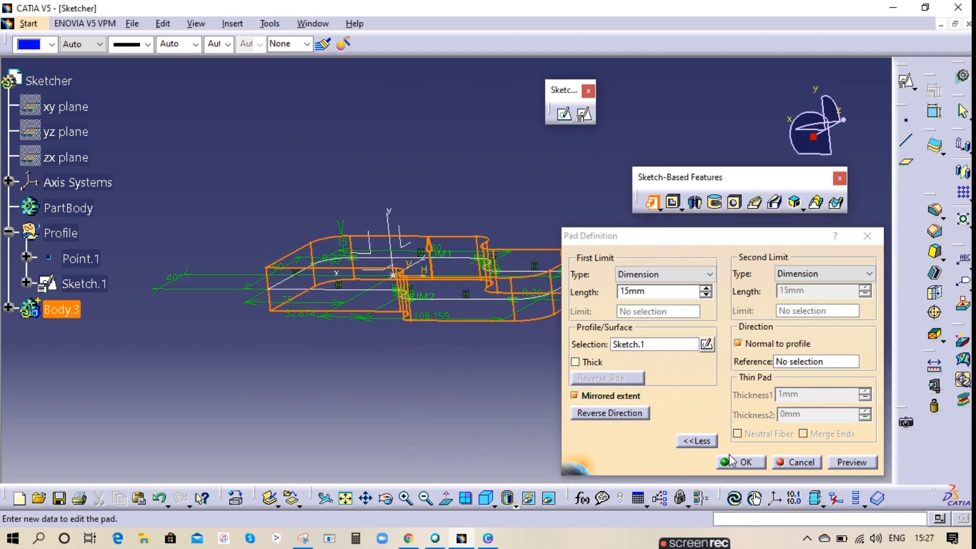
click(746, 463)
middle_drag(445, 257, 409, 285)
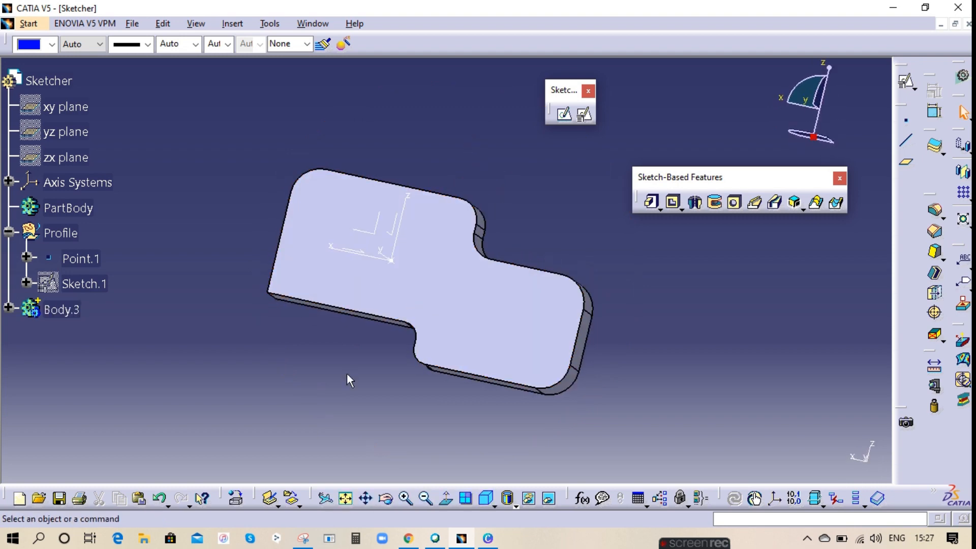
Step: Undo the pad and delete the short vertical line between the two upper R 15 arcs in Sketch.1
key(ctrl+z)
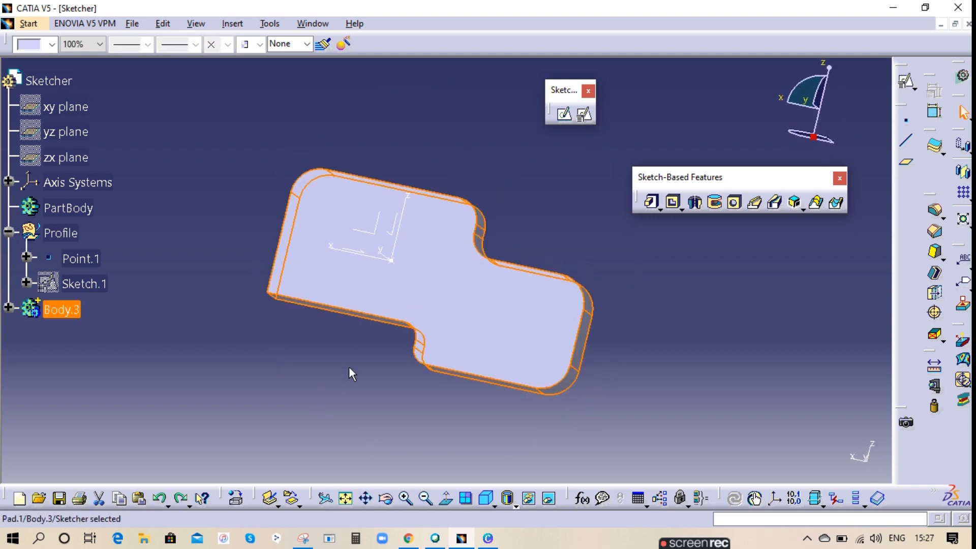
double_click(369, 182)
mouse_move(537, 288)
middle_down()
mouse_move(503, 331)
mouse_move(532, 235)
middle_up()
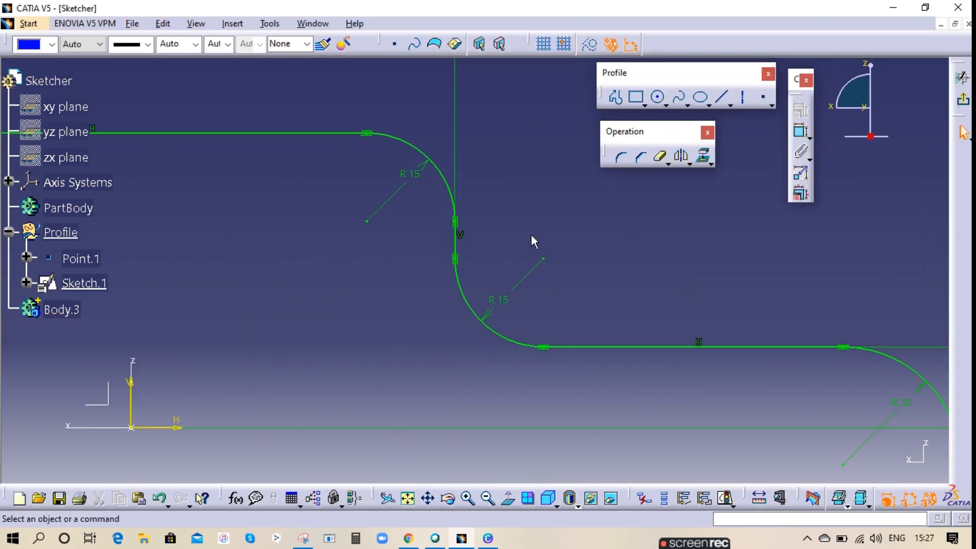
right_click(457, 239)
click(517, 432)
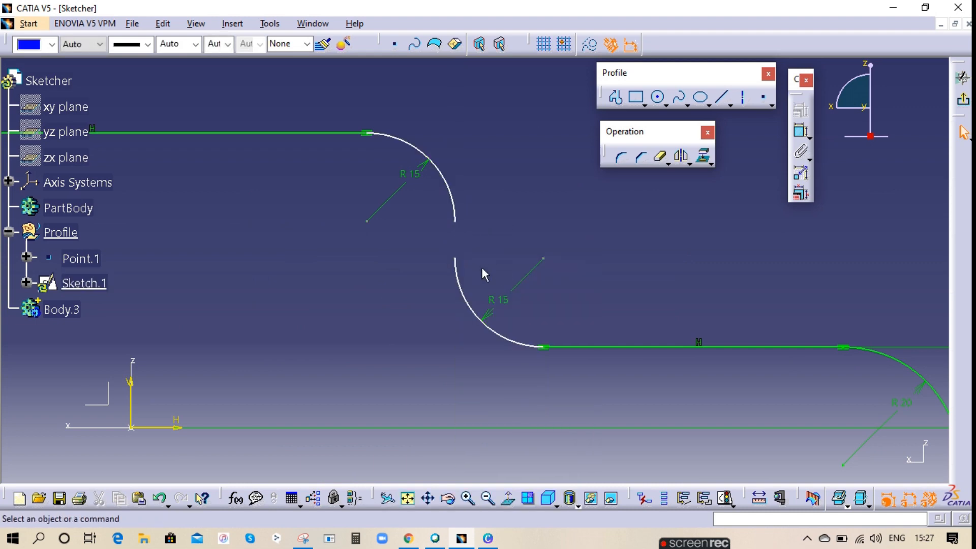
Step: Trim the two loose R 15 arcs toward each other and exit the sketch
click(662, 158)
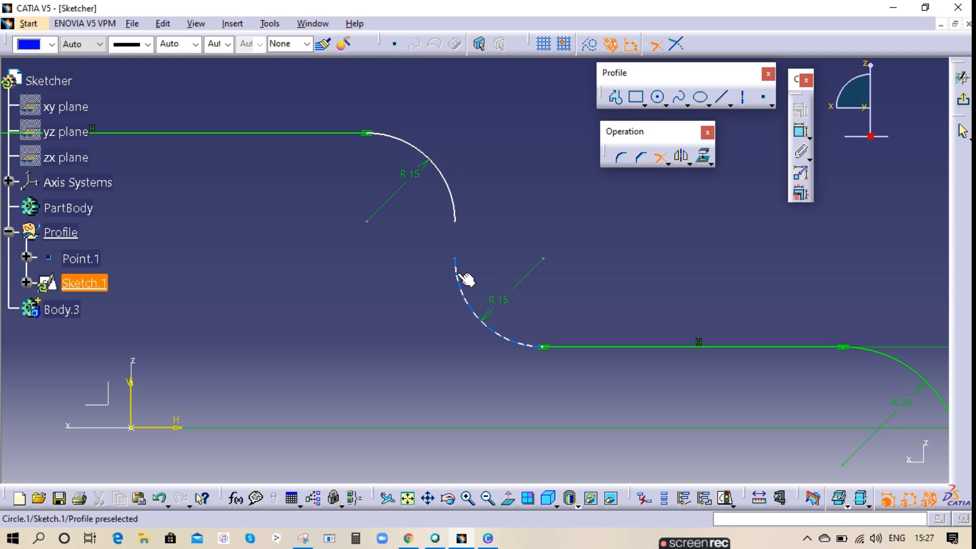
click(457, 275)
click(472, 227)
middle_drag(568, 220, 584, 373)
click(963, 100)
click(567, 235)
Step: Inspect the arc ends, try to pad the open Sketch.1, and decline to use it anyway
mouse_move(497, 246)
middle_down()
mouse_move(483, 292)
mouse_move(432, 244)
middle_up()
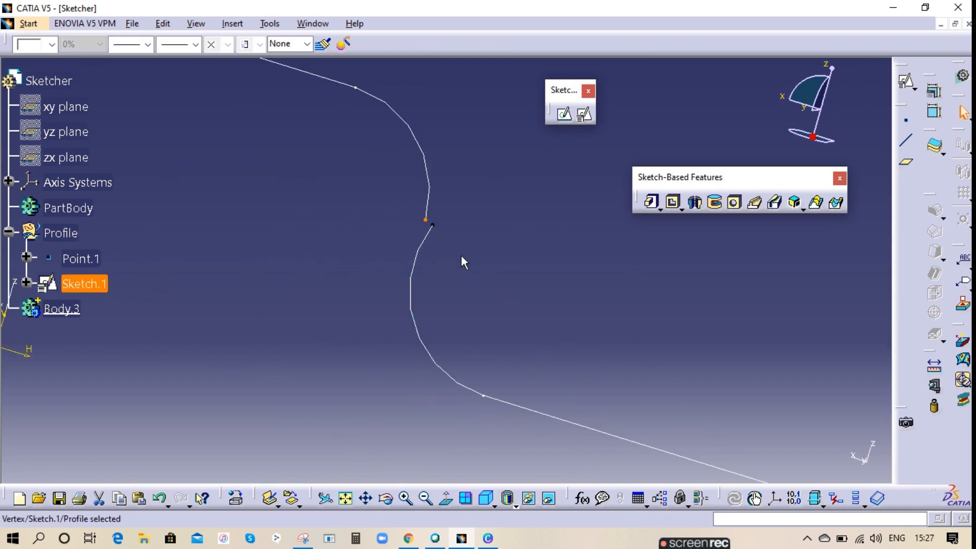
click(436, 234)
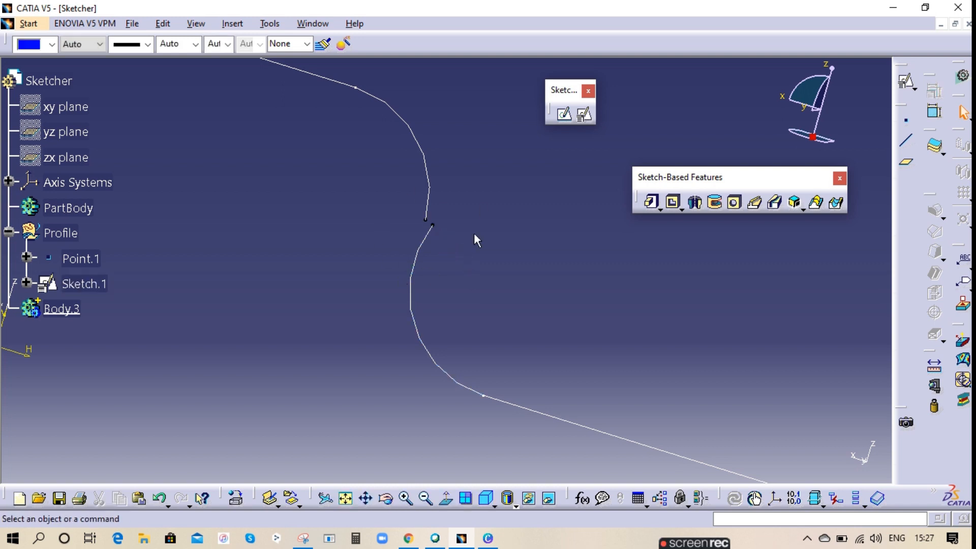
mouse_move(322, 244)
middle_down()
mouse_move(316, 274)
mouse_move(360, 405)
mouse_move(349, 268)
mouse_move(342, 301)
mouse_move(510, 313)
mouse_move(366, 303)
mouse_move(463, 335)
mouse_move(464, 307)
mouse_move(397, 270)
mouse_move(396, 285)
mouse_move(387, 282)
middle_up()
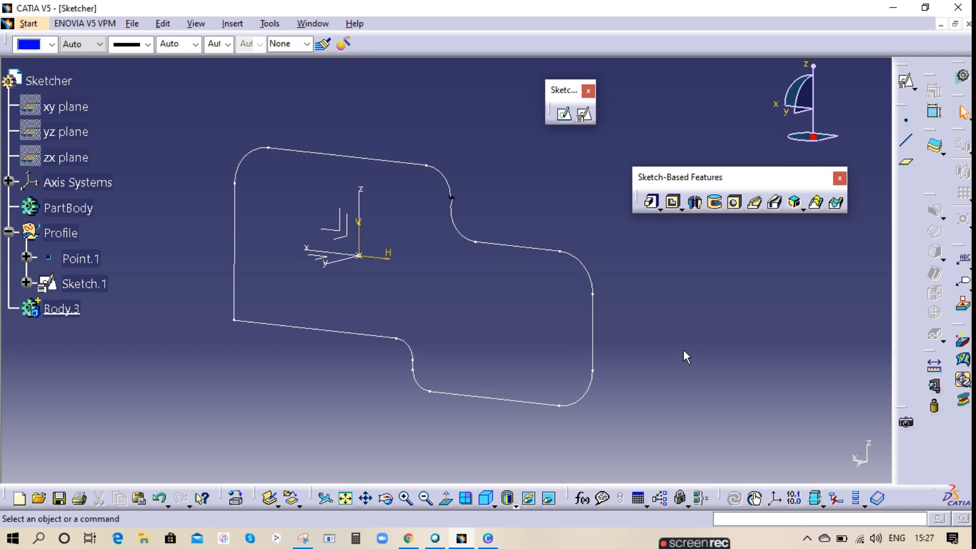
middle_drag(414, 300, 409, 313)
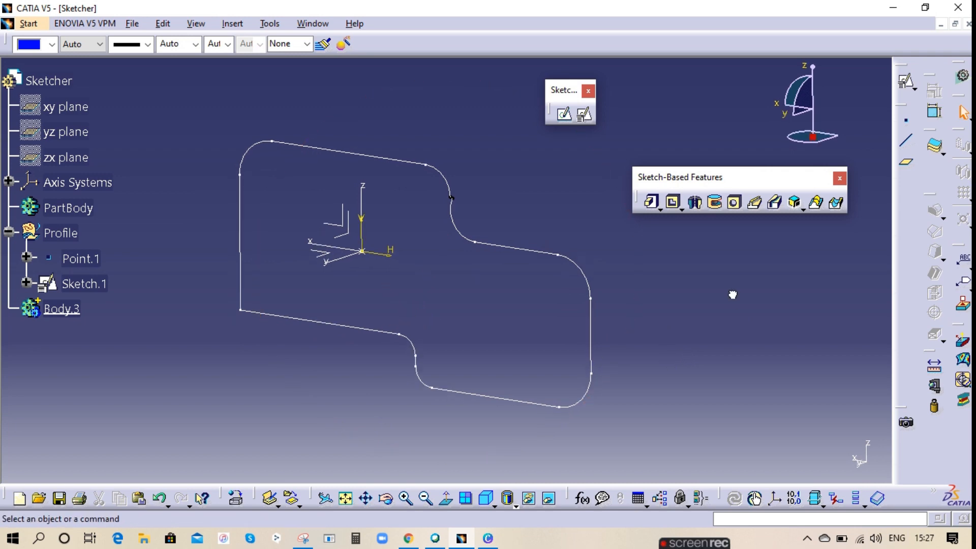
click(651, 202)
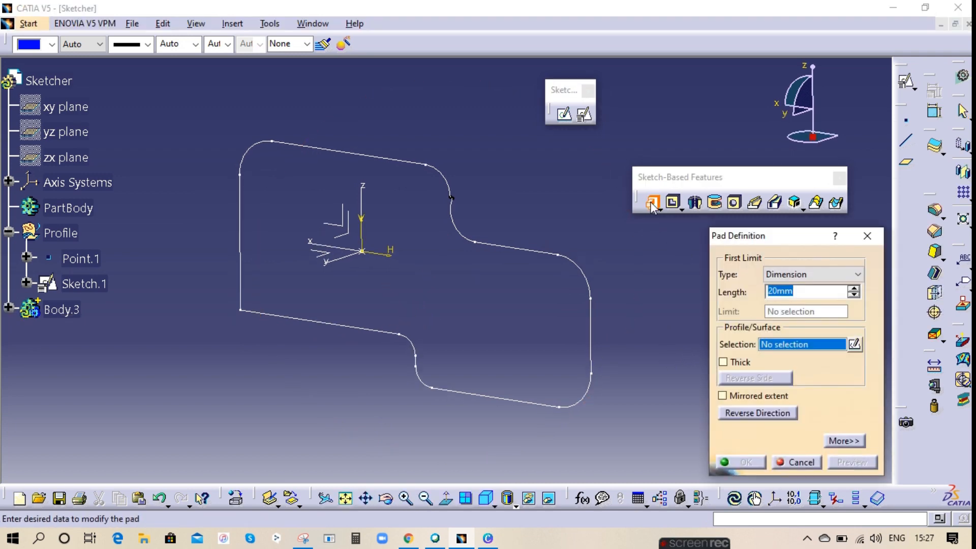
click(529, 249)
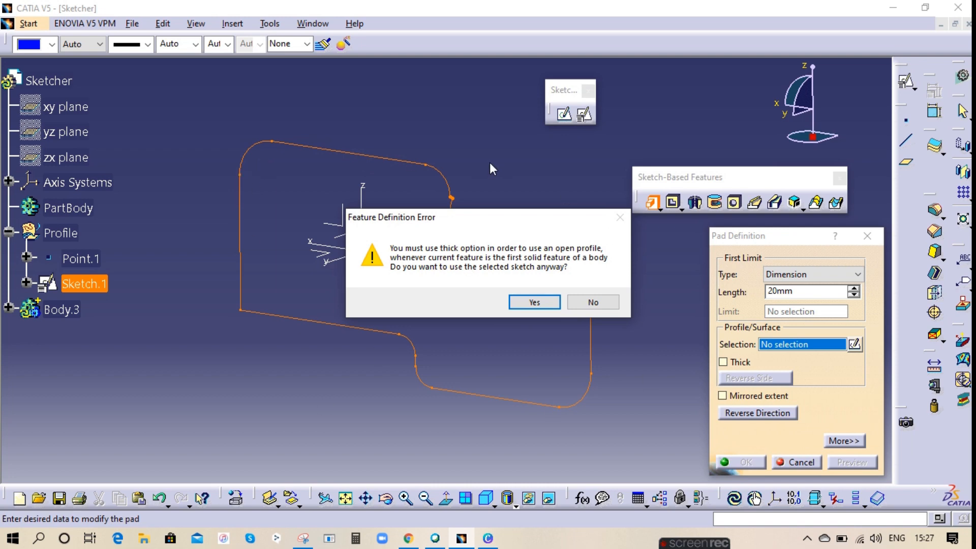
click(592, 303)
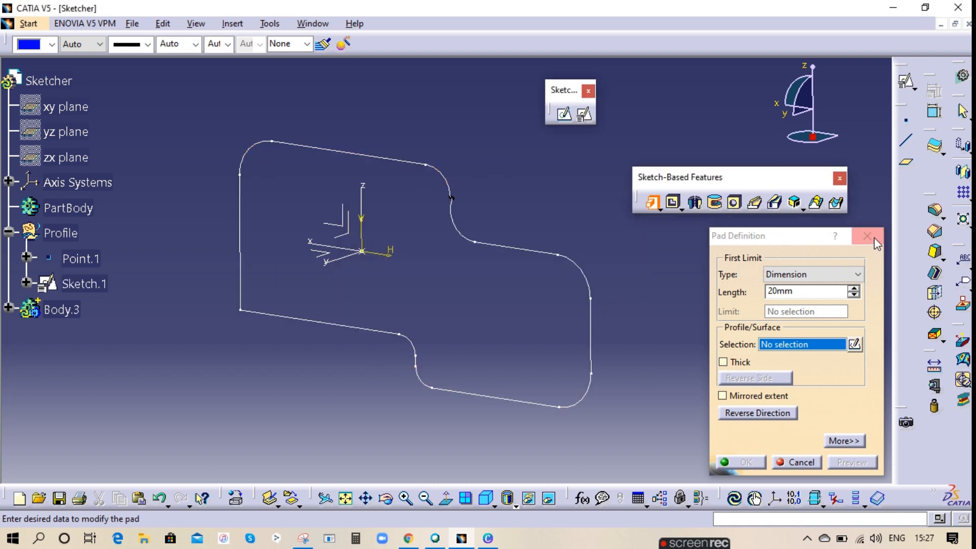
click(867, 236)
Step: Undo the edits back to the closed outline with its short vertical line and the original Body.2
double_click(452, 219)
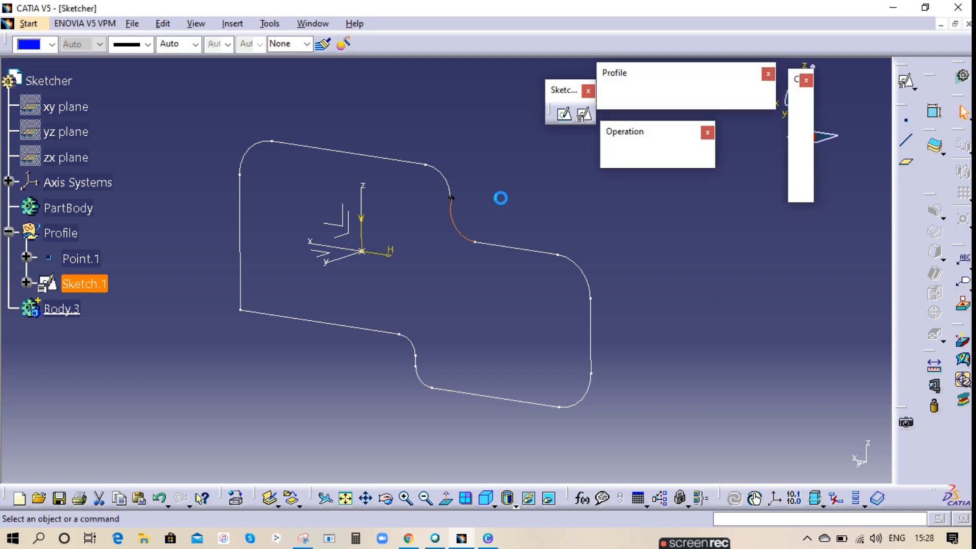
key(ctrl+z)
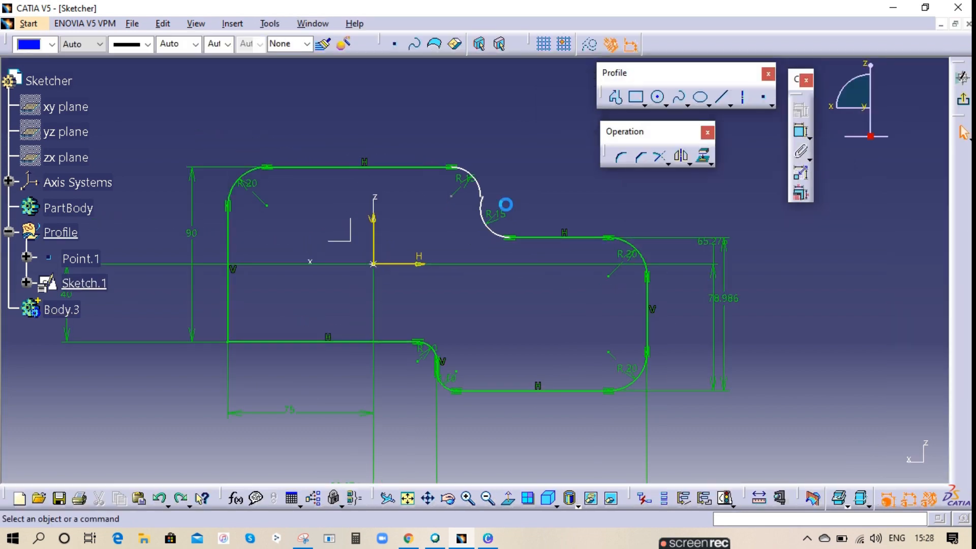
click(506, 205)
mouse_move(450, 292)
middle_down()
mouse_move(469, 307)
mouse_move(409, 331)
mouse_move(467, 318)
mouse_move(475, 279)
middle_up()
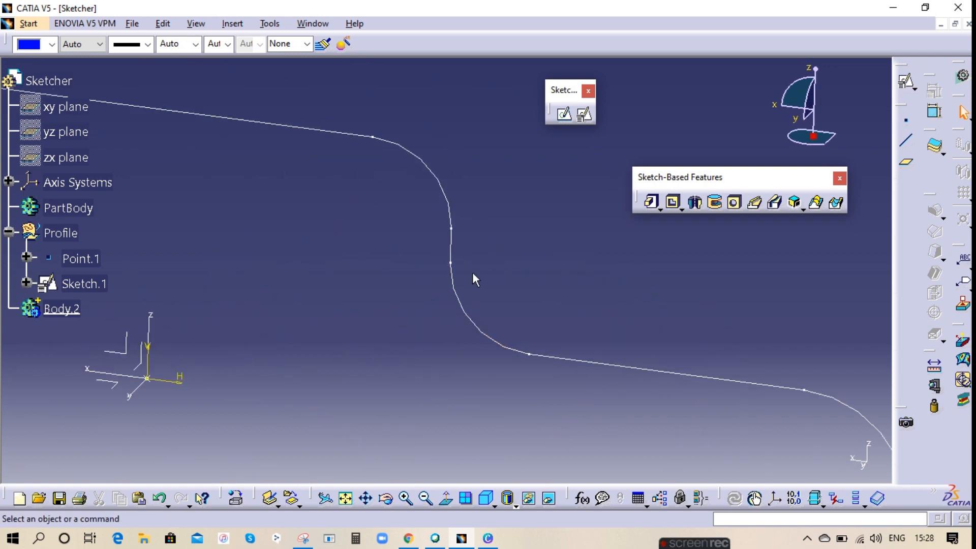
mouse_move(448, 233)
middle_down()
mouse_move(457, 333)
mouse_move(244, 204)
middle_up()
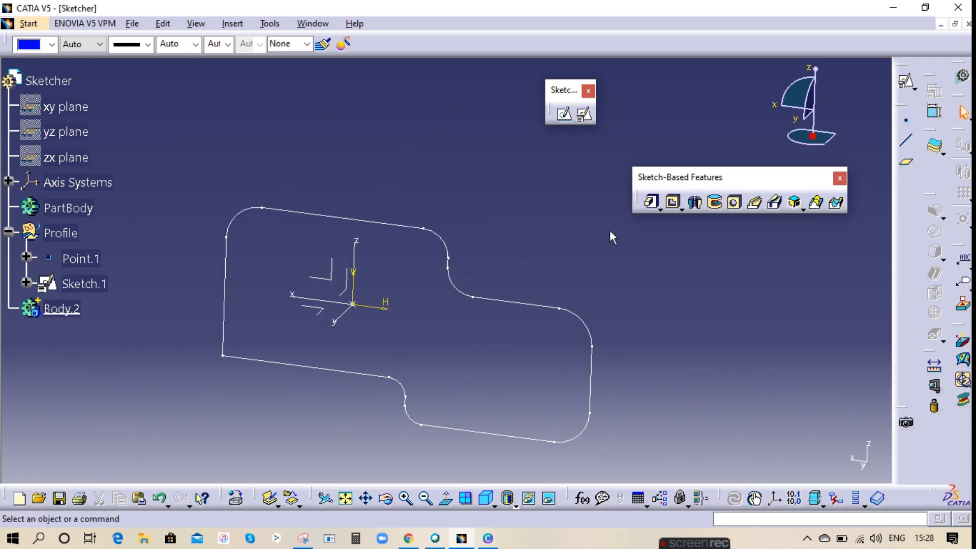
Step: Pad Sketch.1 with a 20 mm first limit and a 10 mm second limit, leaving Mirrored extent off
click(653, 202)
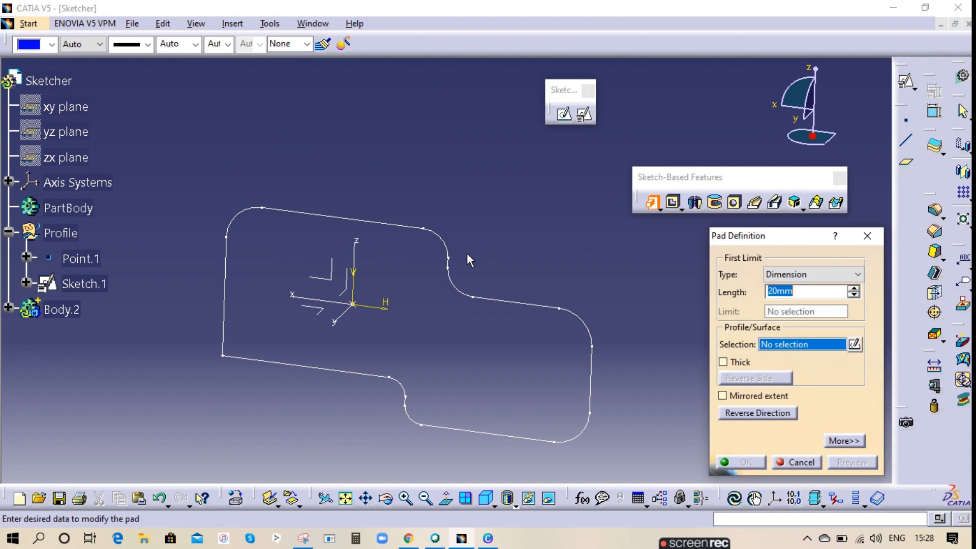
click(448, 244)
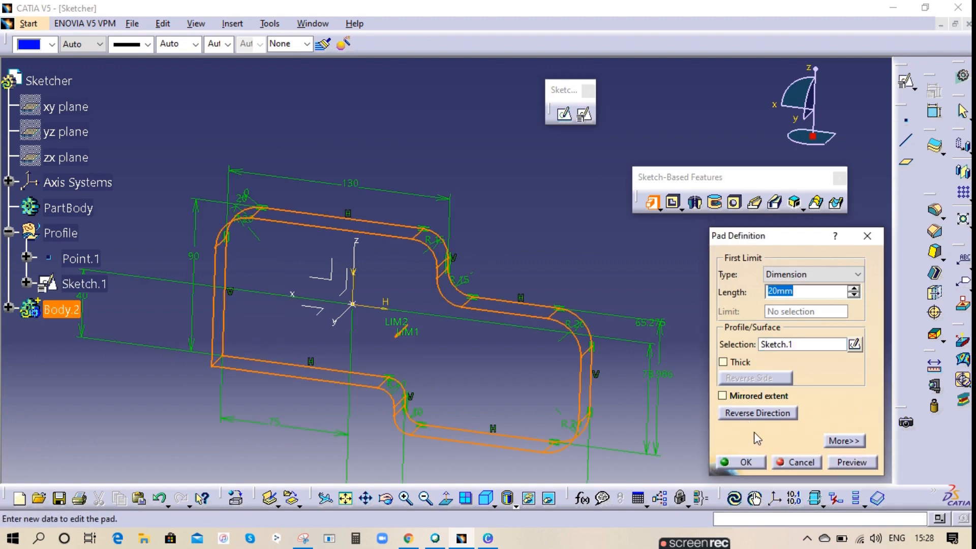
click(722, 395)
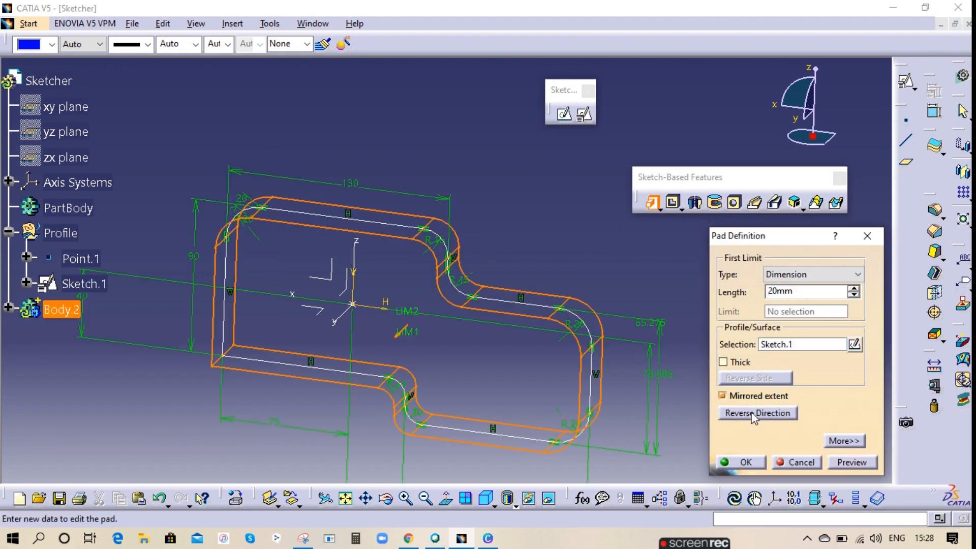
click(844, 441)
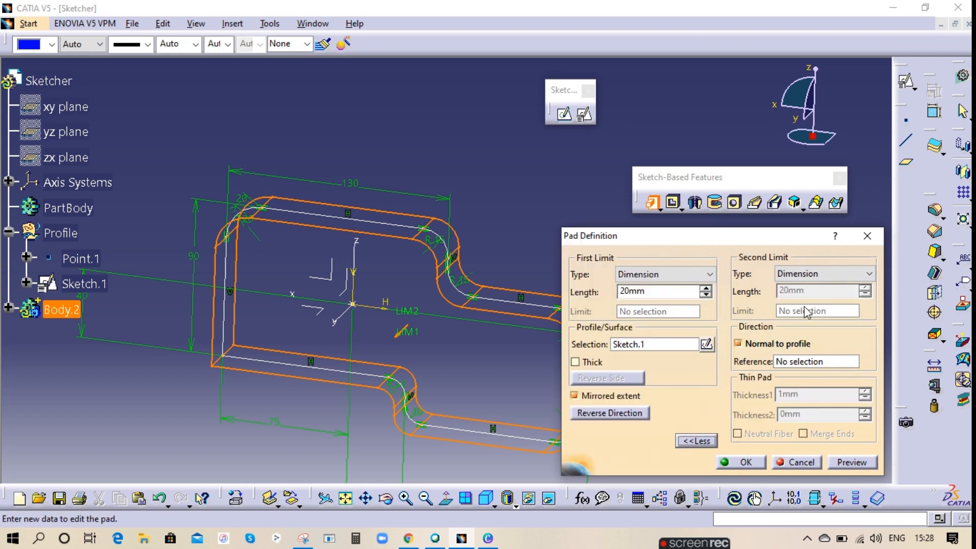
click(584, 395)
double_click(831, 291)
text(10)
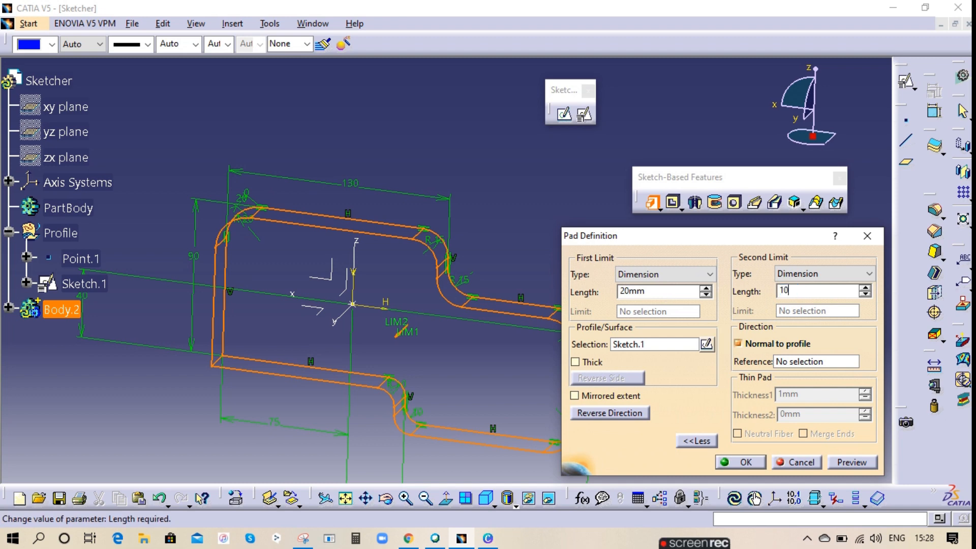
click(525, 173)
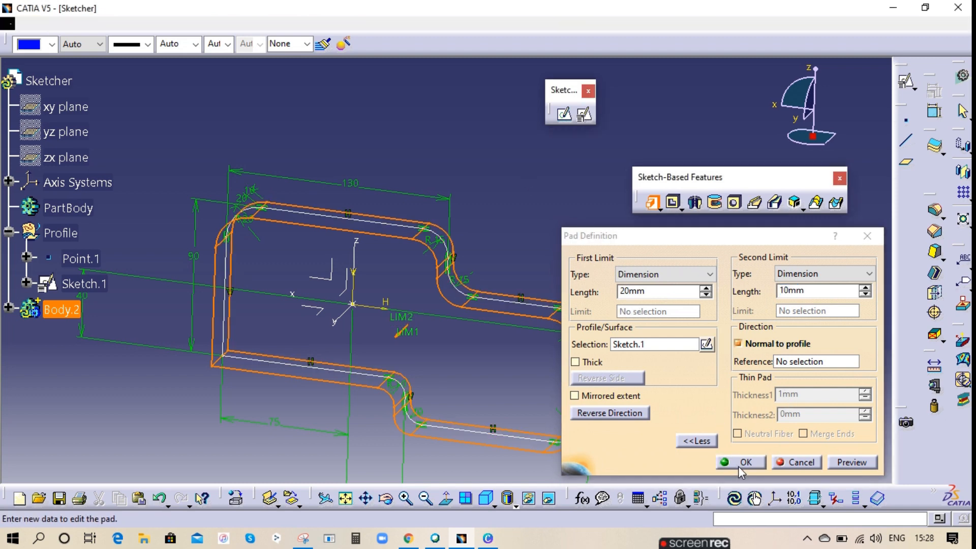
click(741, 462)
Step: Show the padded solid in an isometric view
middle_drag(442, 334, 384, 478)
click(353, 501)
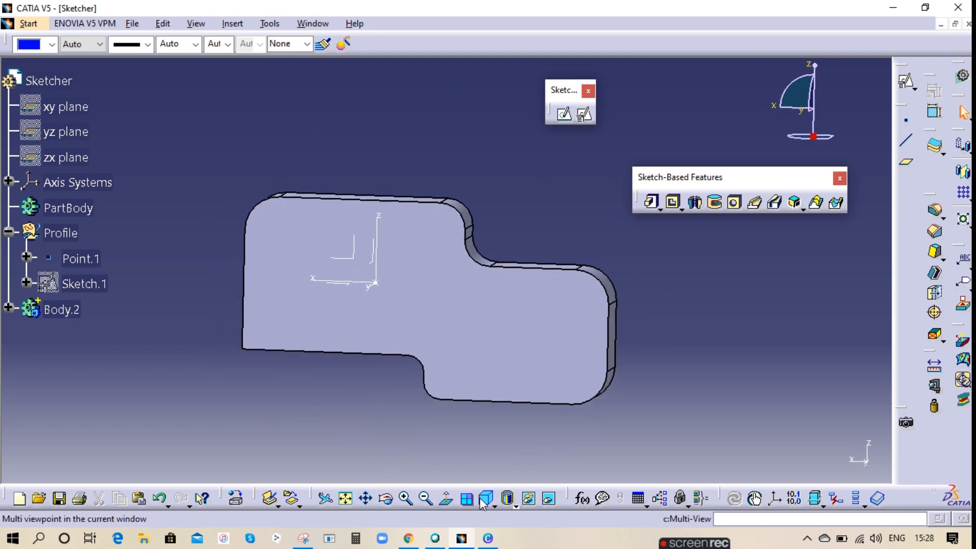
click(486, 499)
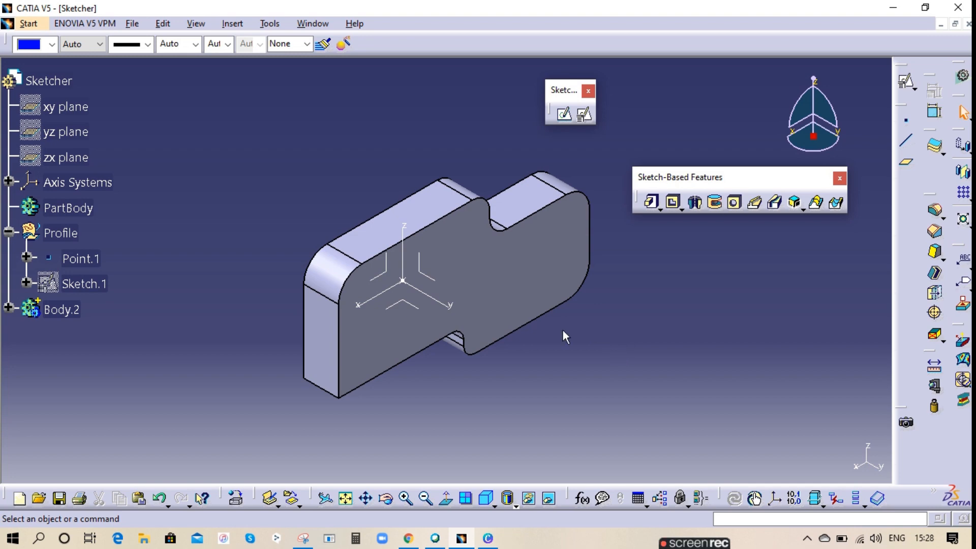
Step: Float the Dress-Up Features tools below the Sketch-Based Features tools, beside the solid
middle_drag(606, 330, 495, 330)
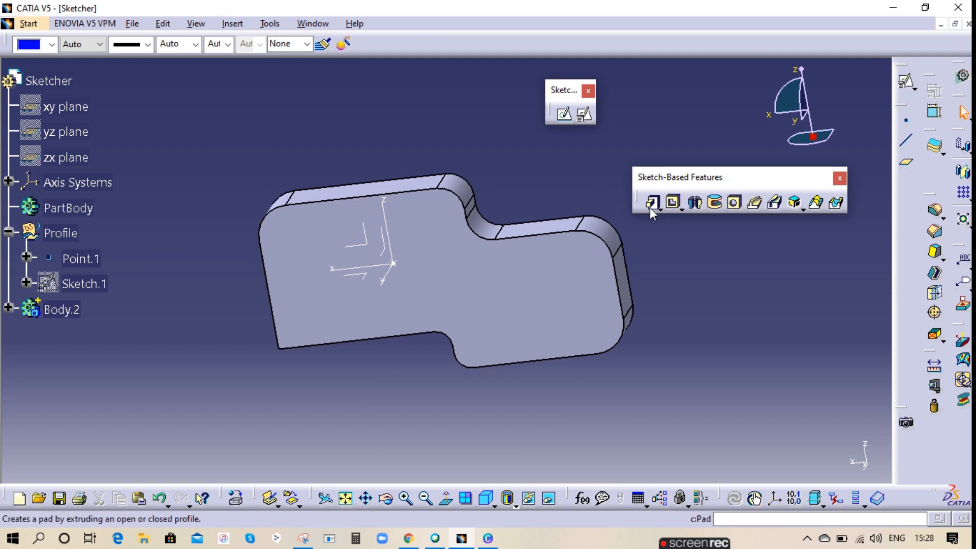
middle_drag(658, 264, 914, 272)
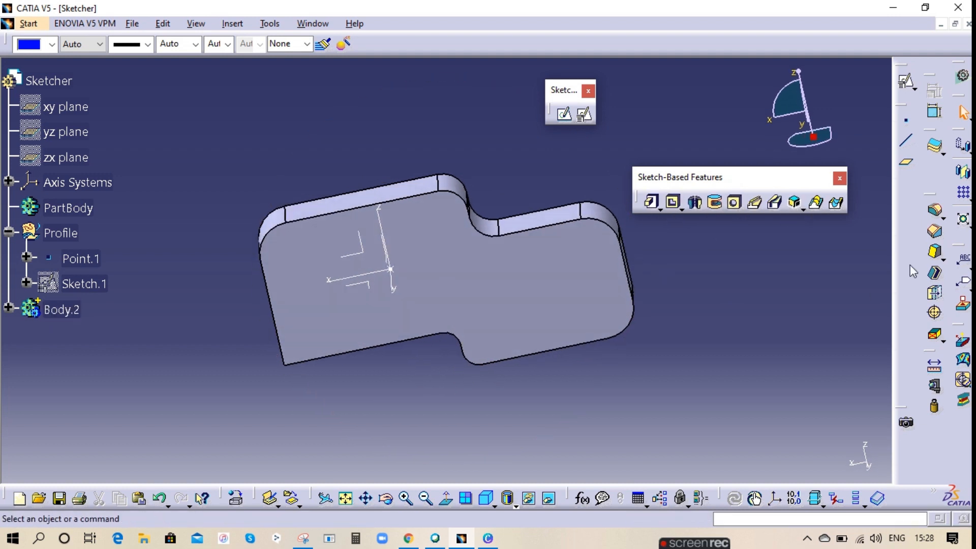
drag(930, 195, 706, 250)
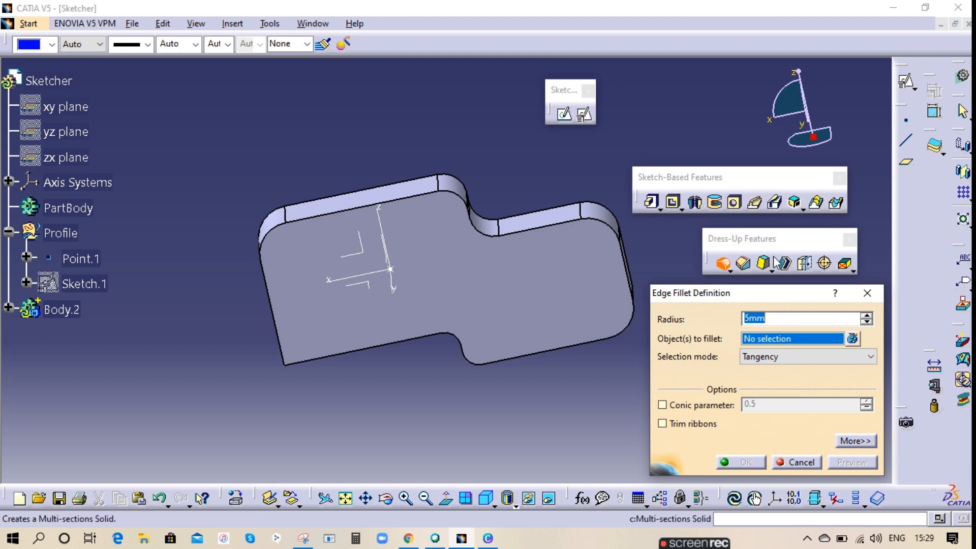
Step: Round the solid's remaining sharp corner edge with a 15 mm Edge Fillet, using Tangency selection mode
middle_drag(478, 401, 499, 365)
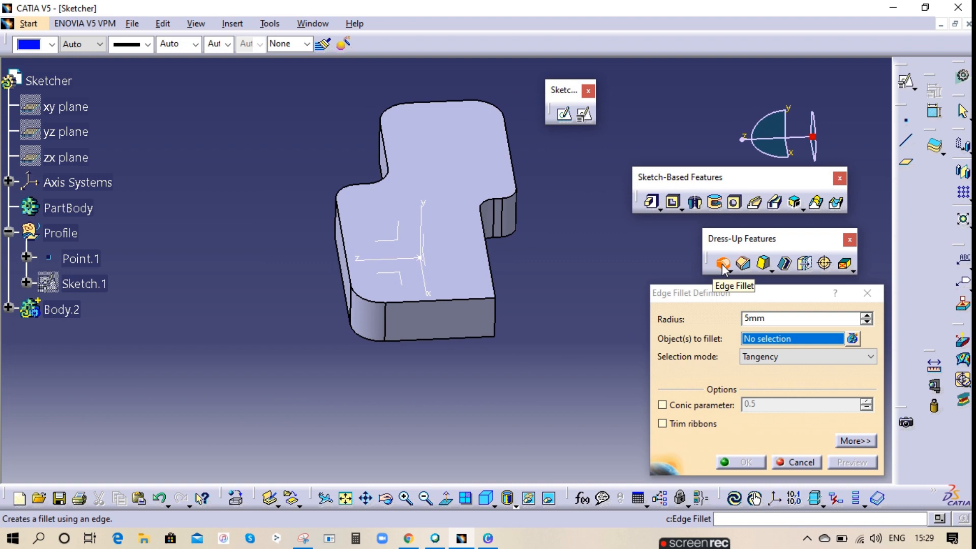
middle_drag(508, 324, 470, 290)
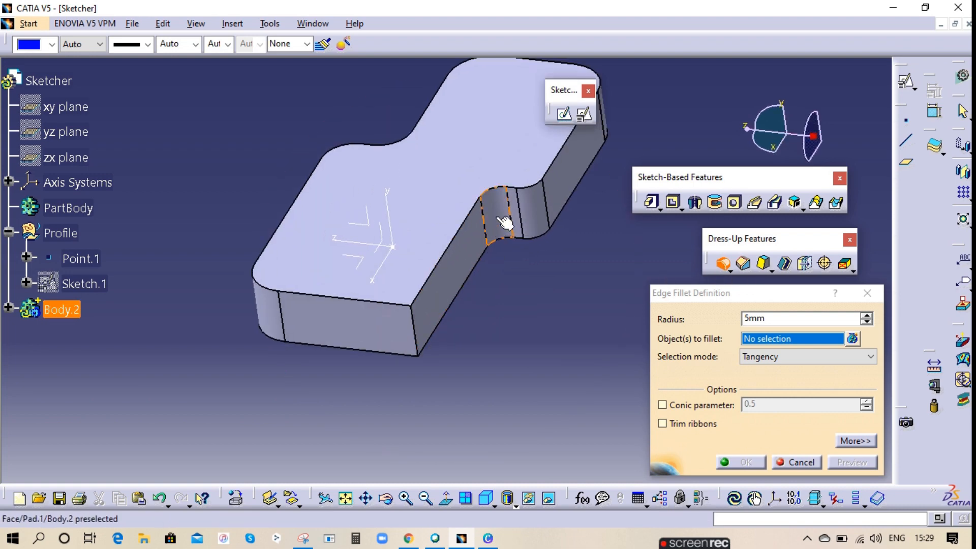
click(426, 338)
text(15)
key(Return)
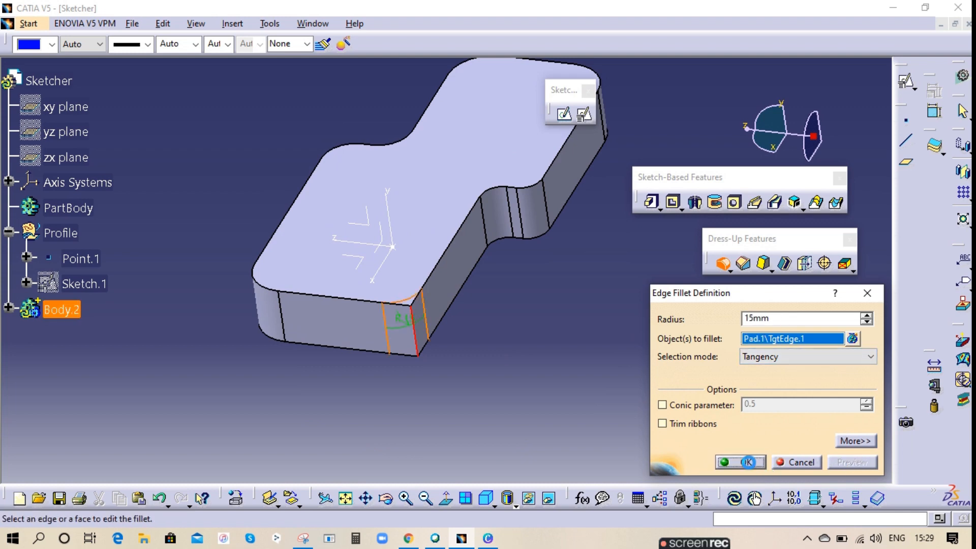
click(738, 463)
click(407, 318)
Step: Inspect the filleted solid from several sides and return to a fitted isometric view
middle_drag(560, 275, 382, 366)
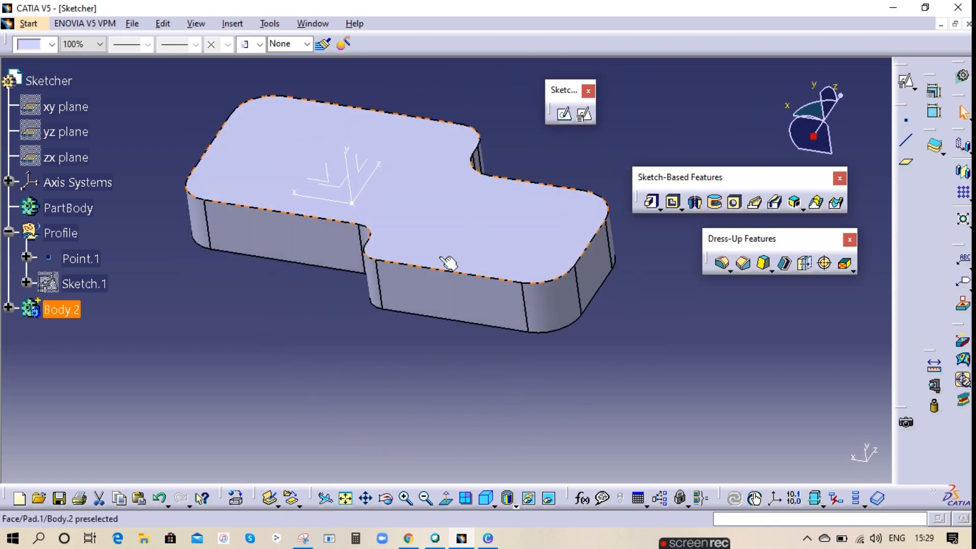
middle_drag(627, 346, 323, 491)
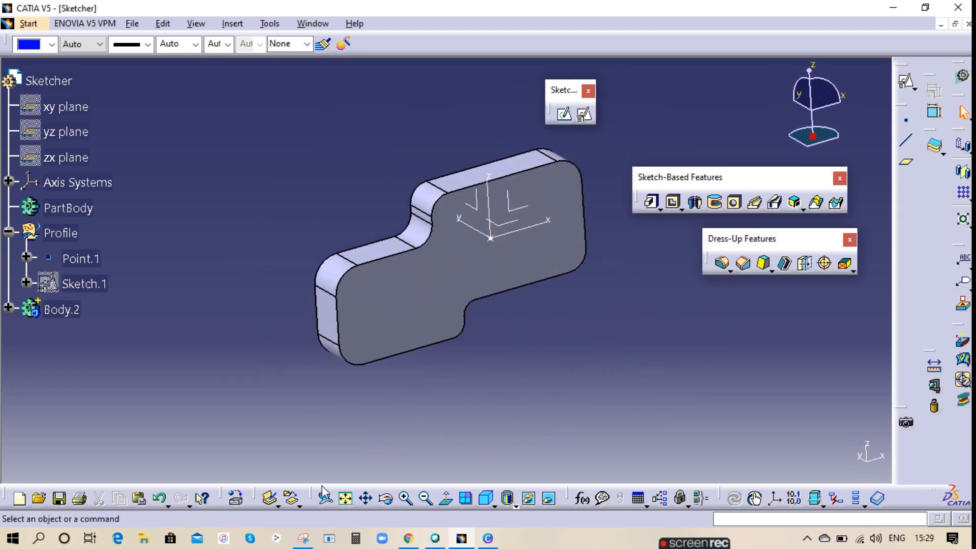
click(346, 498)
click(486, 498)
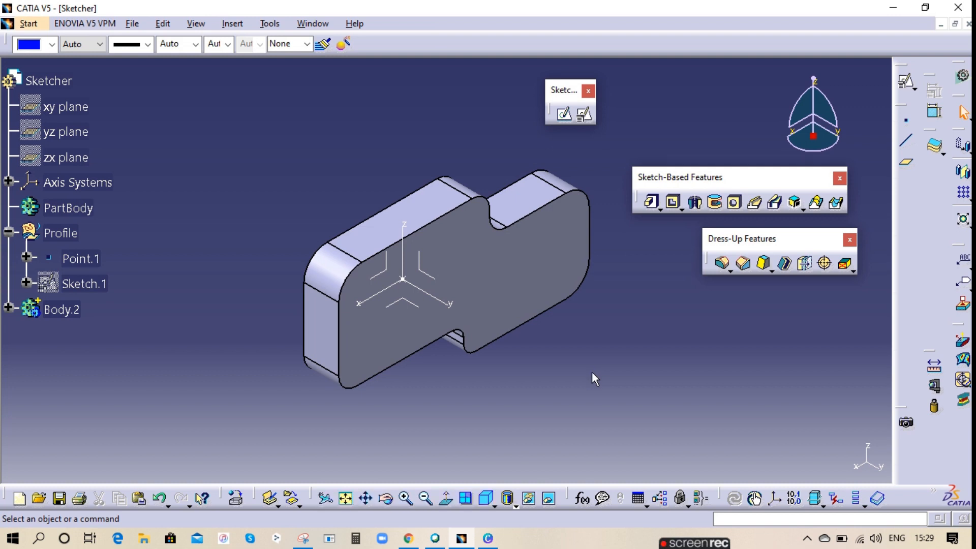
click(502, 318)
click(527, 361)
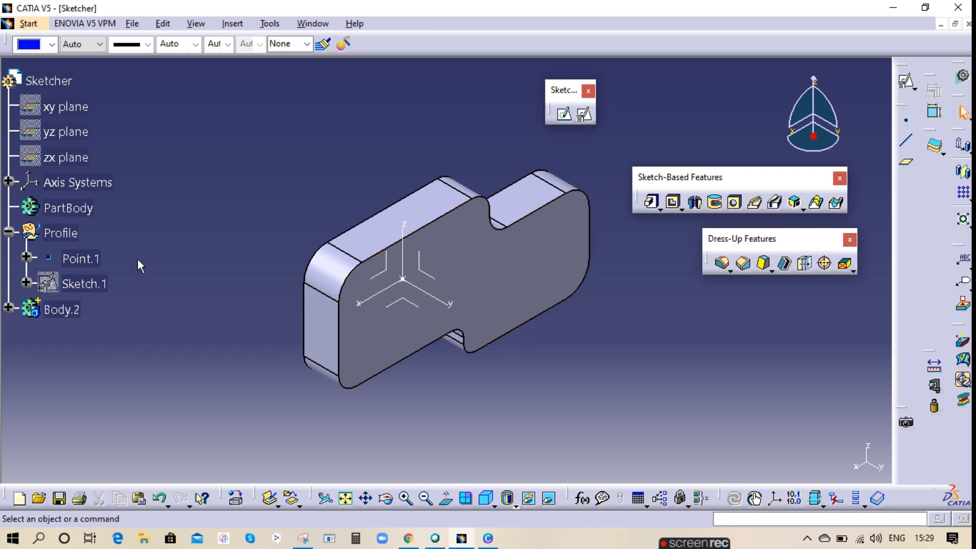
Step: Show Sketch.1, open it for editing, and try a Constraint dimension on its upper horizontal line
right_click(87, 284)
click(118, 280)
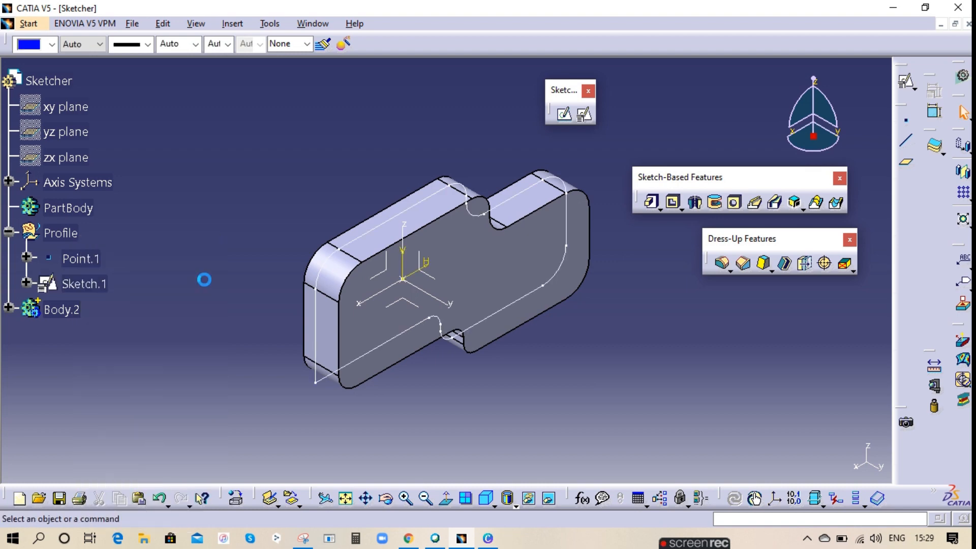
double_click(399, 214)
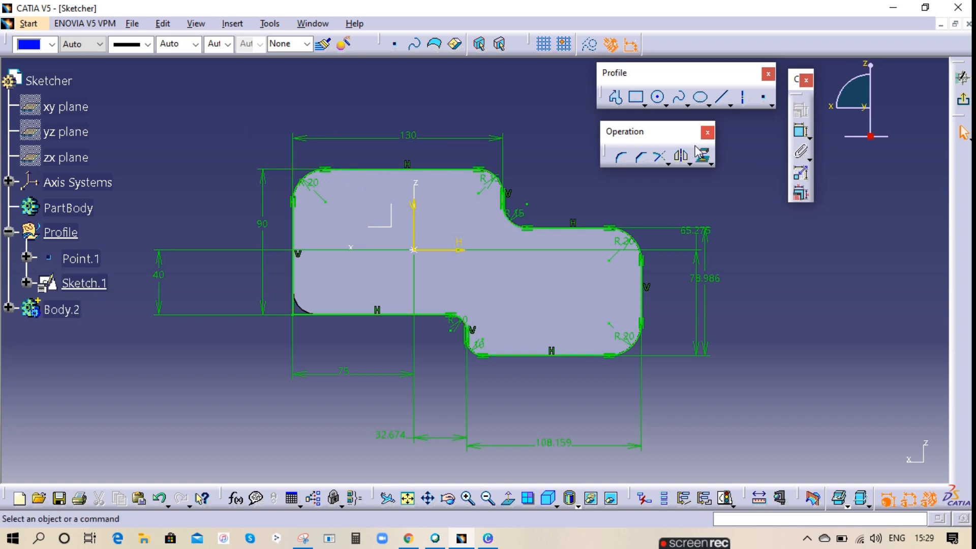
click(801, 131)
click(426, 171)
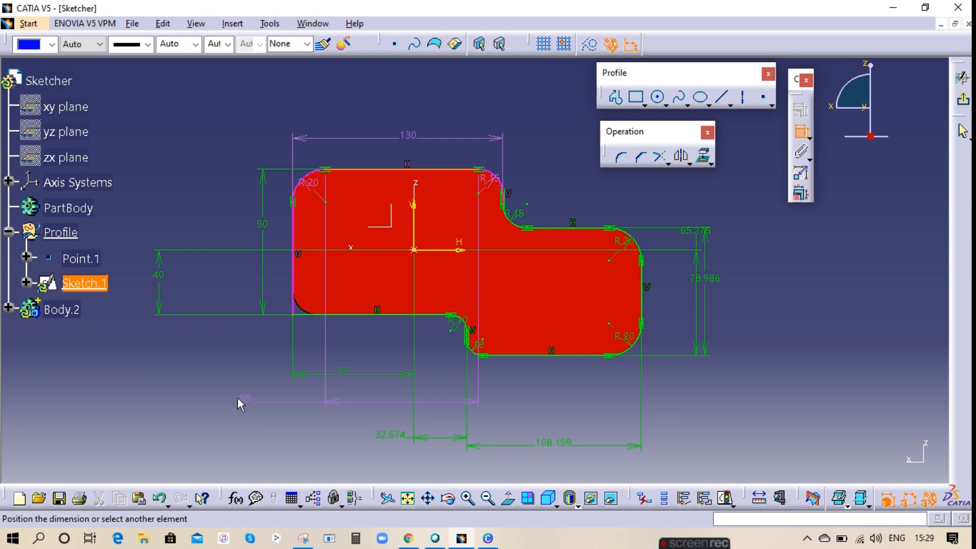
click(801, 133)
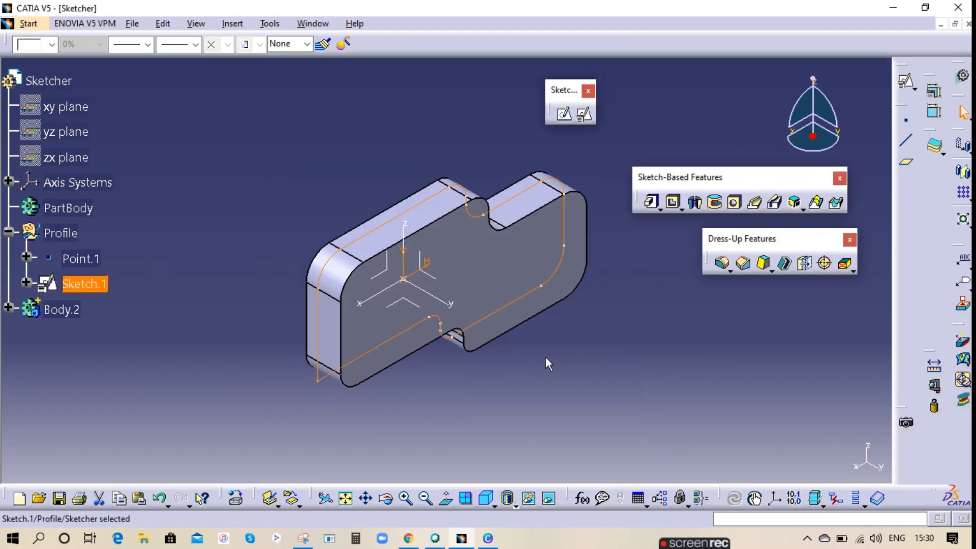
Step: Hide Sketch.1 and fit the whole filleted solid in the view
right_click(415, 205)
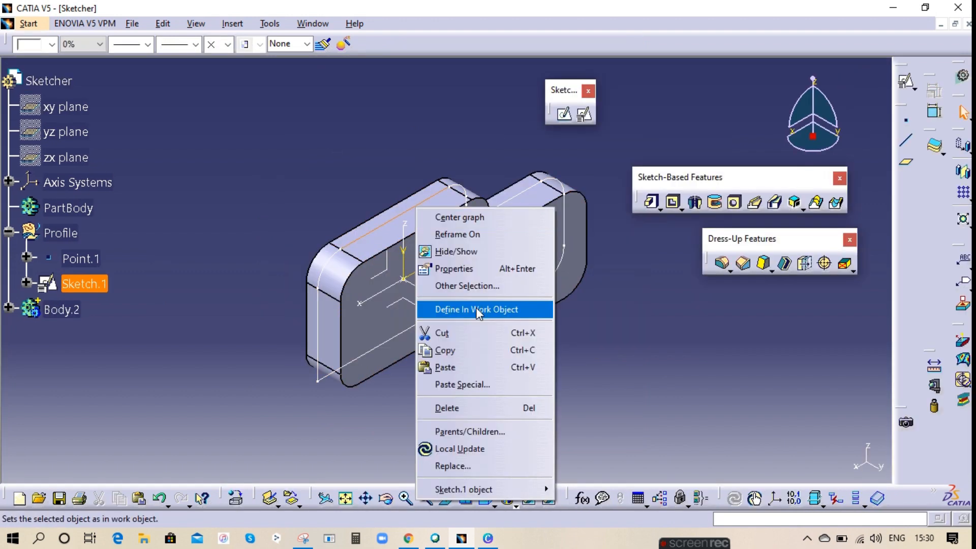
click(448, 252)
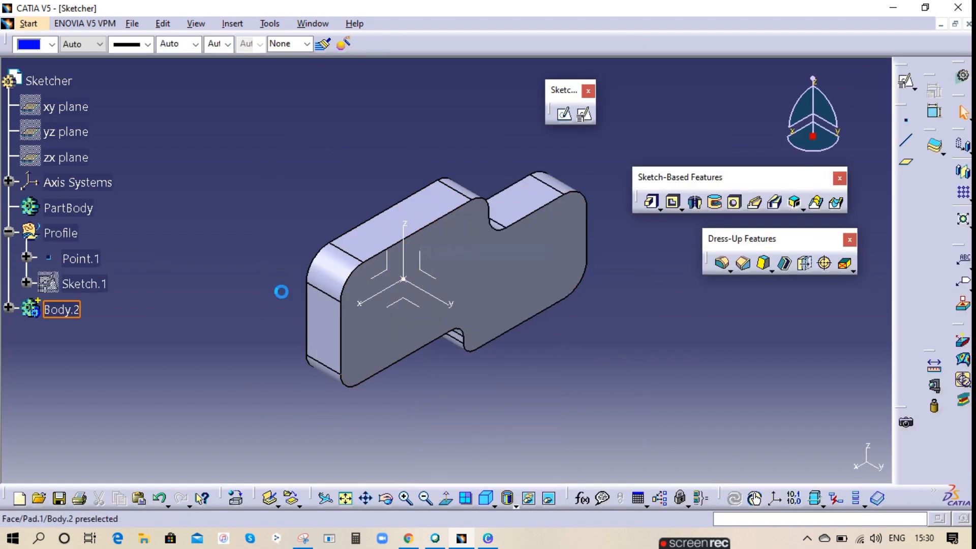
click(348, 499)
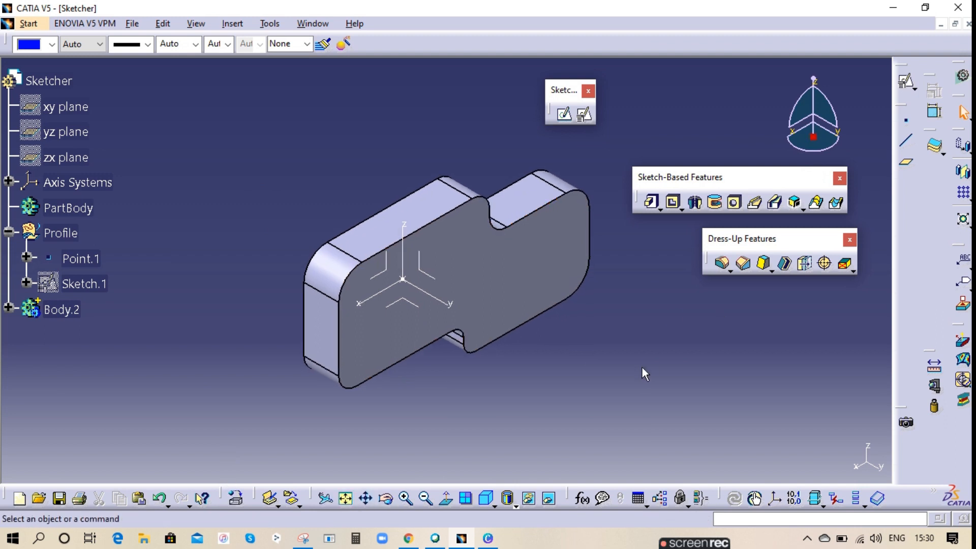
mouse_move(706, 543)
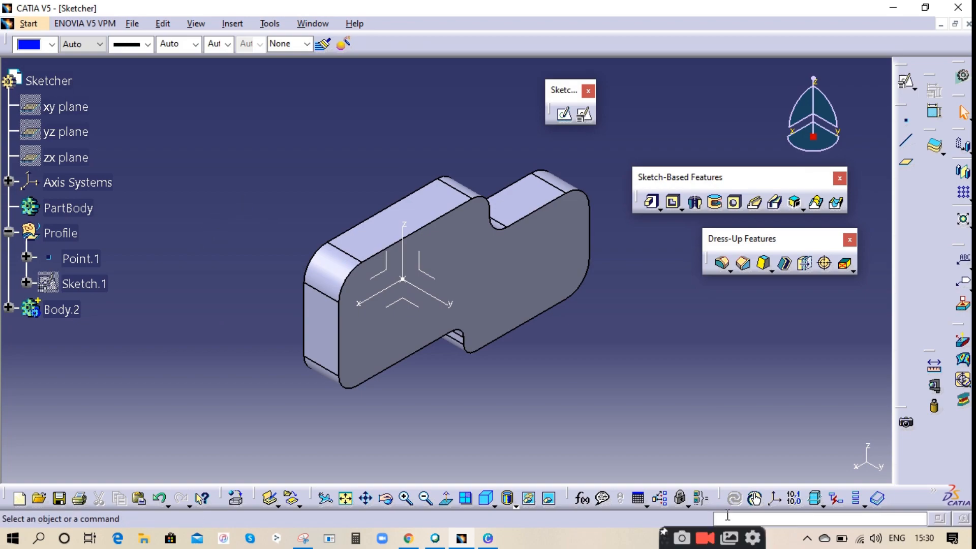